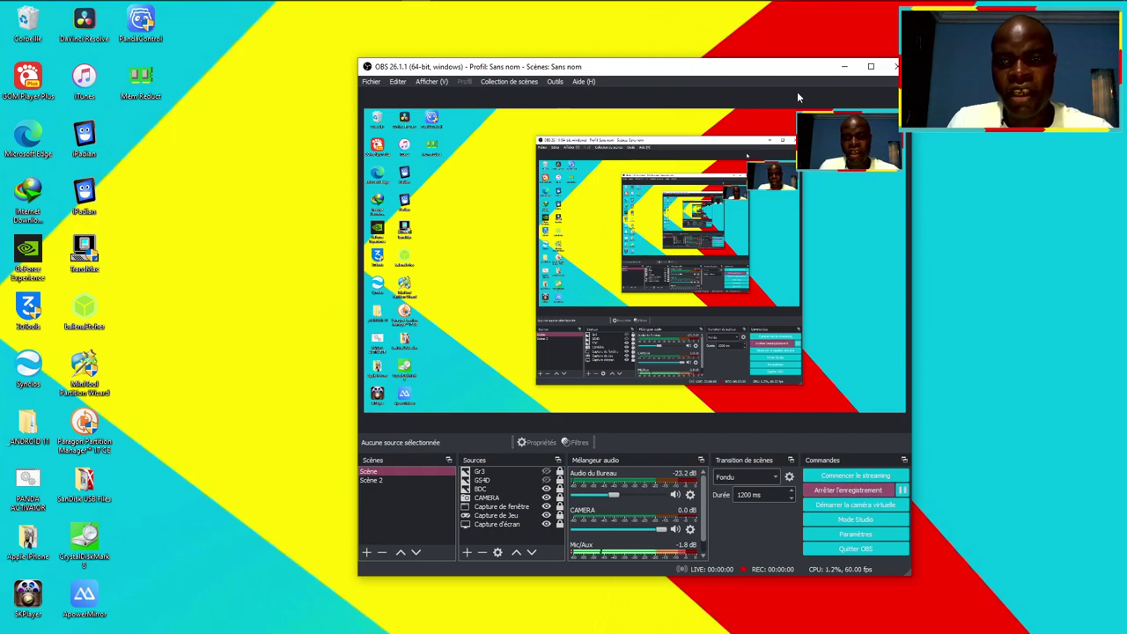
Step: Minimize the OBS Studio window so only the Windows desktop shows
left_click(416, 11)
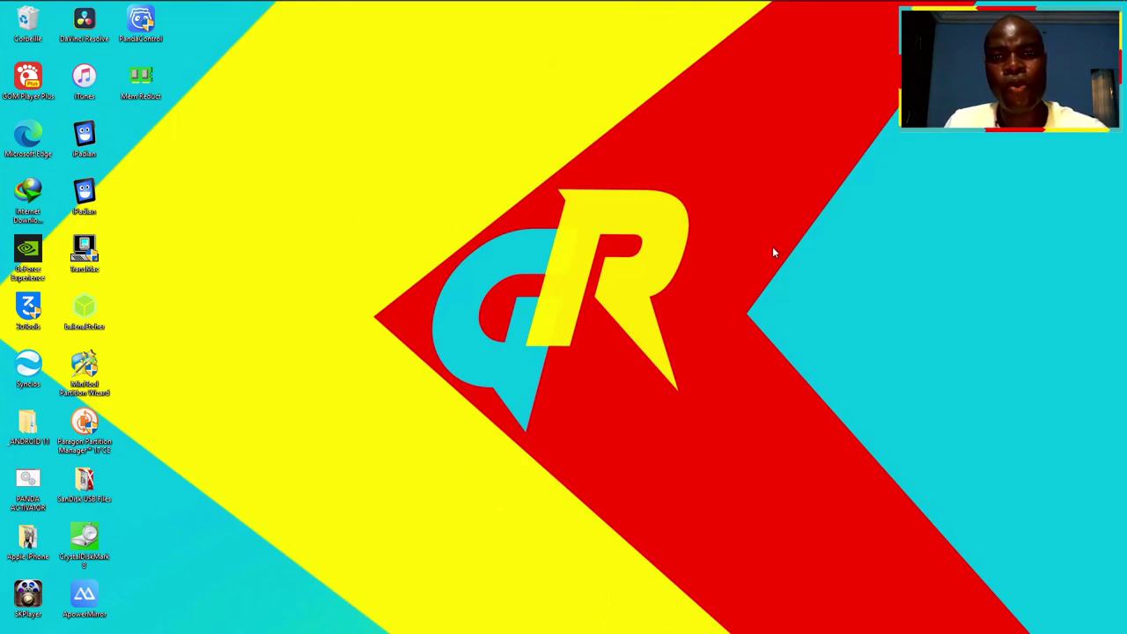
mouse_move(849, 7)
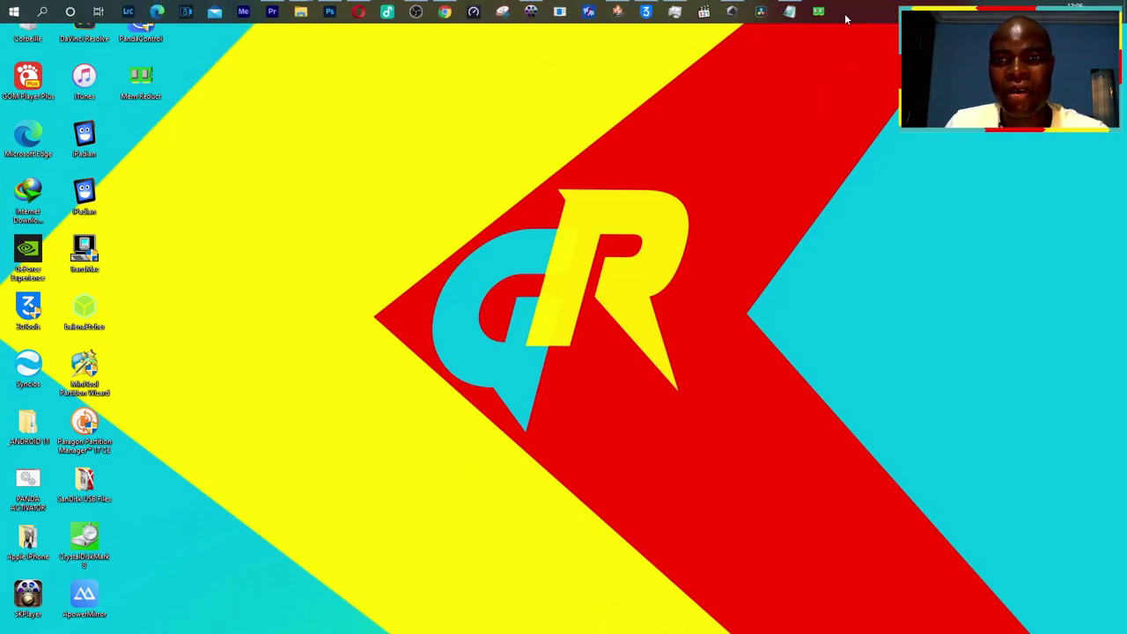
Step: Run 'Nettoyer la mémoire' in Mem Reduct to free 514 Mo, then minimize it
left_click(818, 12)
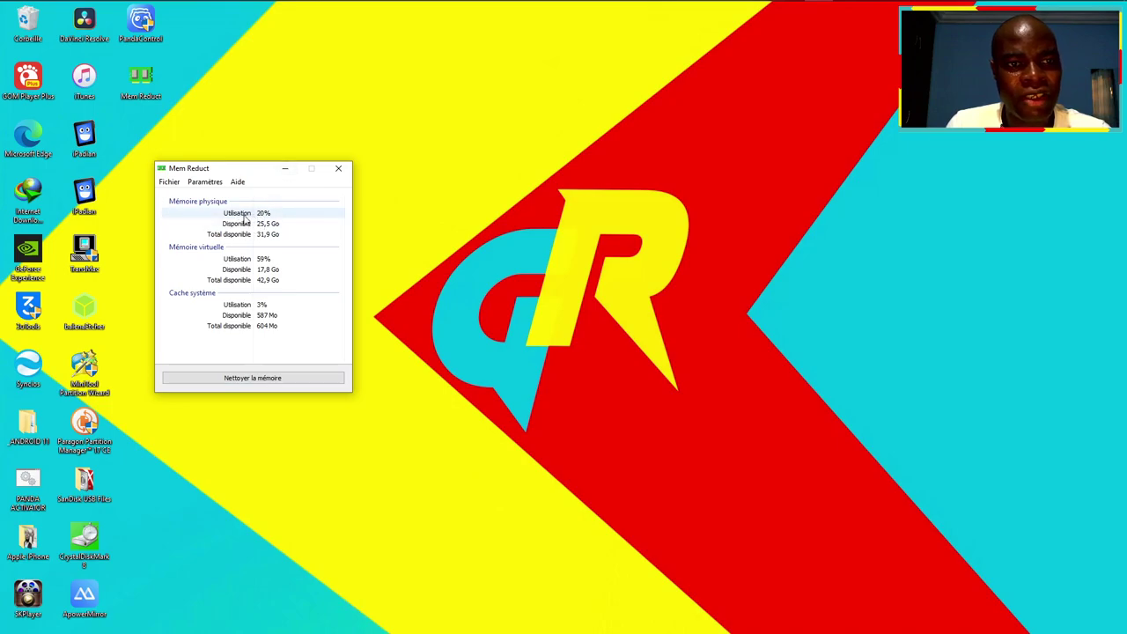
left_click(278, 378)
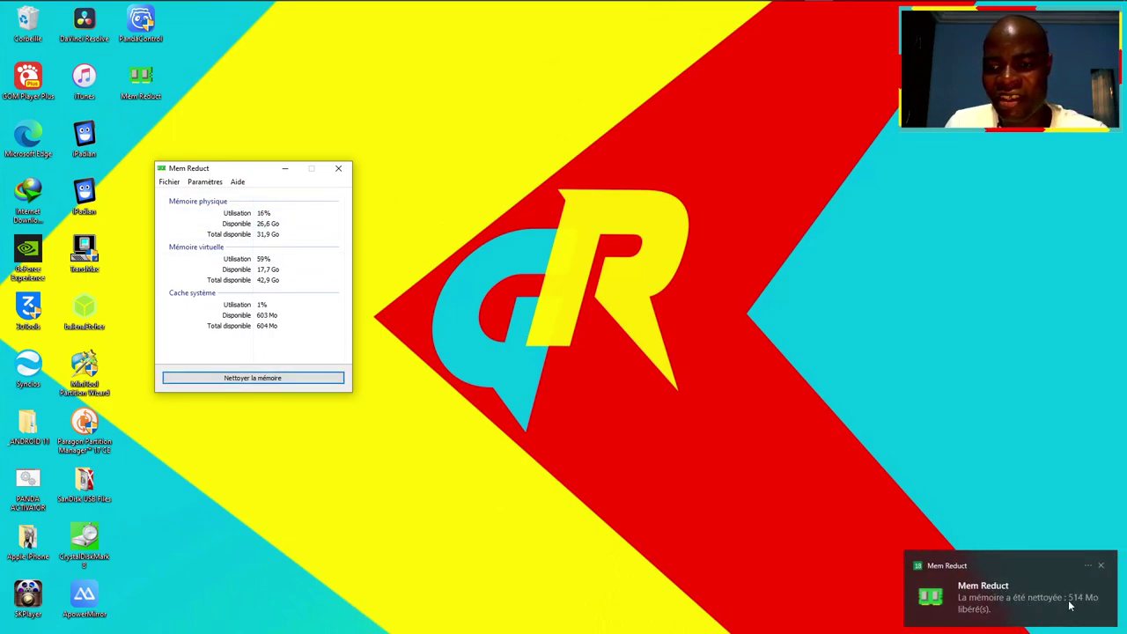
left_click(570, 321)
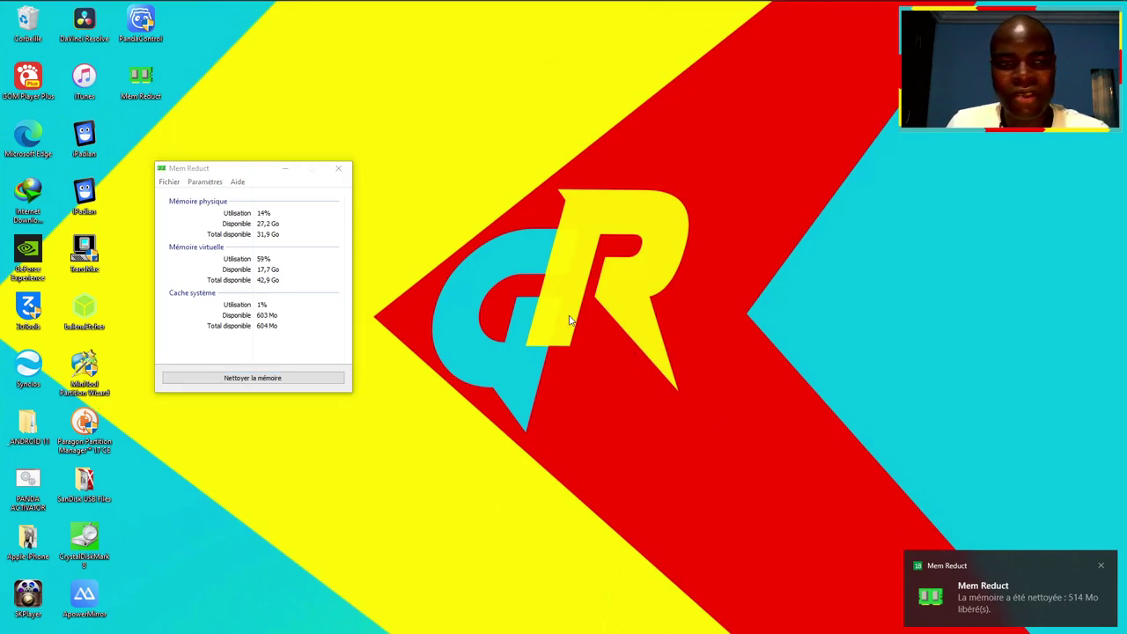
left_click(287, 170)
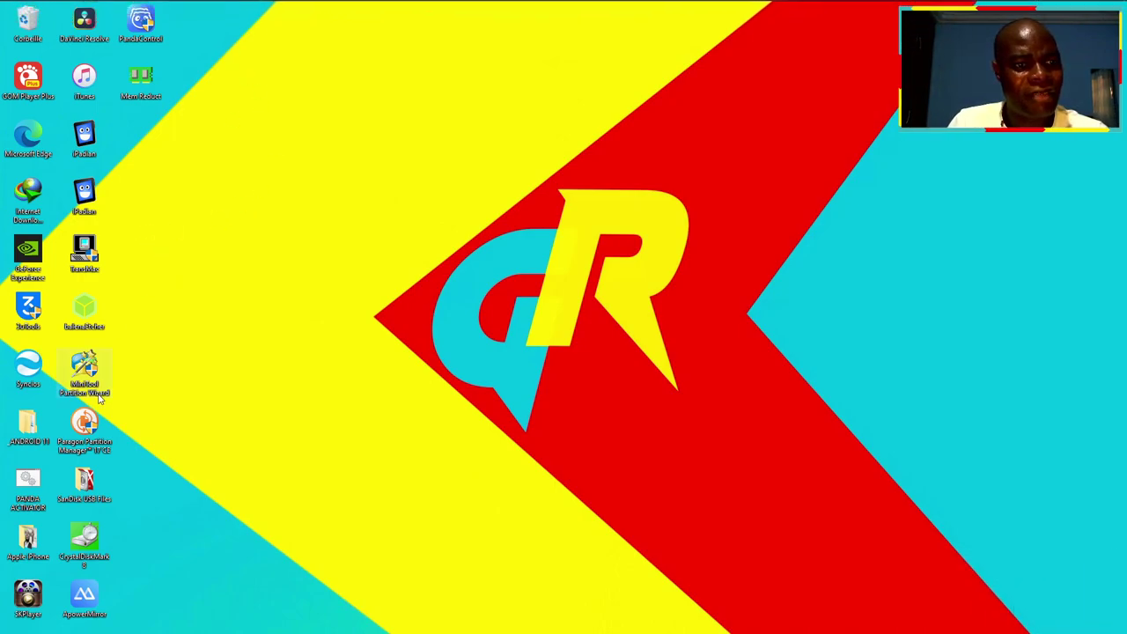
Step: Launch DaVinci Resolve Studio 17 and open the GR HDR 1080p60 project from Project Manager
double_click(84, 27)
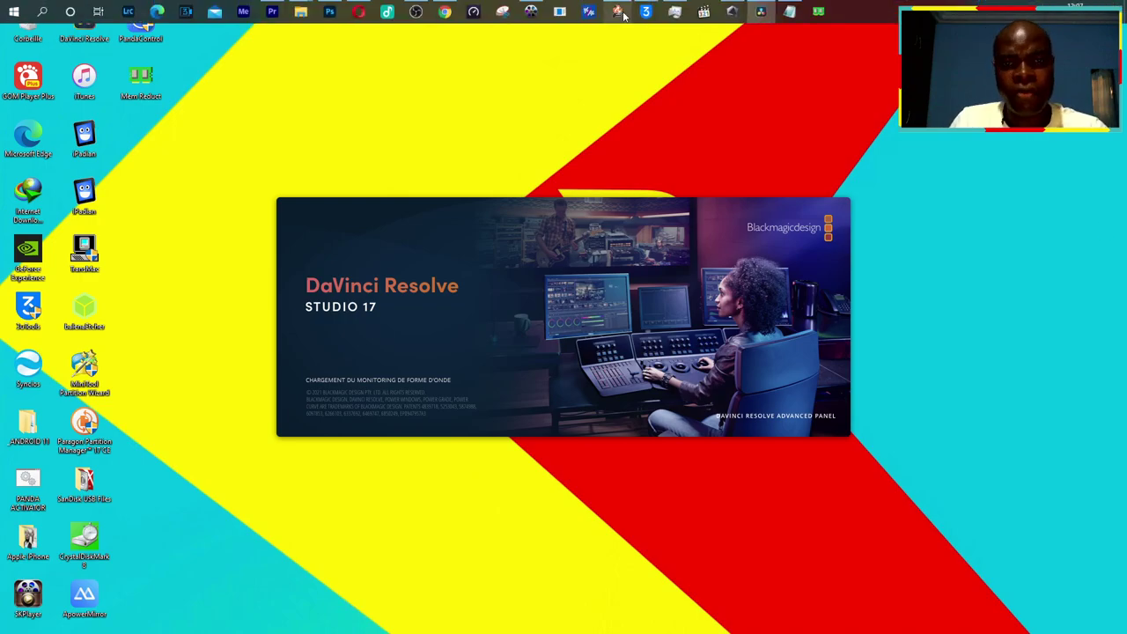
left_click(620, 13)
left_click(704, 8)
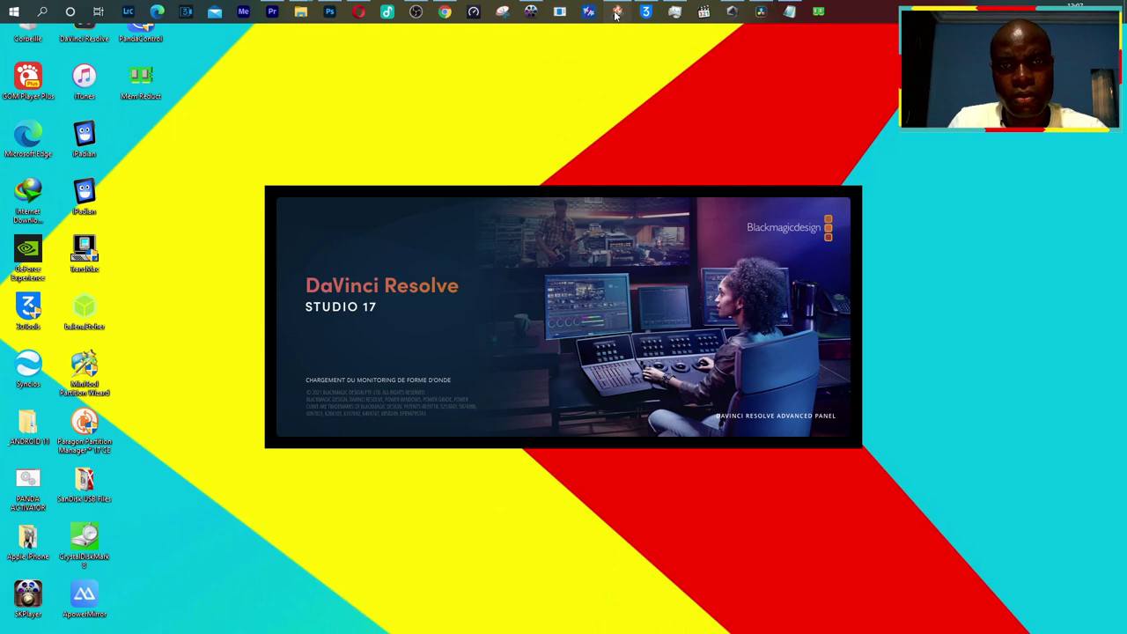
left_click(560, 13)
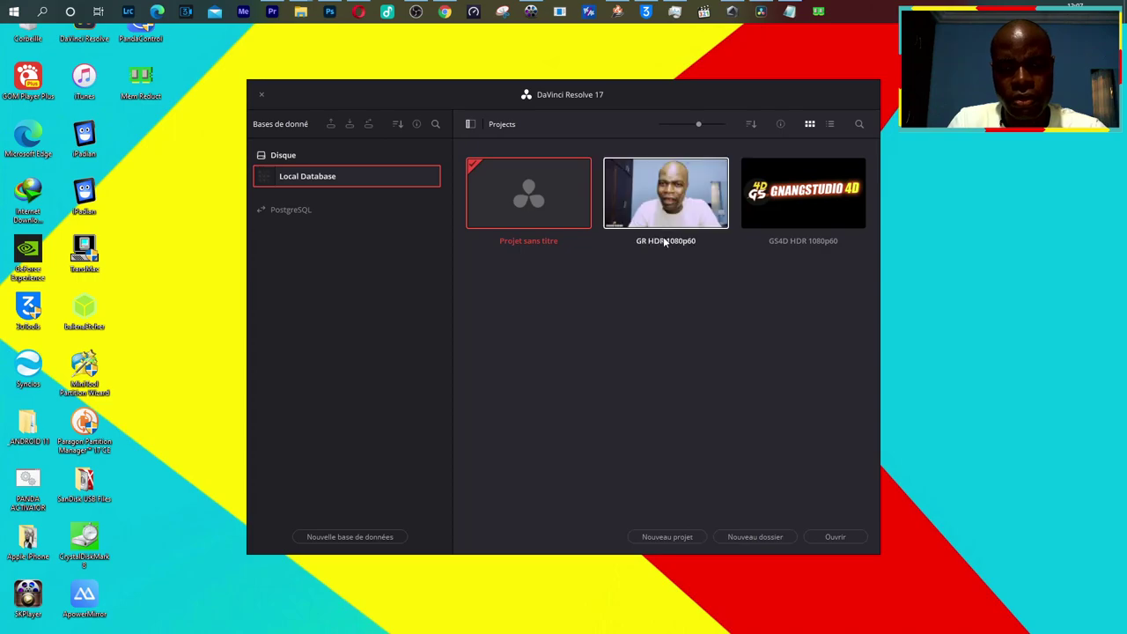
double_click(667, 208)
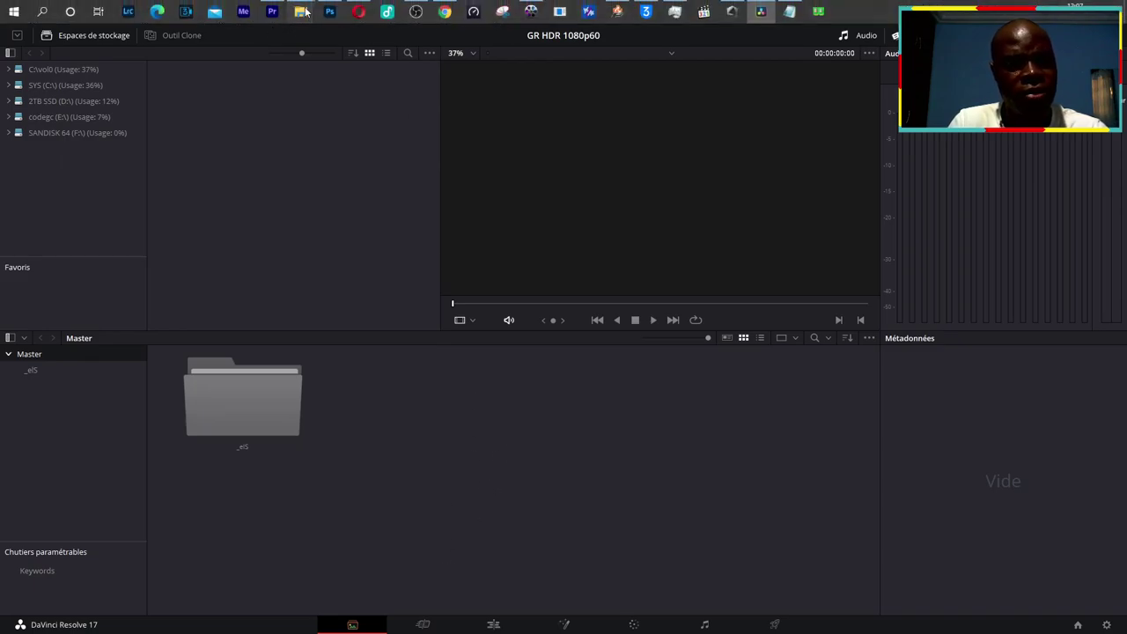
Step: Open the Apple iPhone folder and check Selfie 4k6.MOV: 488 Mo, 3840×2160, 60 fps
right_click(300, 11)
left_click(281, 110)
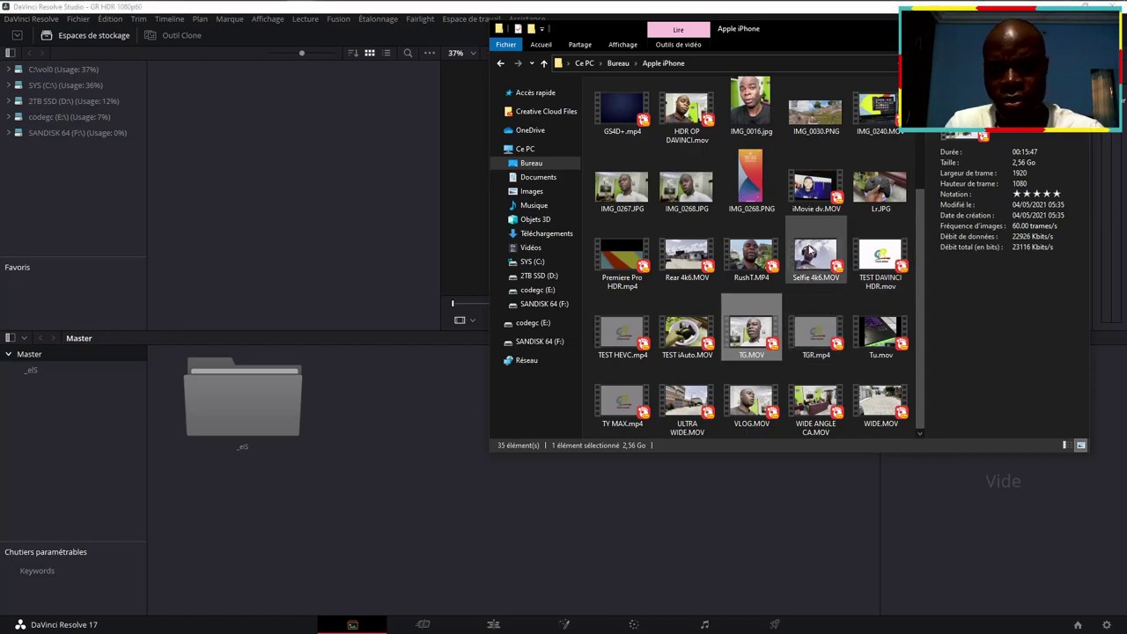
left_click(814, 264)
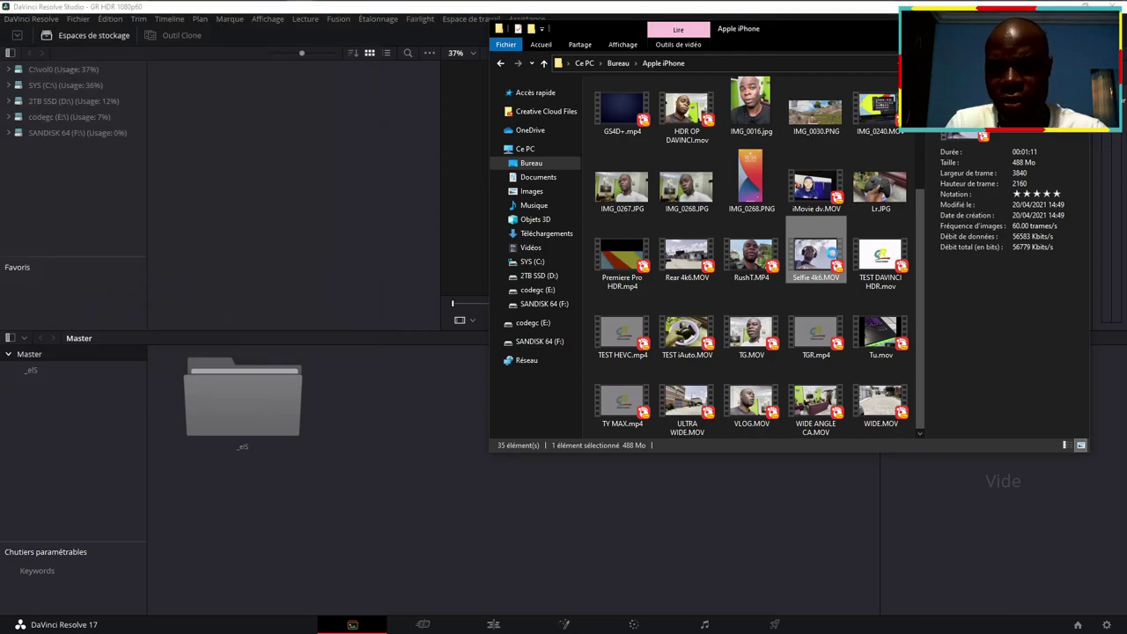
right_click(832, 256)
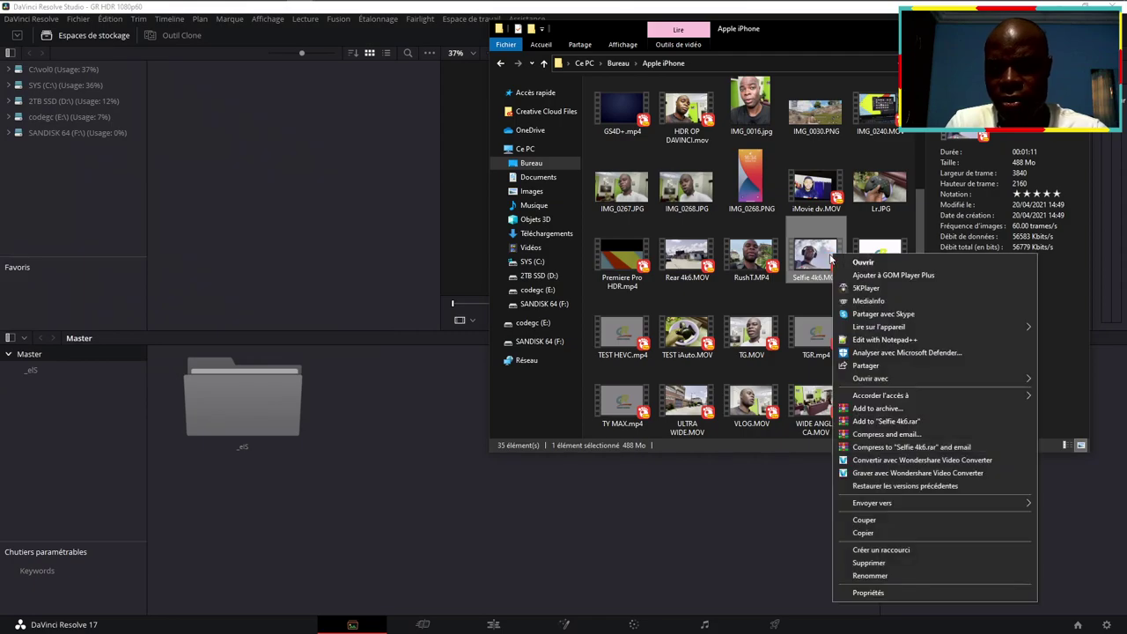
Step: Confirm Selfie 4k6.MOV is HEVC Dolby Vision in MediaInfo, then import it into Resolve's Master bin
left_click(868, 301)
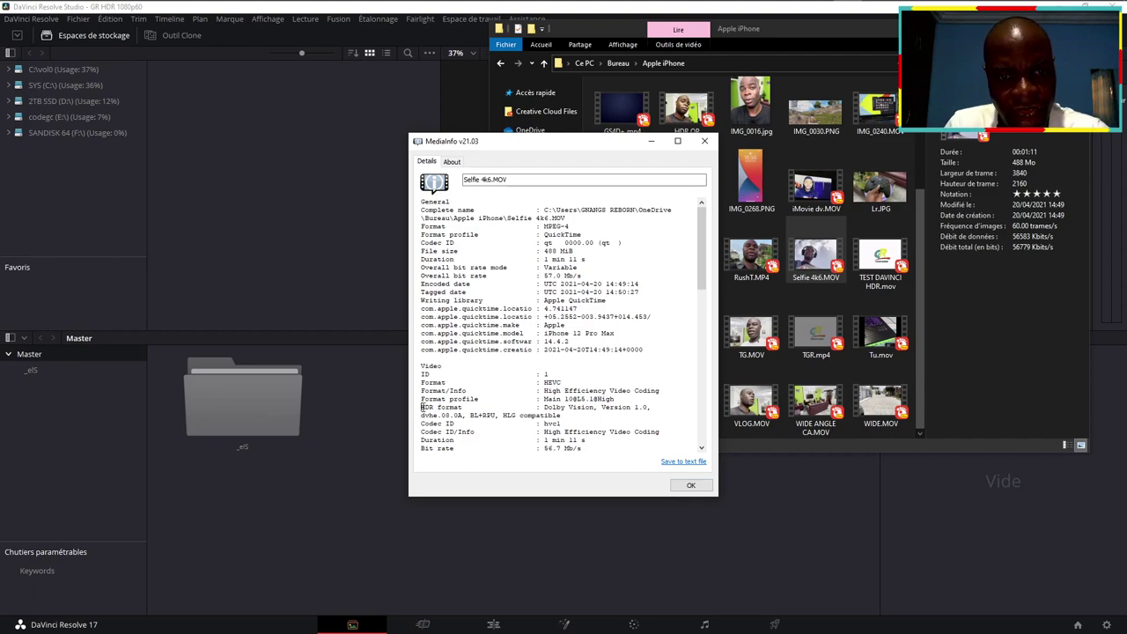
left_click_drag(422, 408, 658, 404)
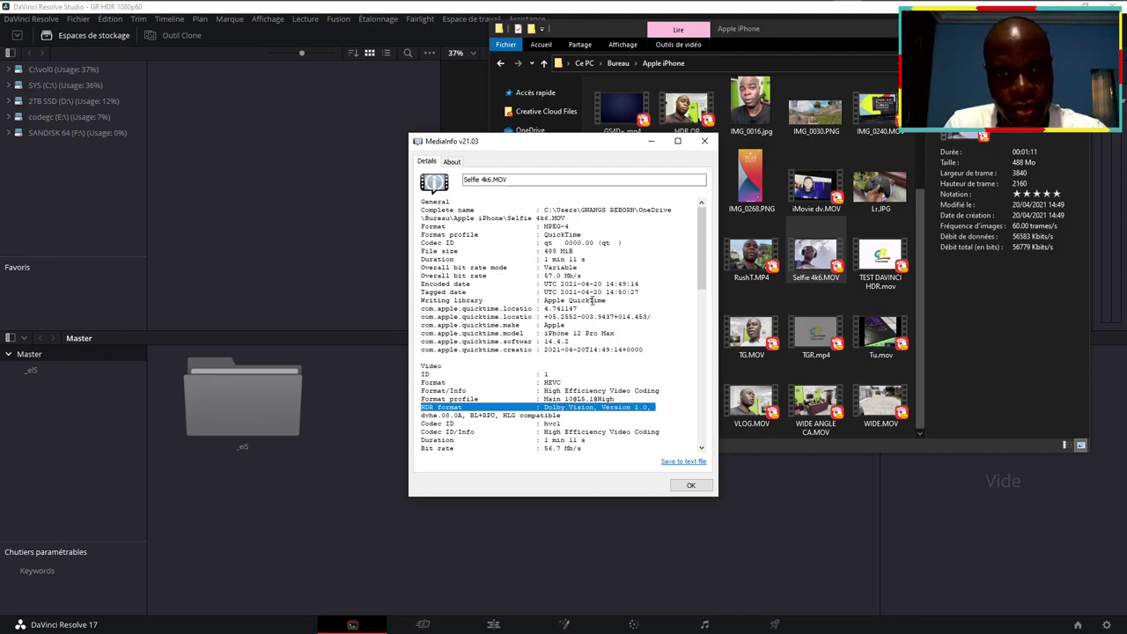
left_click(704, 141)
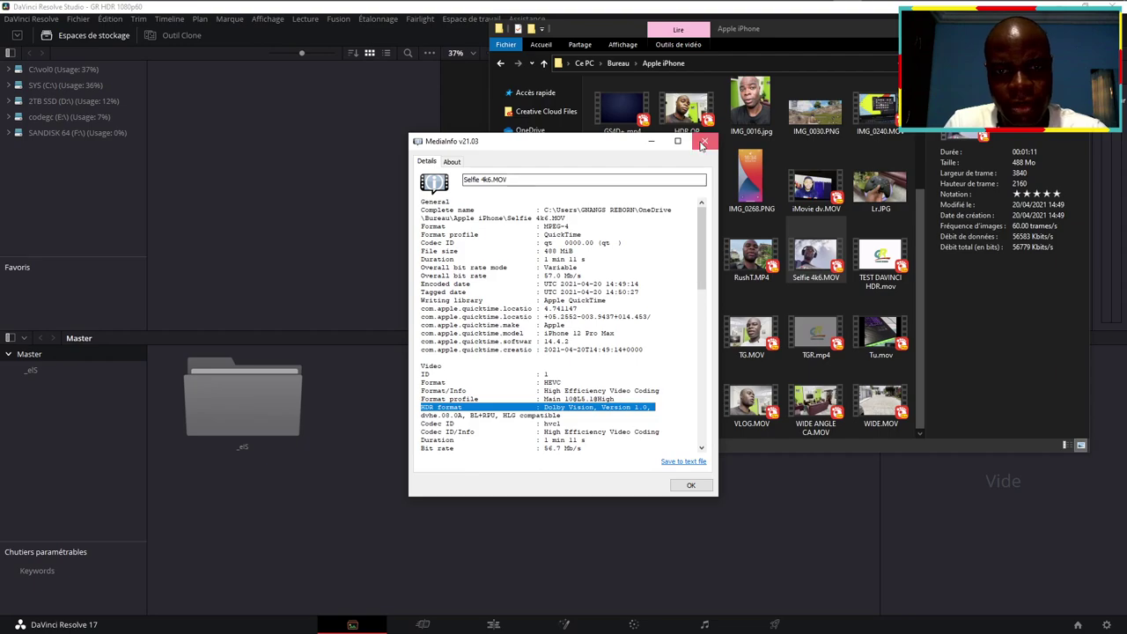
left_click_drag(815, 255, 454, 518)
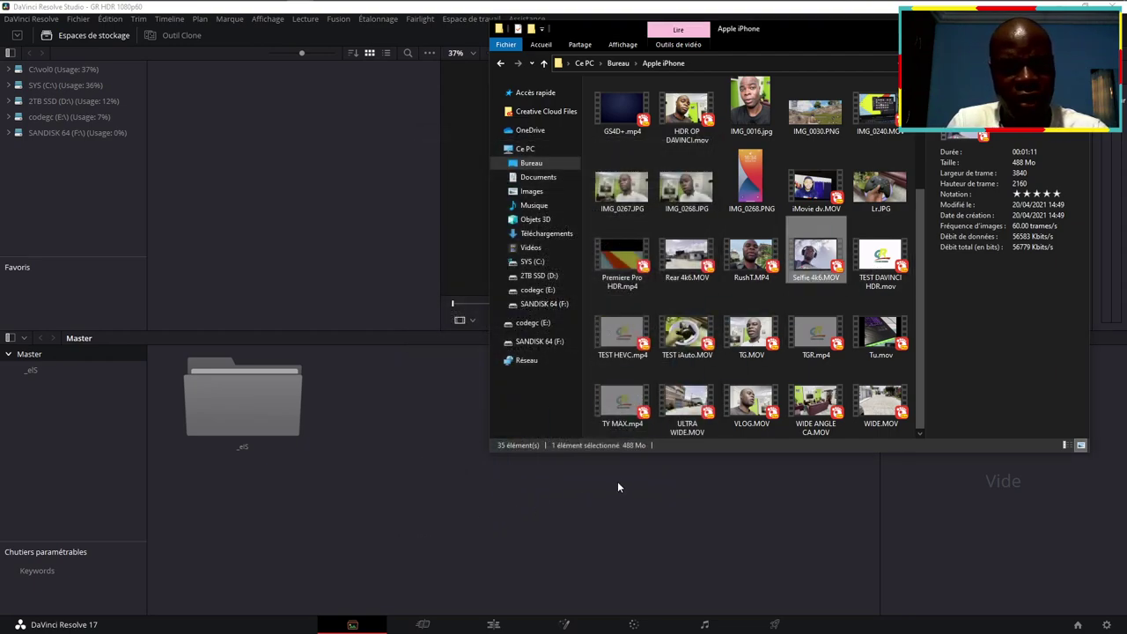
Step: Glance at the Edit timeline, then select Selfie 4k6.MOV on the Media page to view its H.265 metadata
left_click(491, 488)
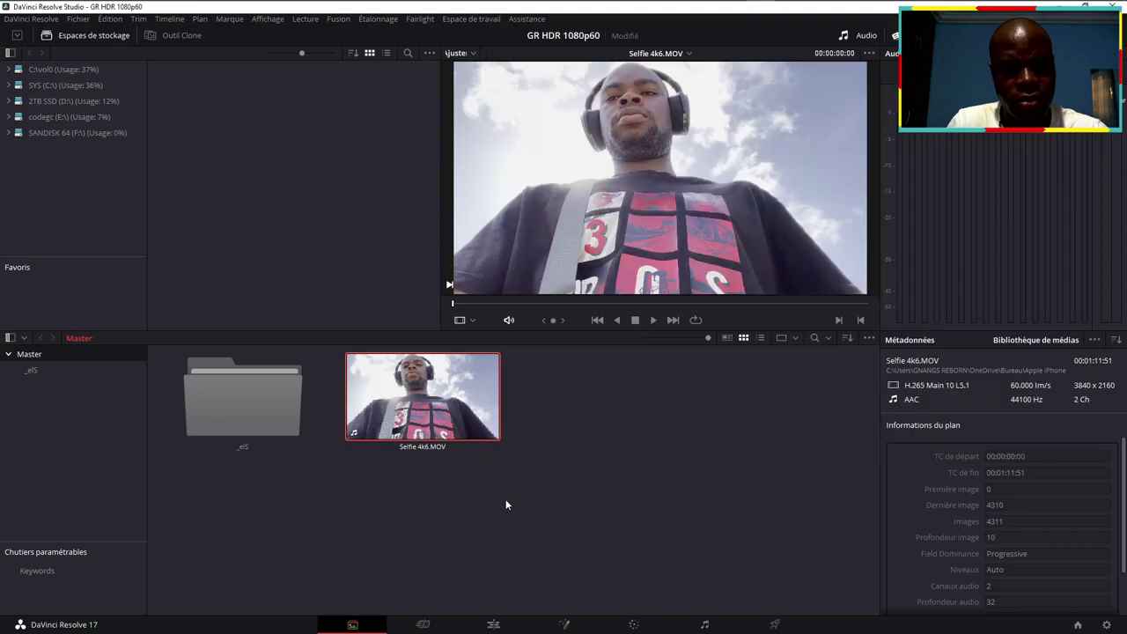
left_click(497, 625)
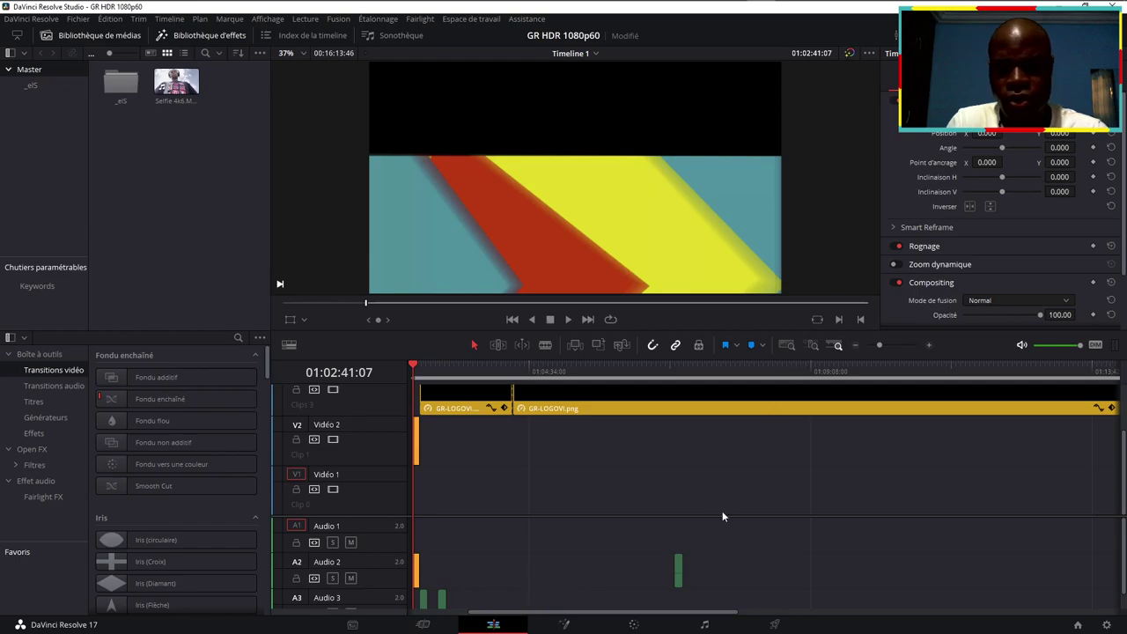
left_click(883, 345)
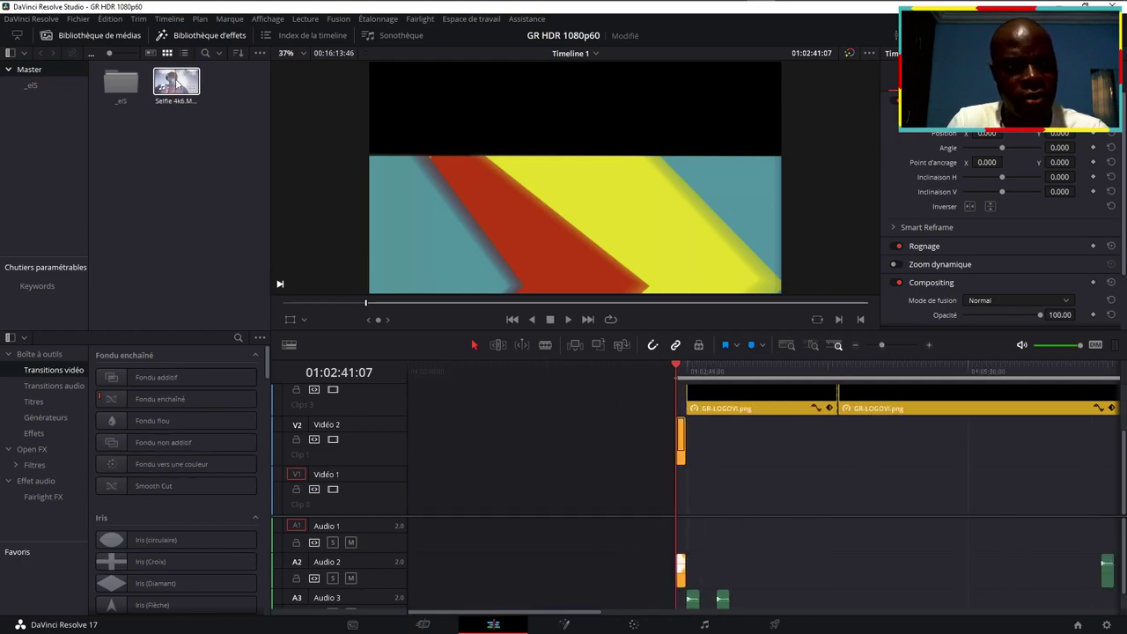
left_click(352, 624)
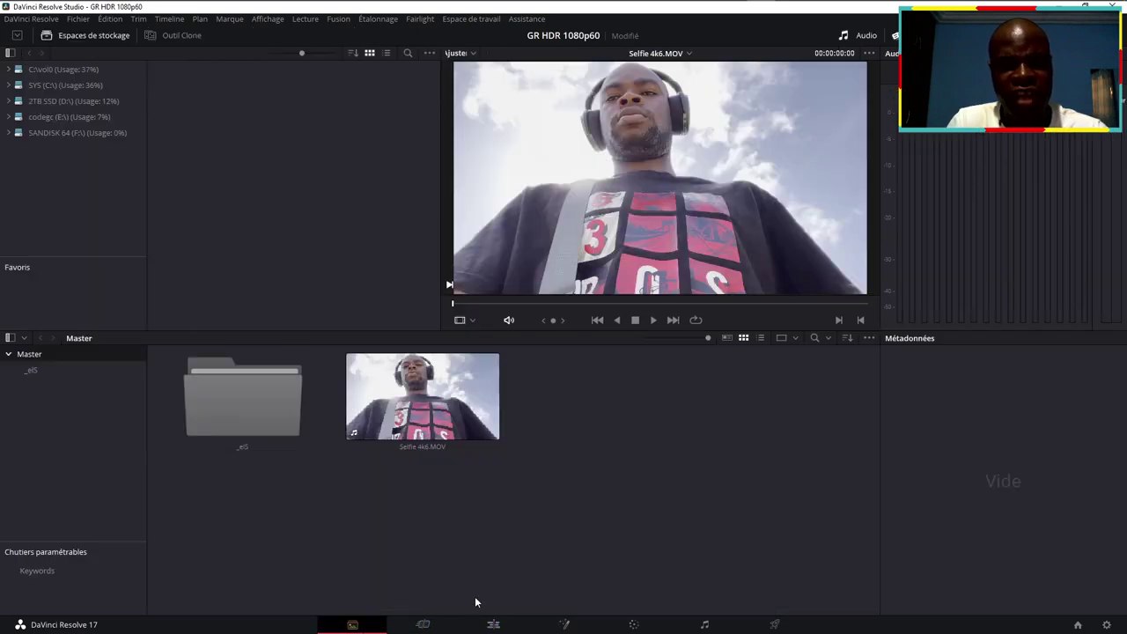
left_click(503, 444)
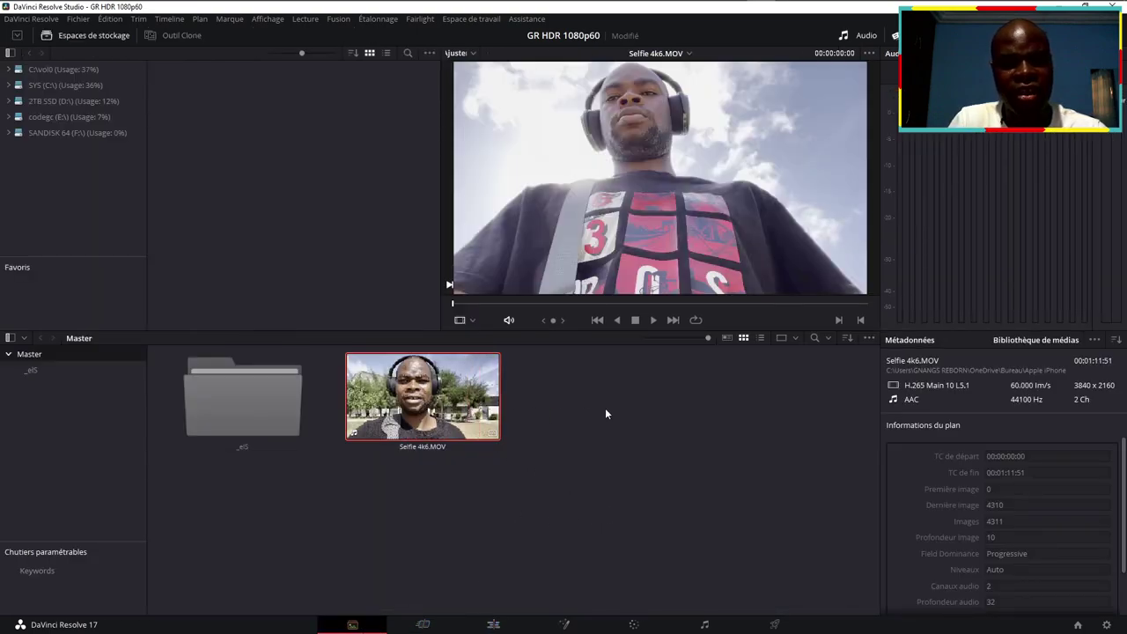
Step: Generate optimized media for Selfie 4k6.MOV and move the progress dialog aside
right_click(494, 412)
left_click(606, 483)
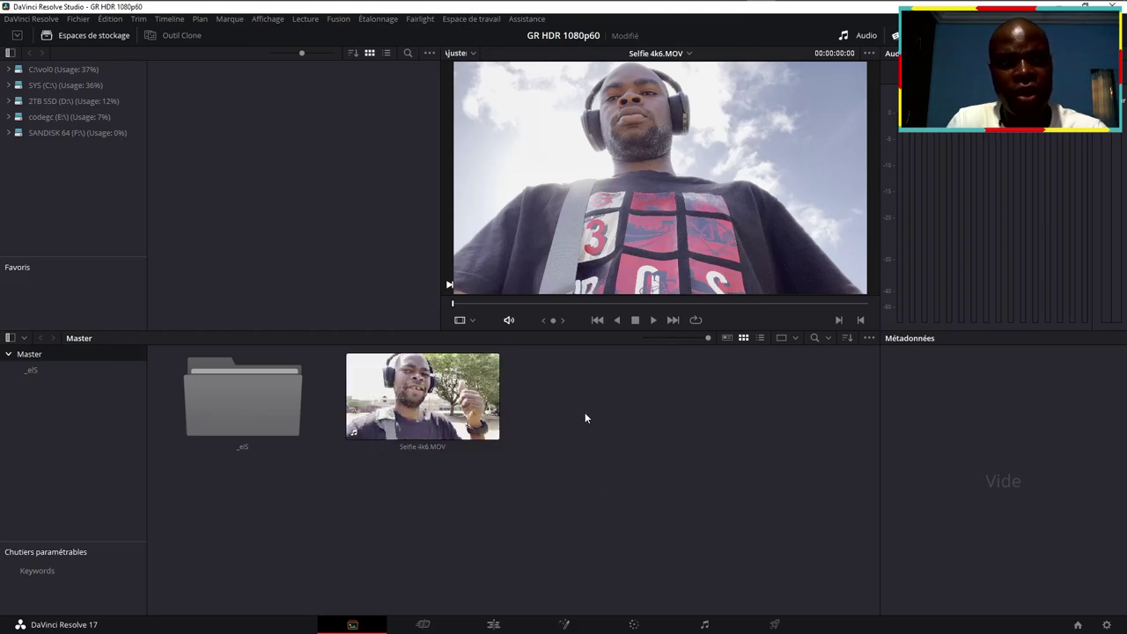
right_click(393, 395)
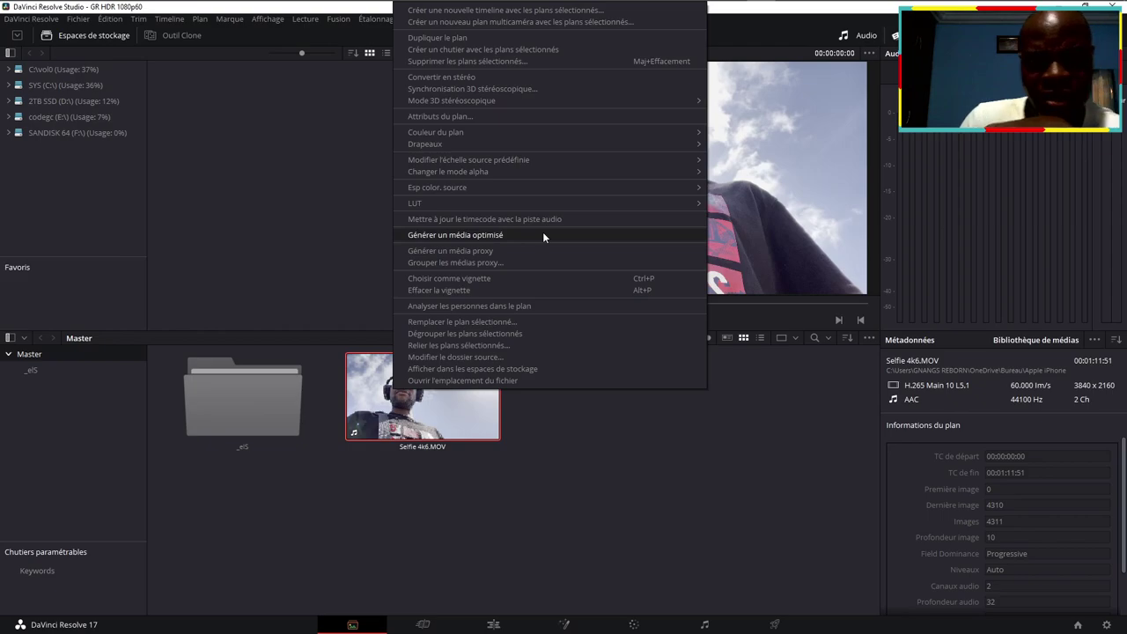
left_click(543, 235)
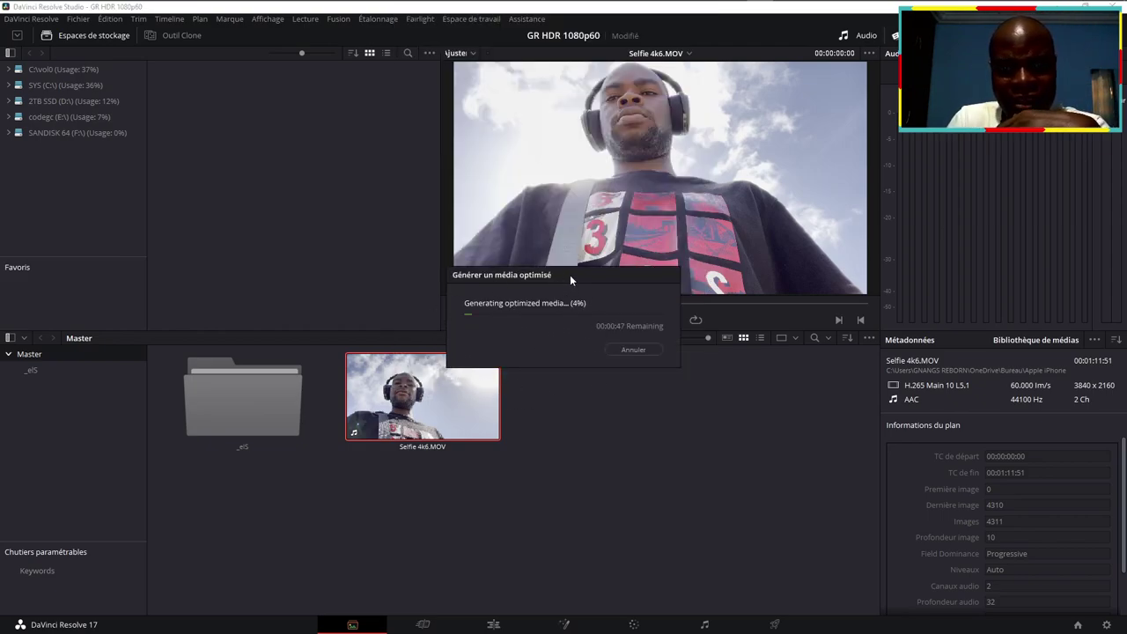
left_click_drag(569, 275, 639, 341)
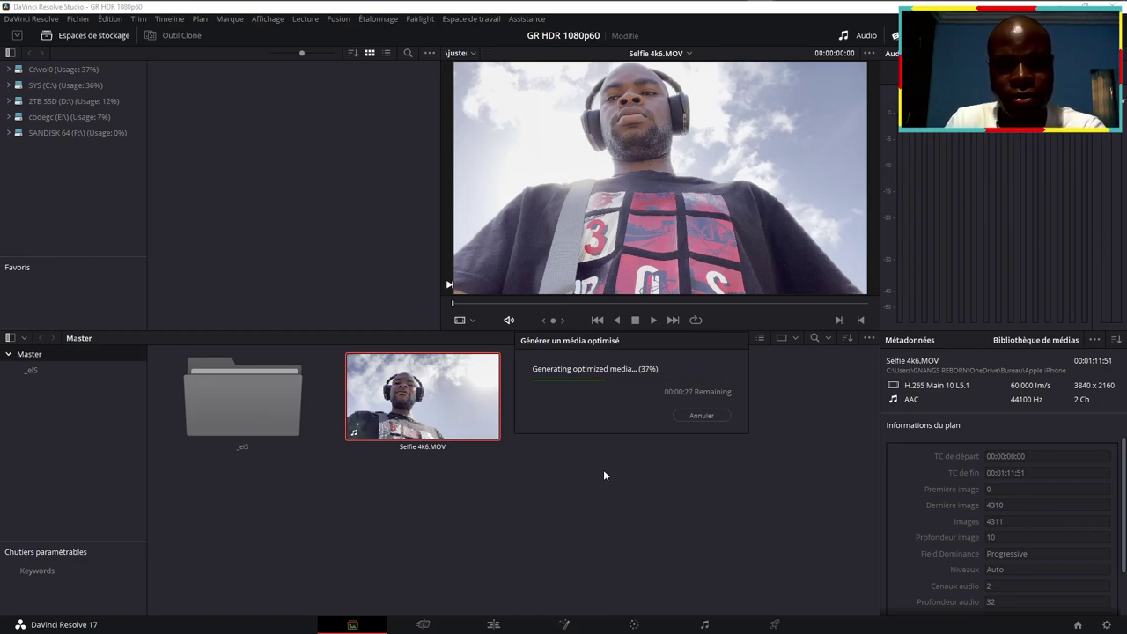
key("XF86Launch1")
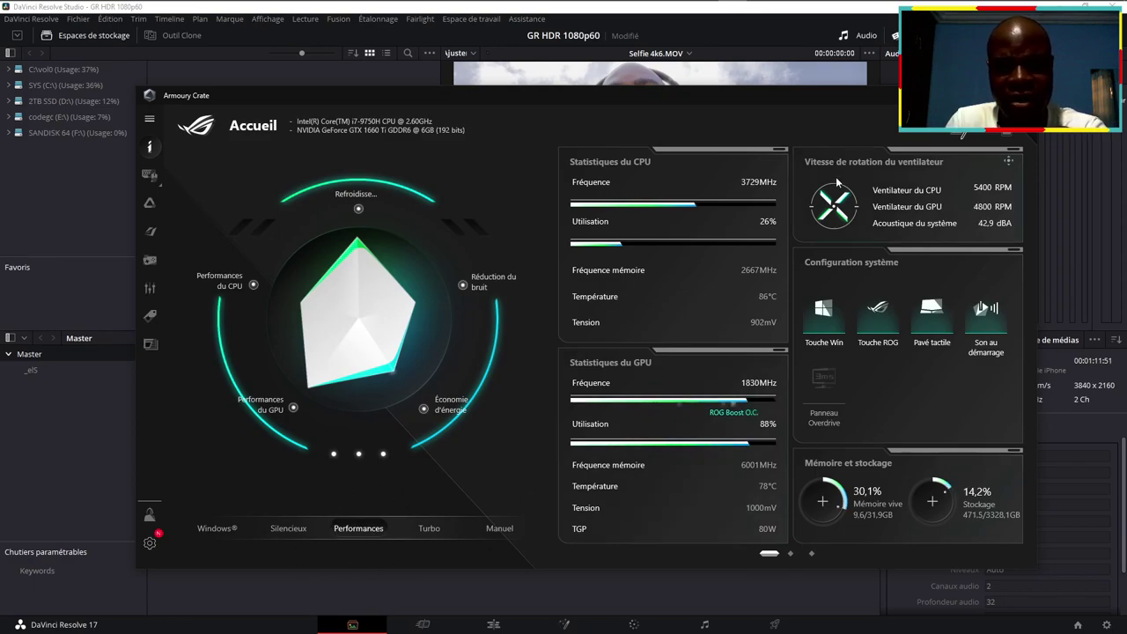
key("XF86Launch1")
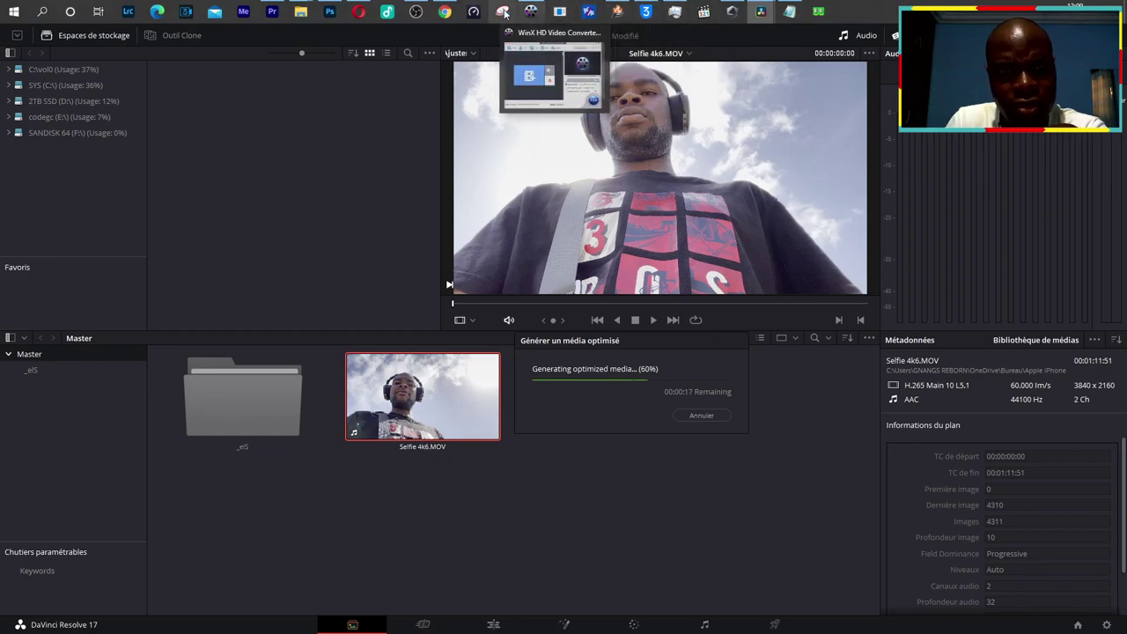
Step: Capture the DaVinci Resolve window with Snipping Tool and save it as a JPEG
left_click(668, 13)
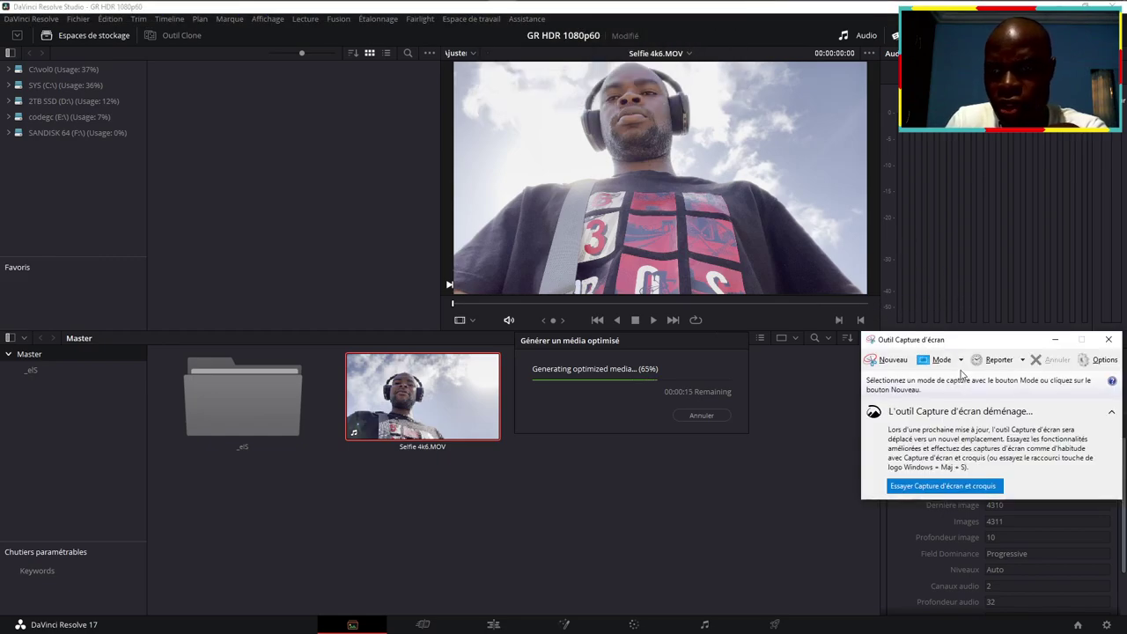
left_click(941, 359)
left_click(947, 394)
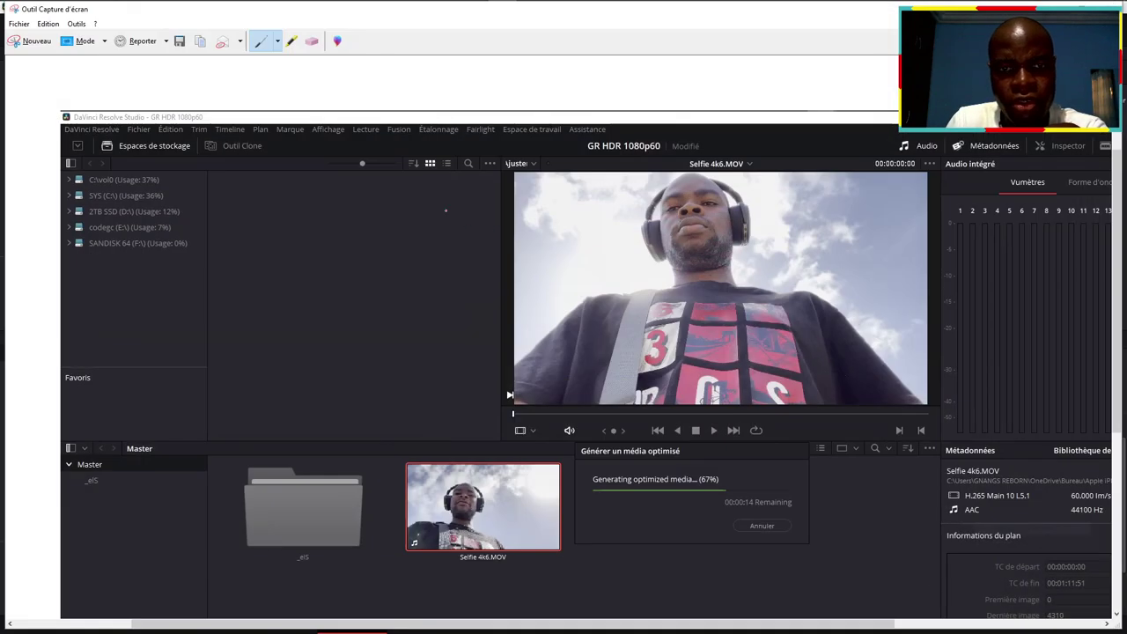
left_click(179, 40)
type("efezfezf")
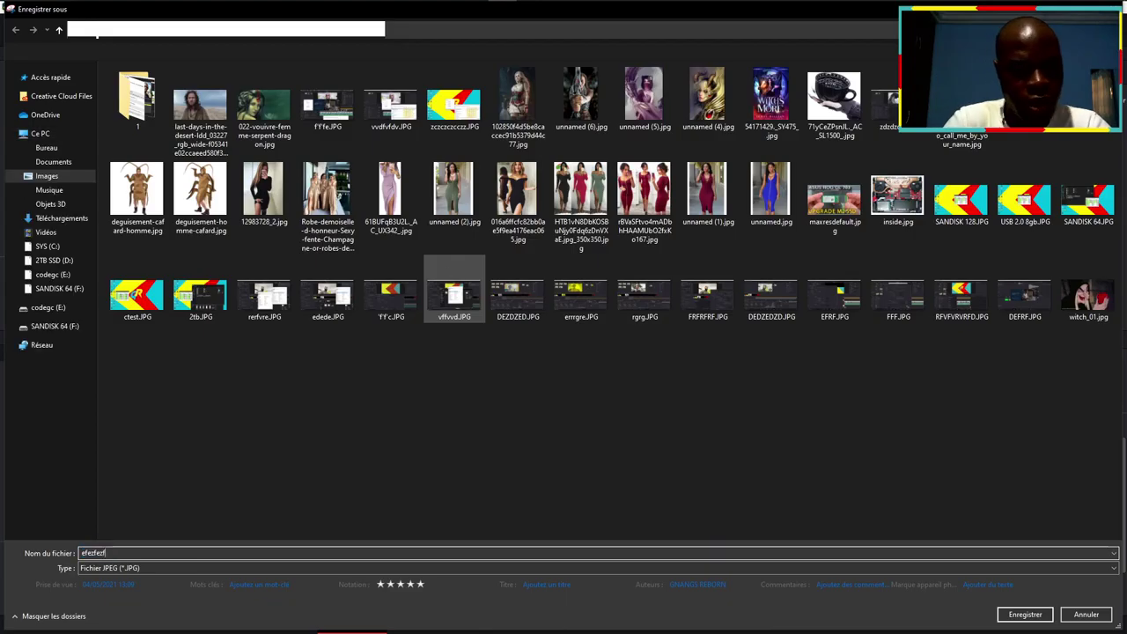
key("Return")
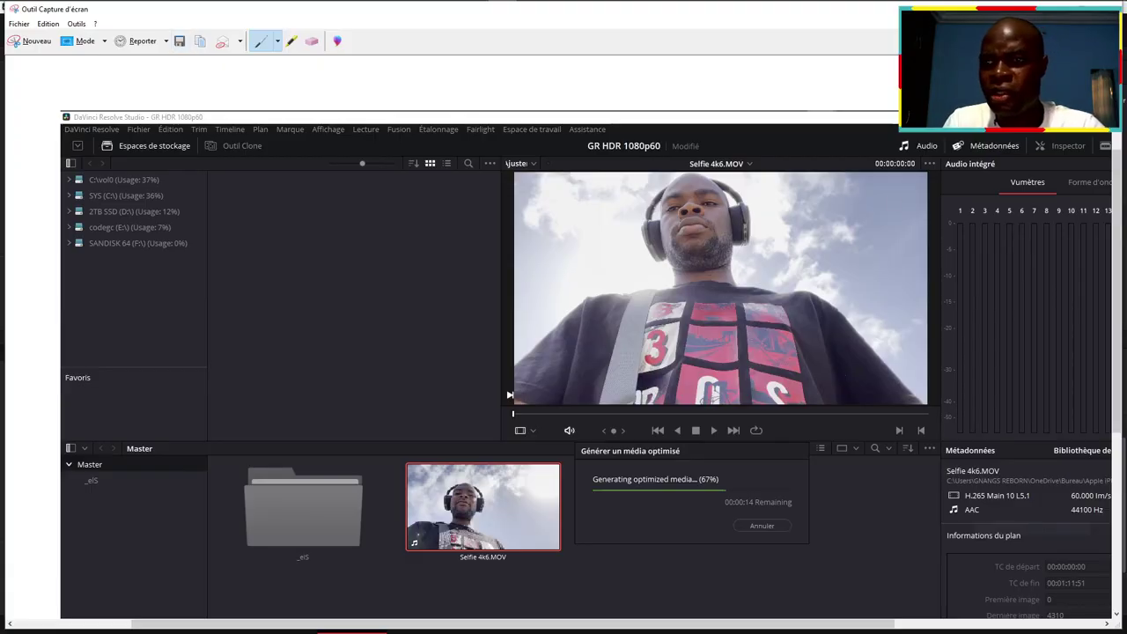
left_click(1109, 7)
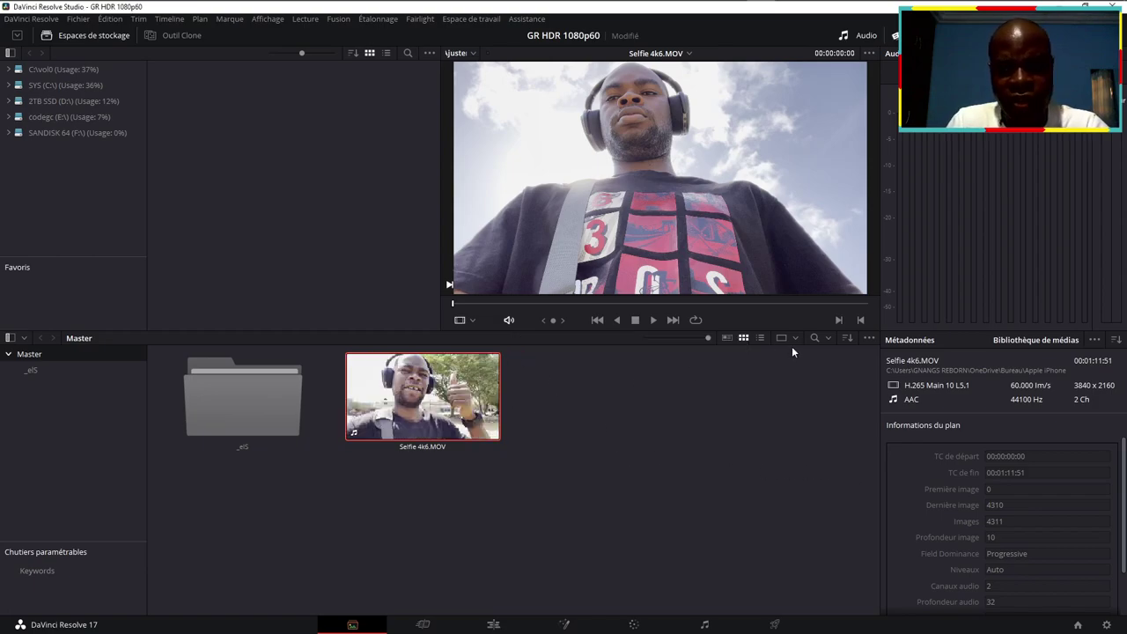
Step: Show the media pool as a list and toggle the Prise column on and off
left_click(759, 338)
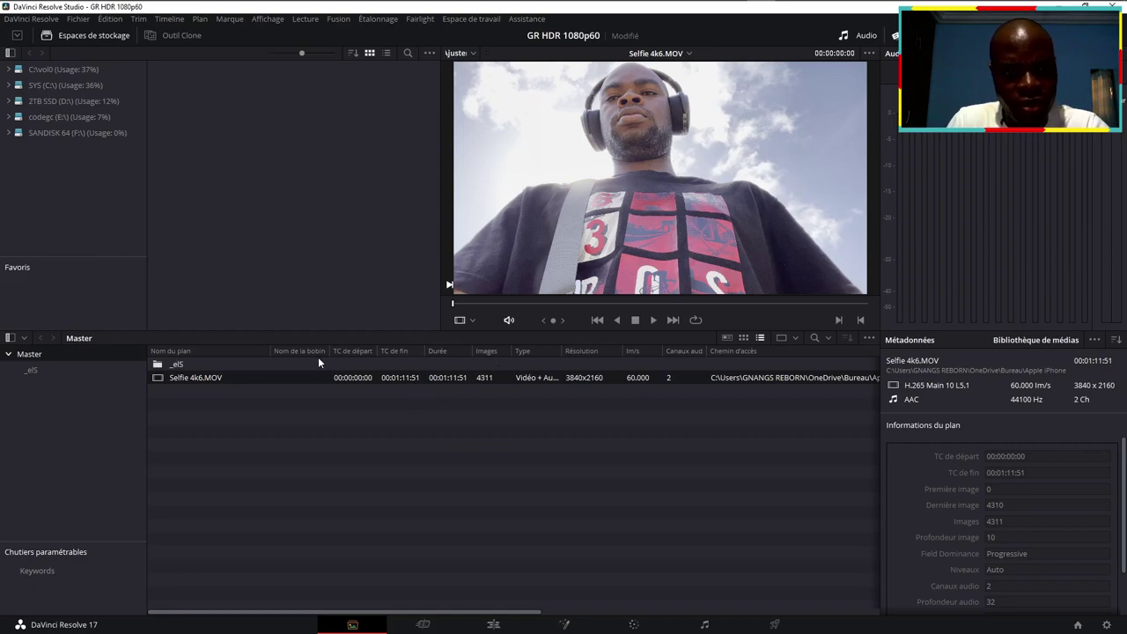
right_click(281, 354)
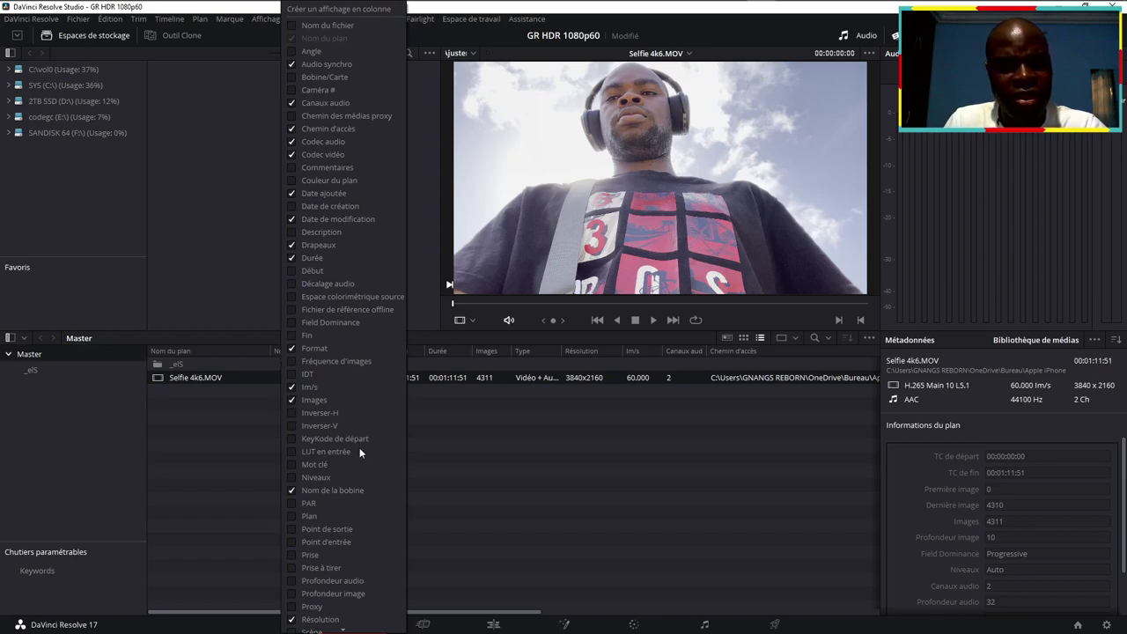
scroll(359, 448, "down", 2)
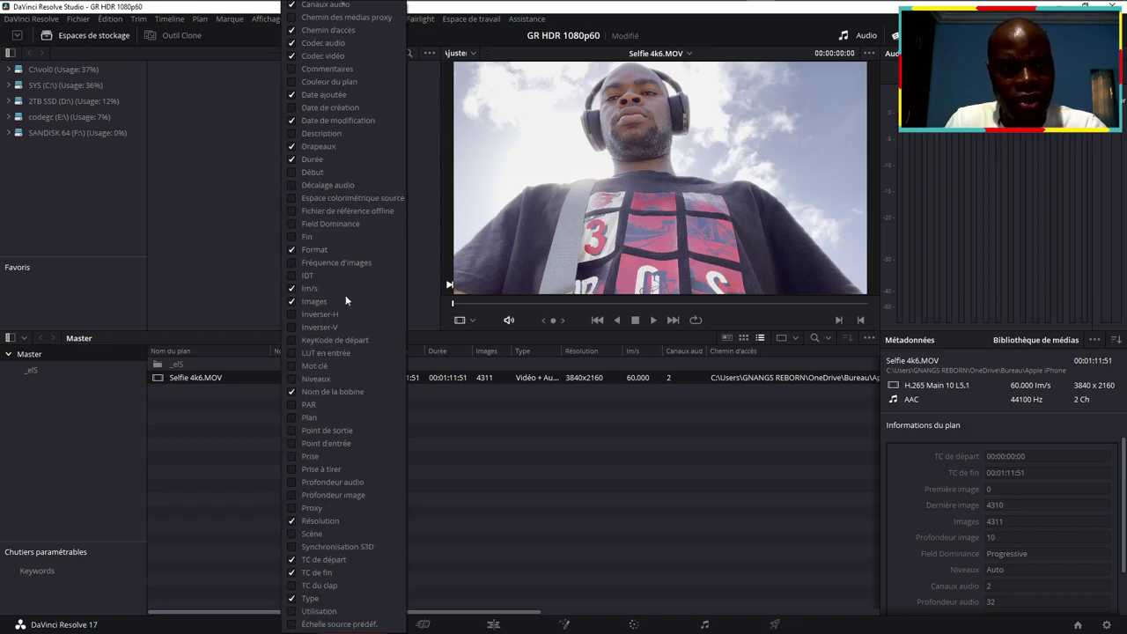
left_click(292, 456)
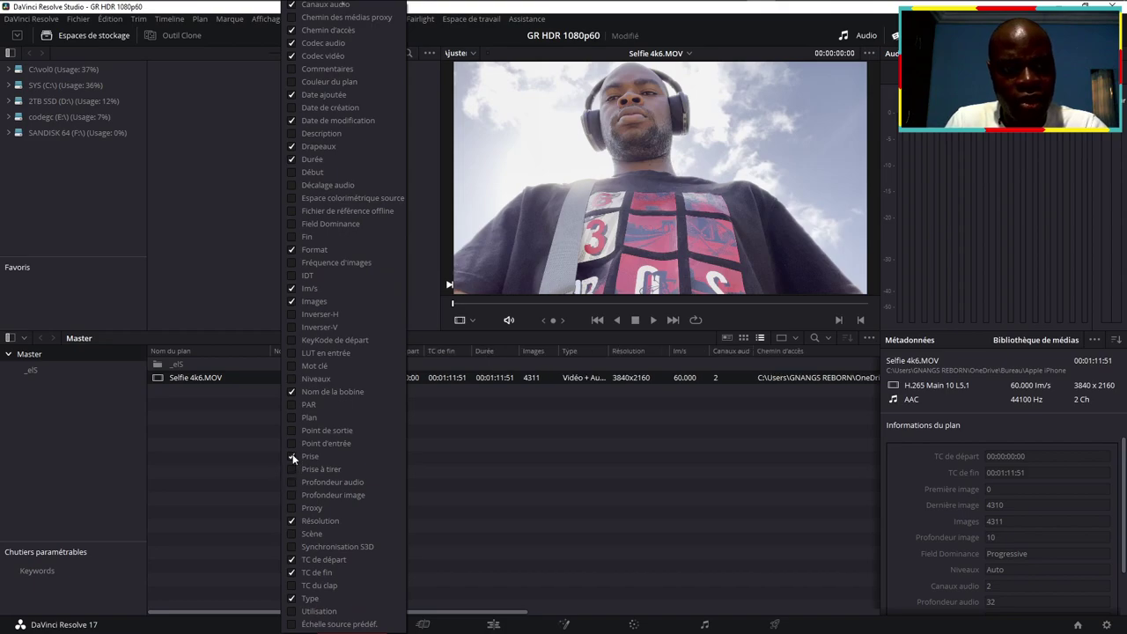
left_click(292, 456)
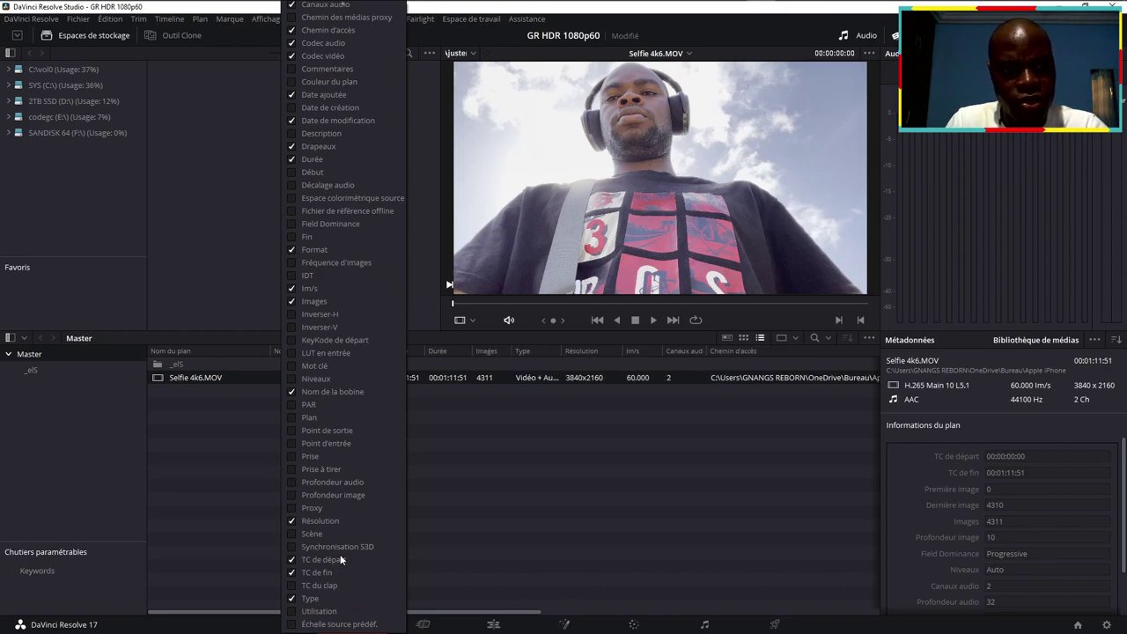
scroll(352, 360, "up", 1)
scroll(324, 447, "up", 3)
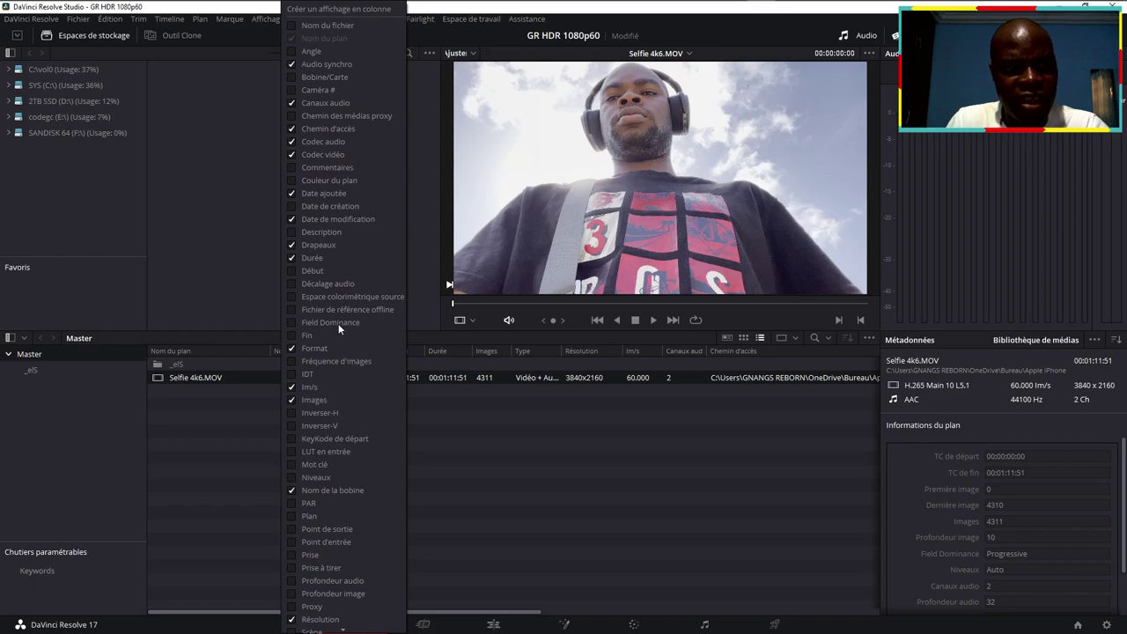
scroll(362, 278, "down", 3)
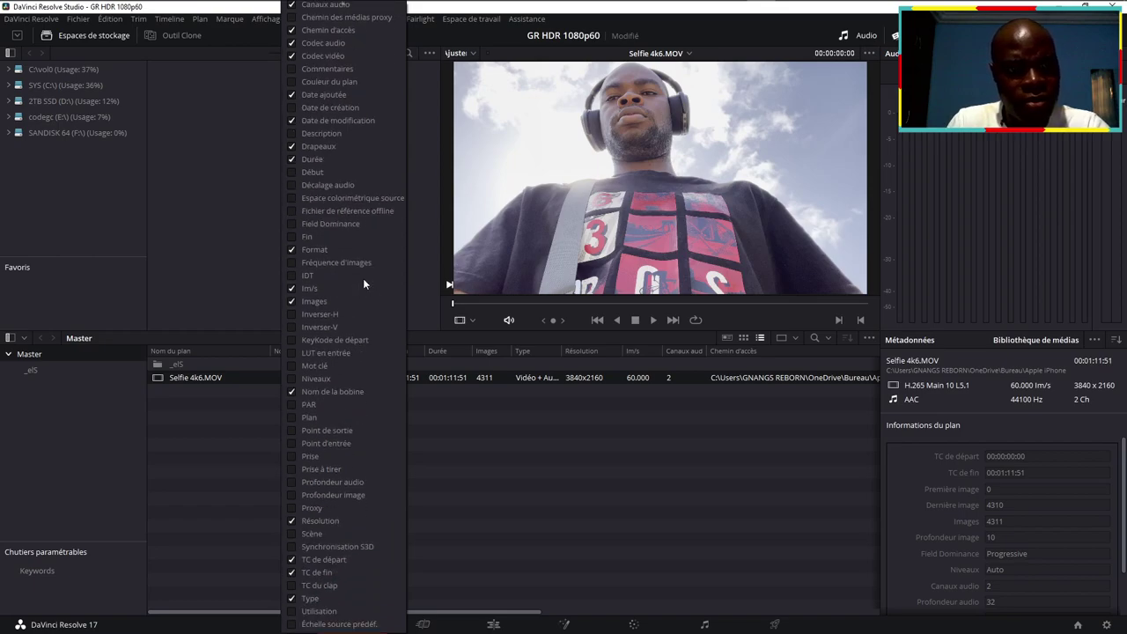
scroll(357, 268, "up", 2)
scroll(324, 370, "down", 3)
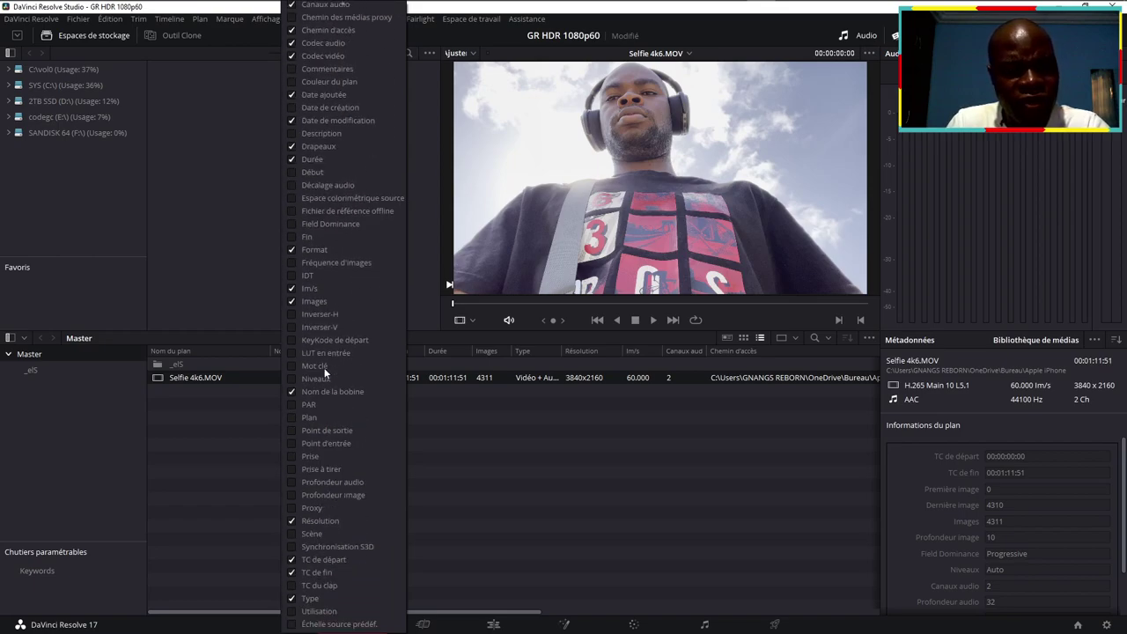
scroll(324, 367, "up", 2)
scroll(324, 367, "up", 2)
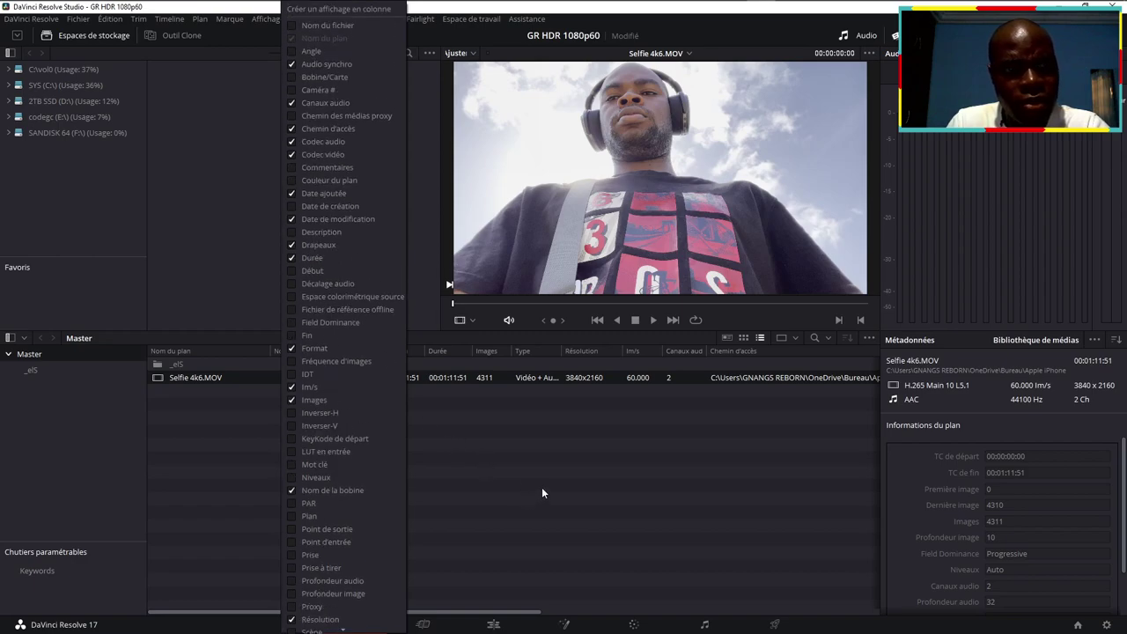
scroll(381, 422, "down", 1)
scroll(380, 428, "down", 3)
scroll(380, 429, "up", 4)
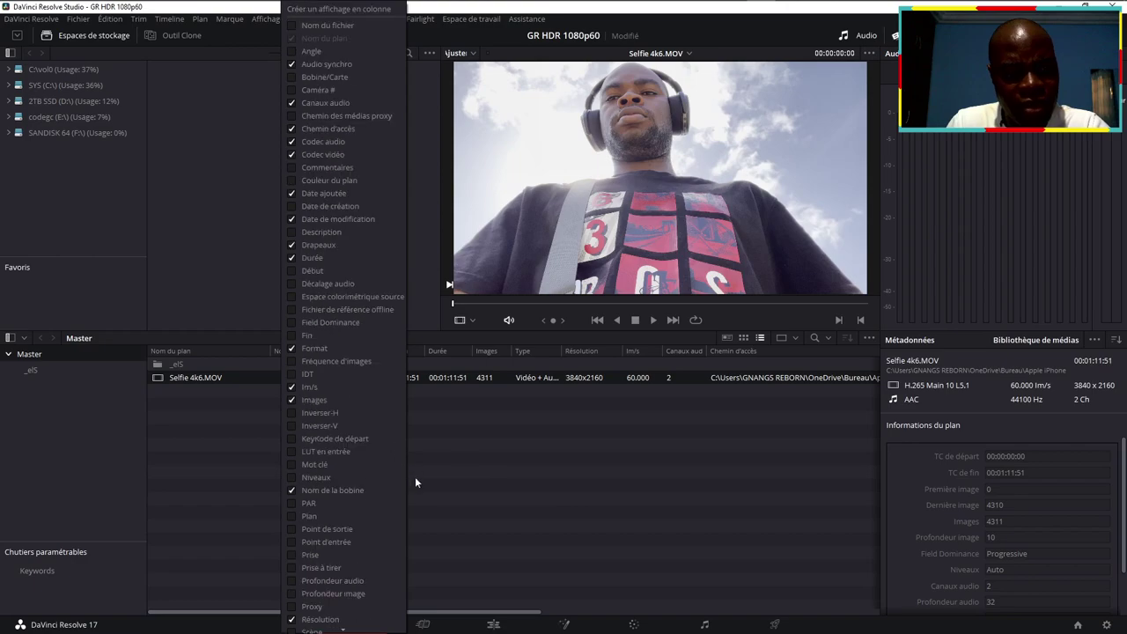
left_click(555, 449)
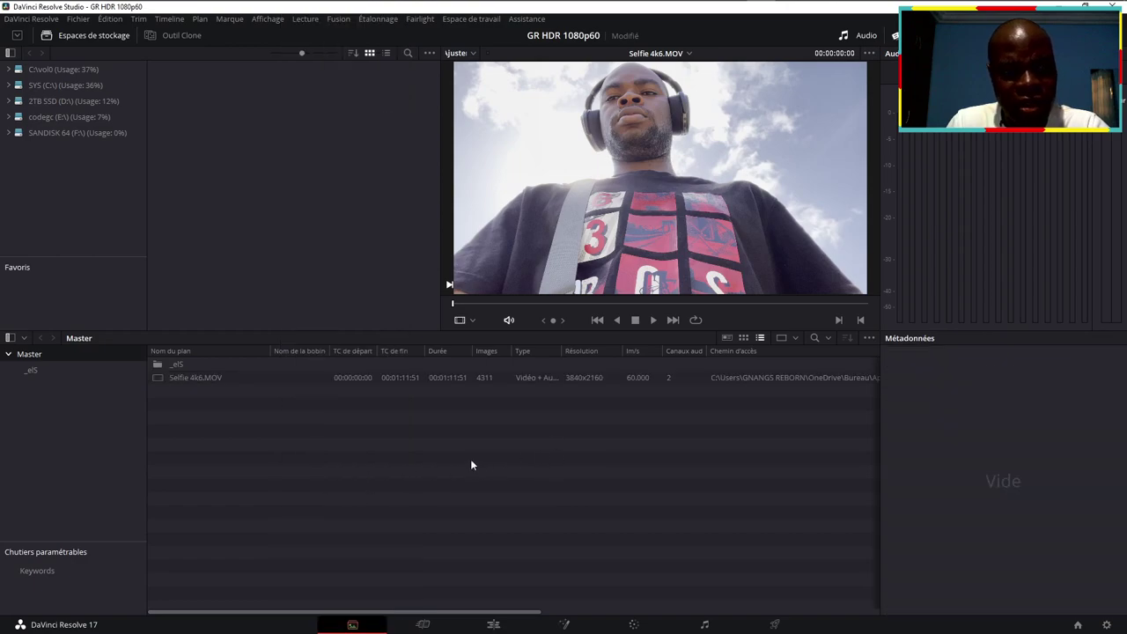
Step: Cycle the media pool through metadata and list views, ending on thumbnails, then go to the Edit page
left_click(744, 337)
left_click(727, 337)
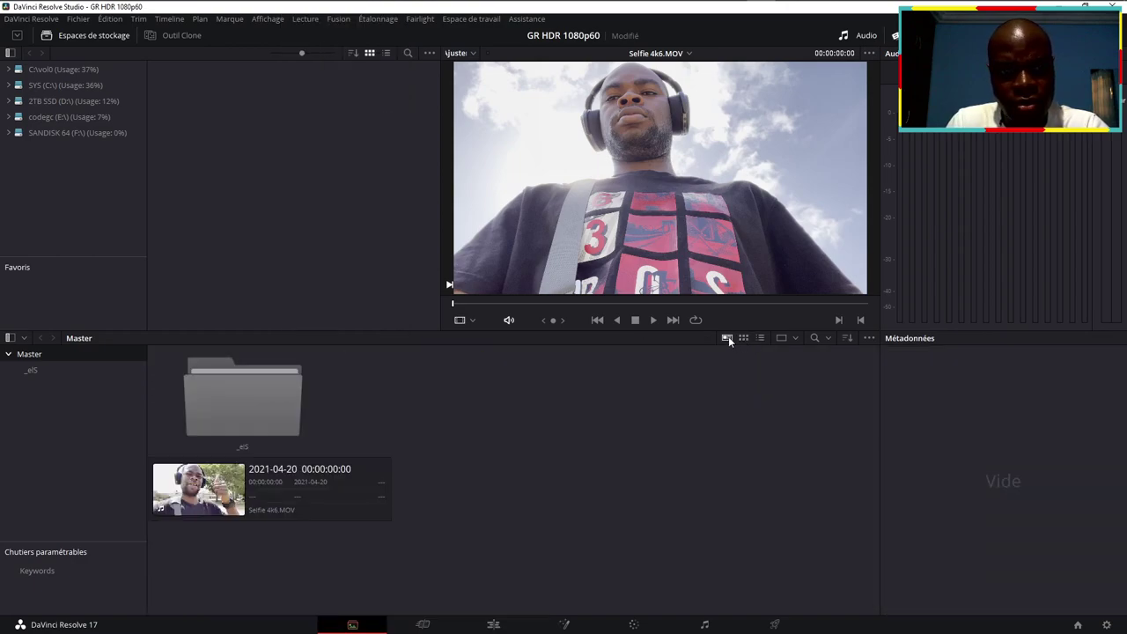
left_click(743, 338)
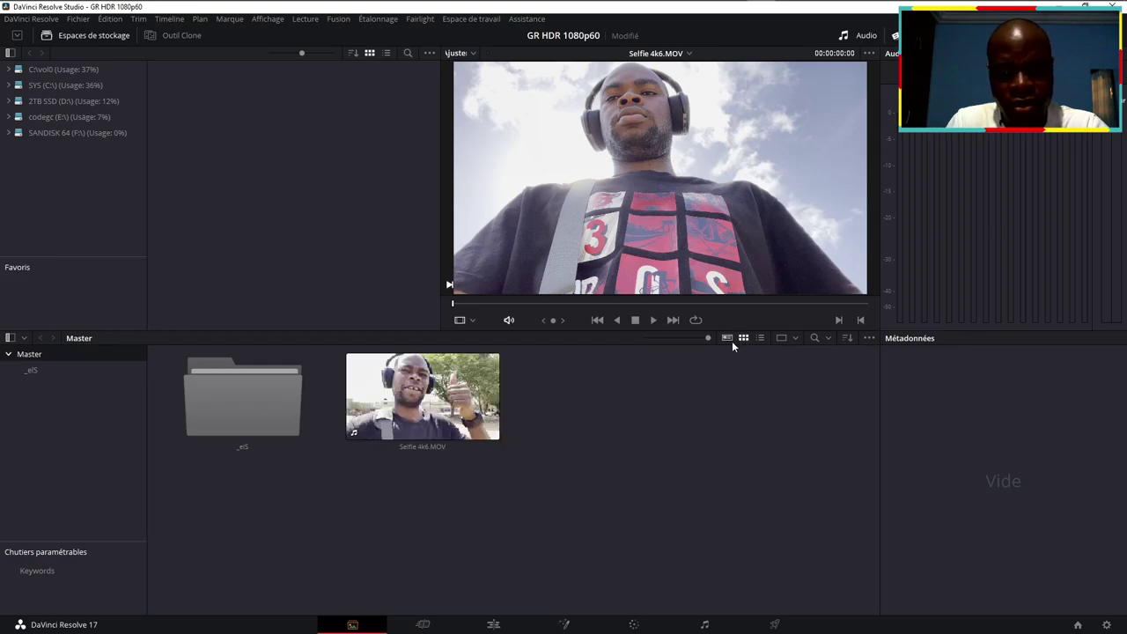
left_click(726, 338)
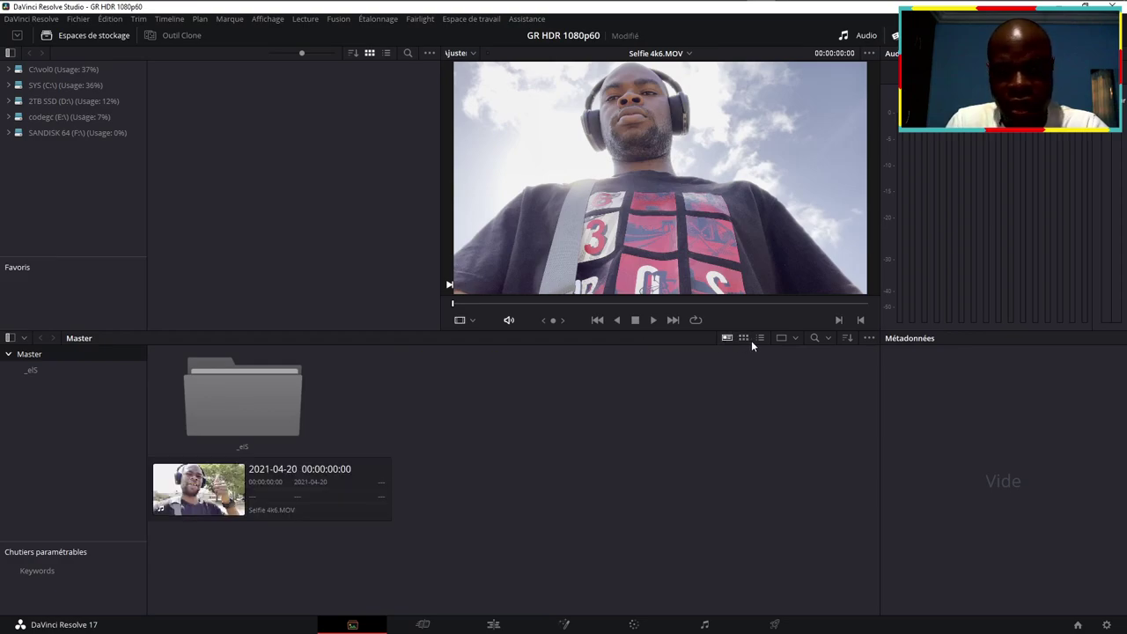
left_click(759, 338)
left_click(746, 337)
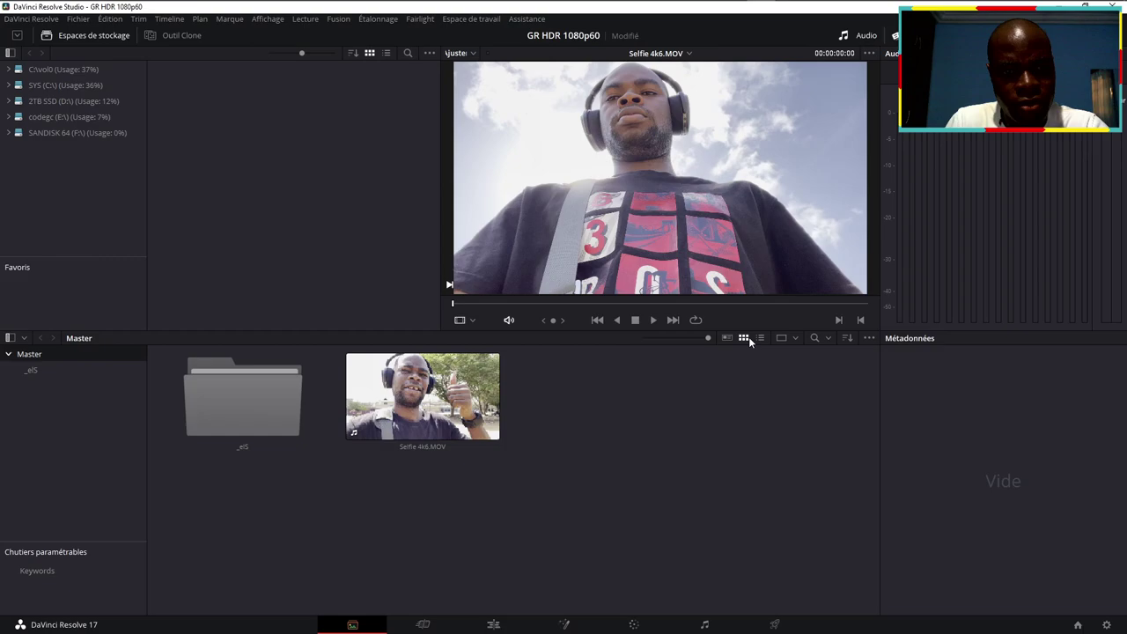
left_click(495, 626)
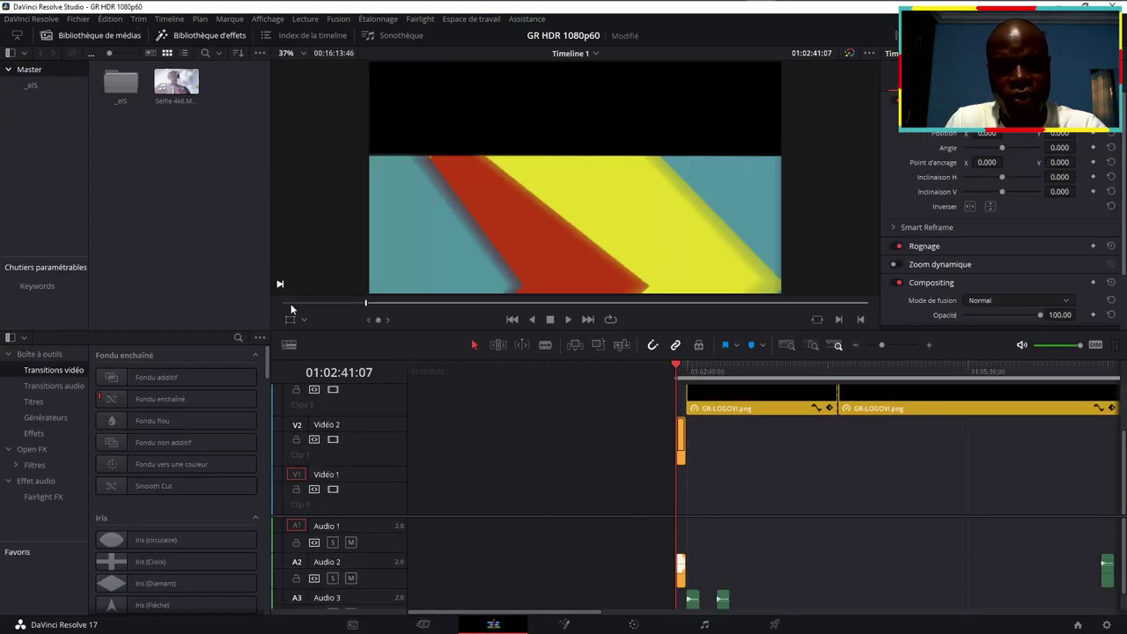
Step: Open Paramètres du projet on Gestion de la couleur: YRGB Color Managed, Rec.2100 HLG output
left_click(78, 18)
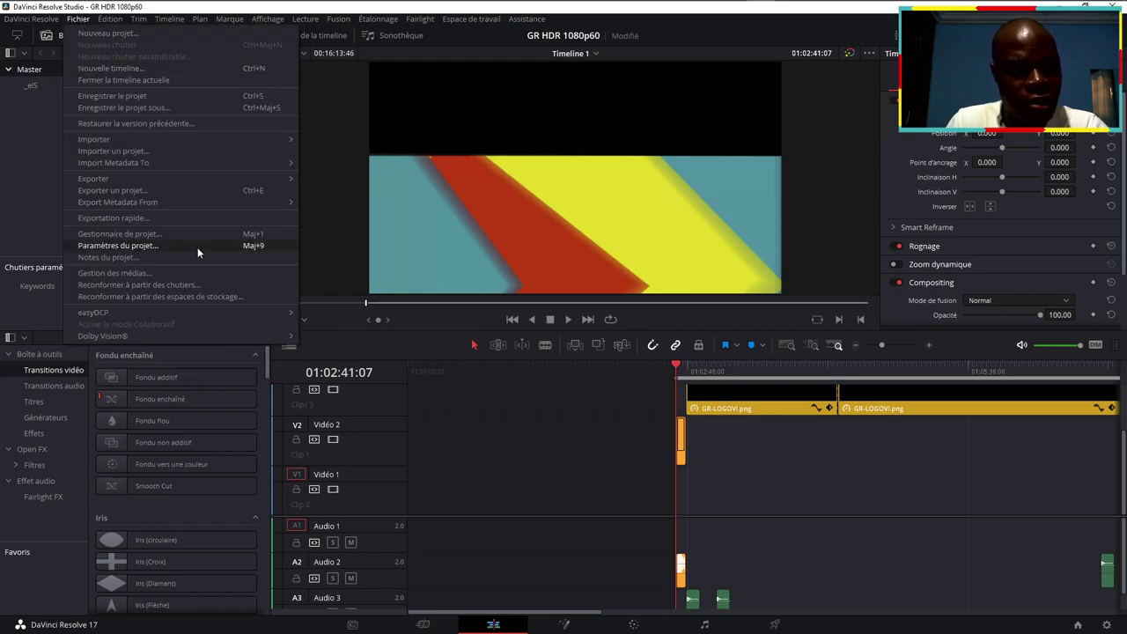
left_click(161, 247)
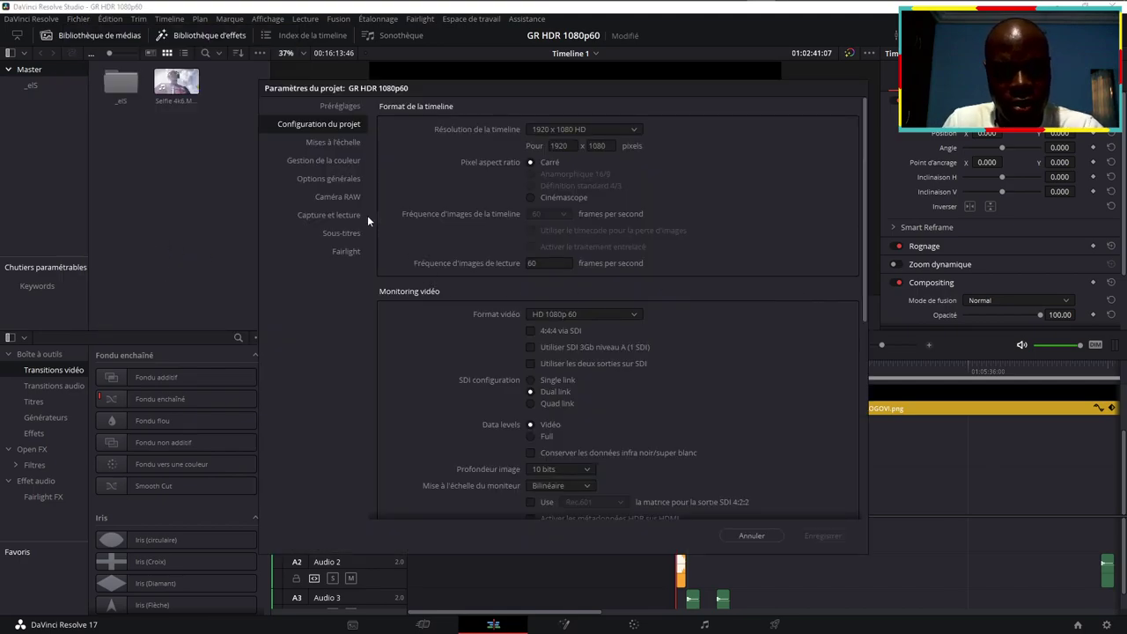
left_click(341, 162)
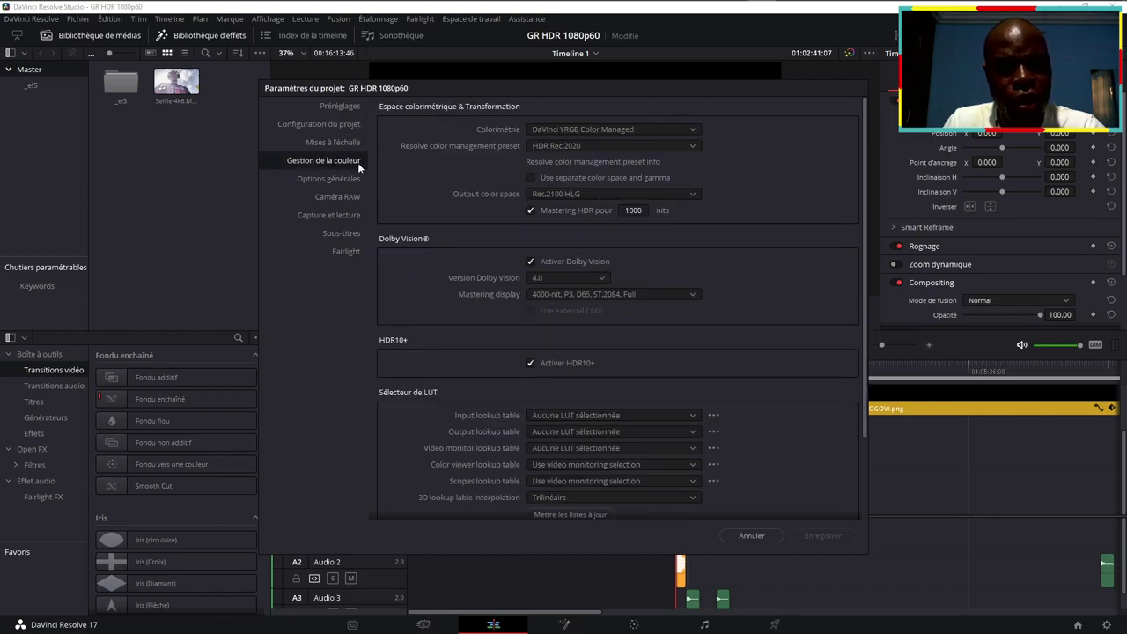
Step: Keep DaVinci YRGB Color Managed as the colour science and review the colour management settings
left_click(636, 132)
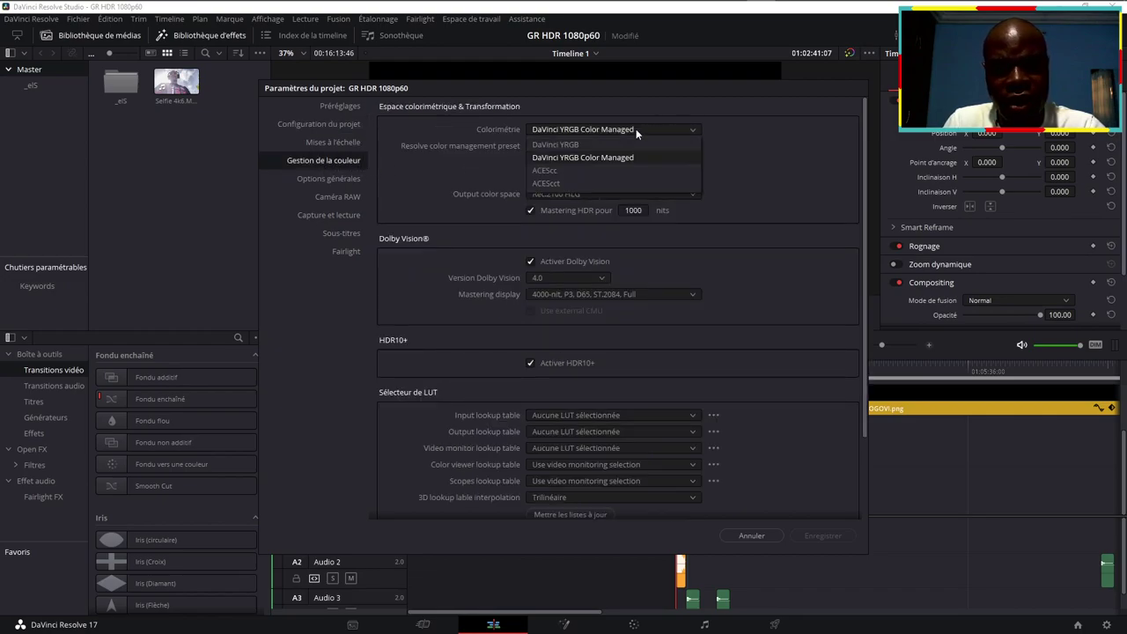
left_click(634, 158)
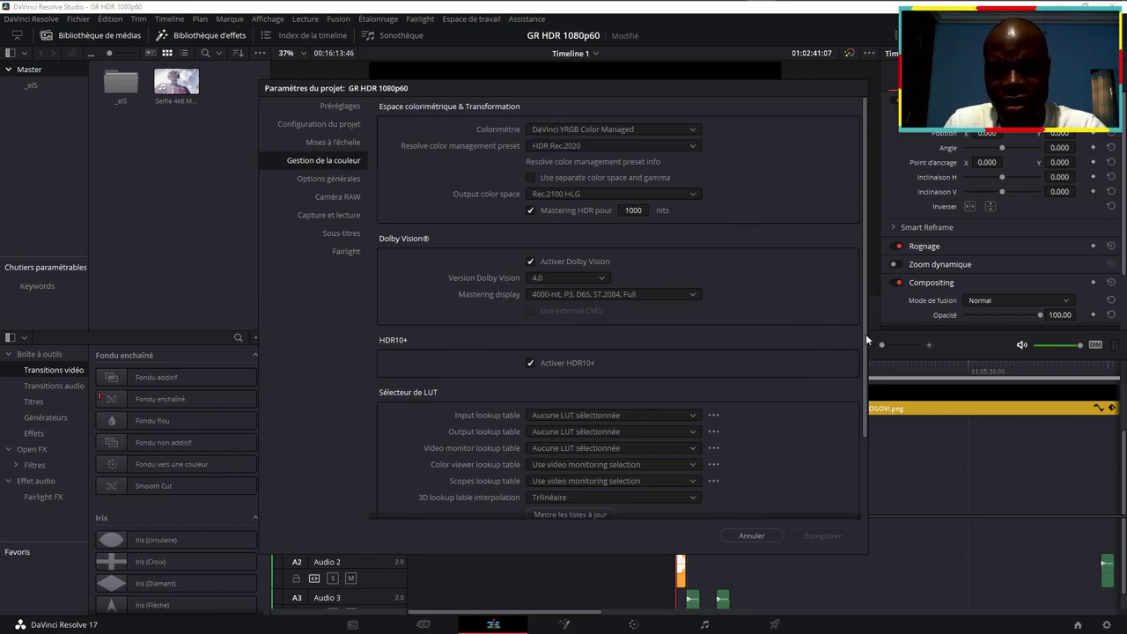
scroll(837, 351, "down", 2)
scroll(837, 351, "down", 1)
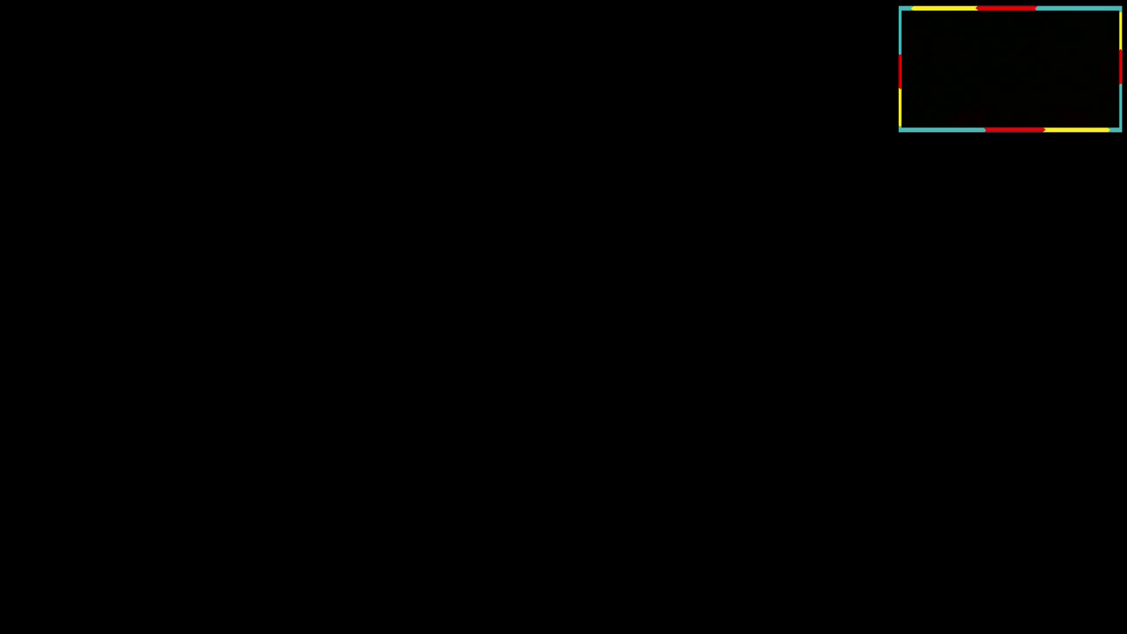
scroll(829, 364, "down", 1)
scroll(829, 364, "down", 2)
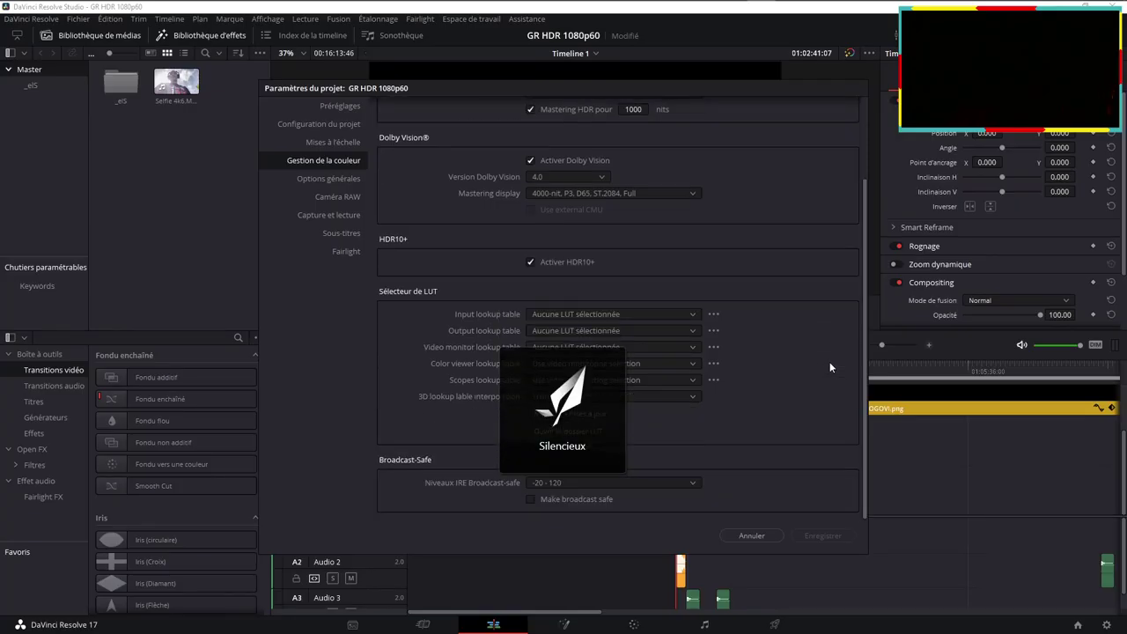
scroll(826, 361, "up", 3)
Step: Look through the General Options, Capture et lecture, Sous-titres, Fairlight and Préréglages pages, ending on Configuration du projet
left_click(324, 178)
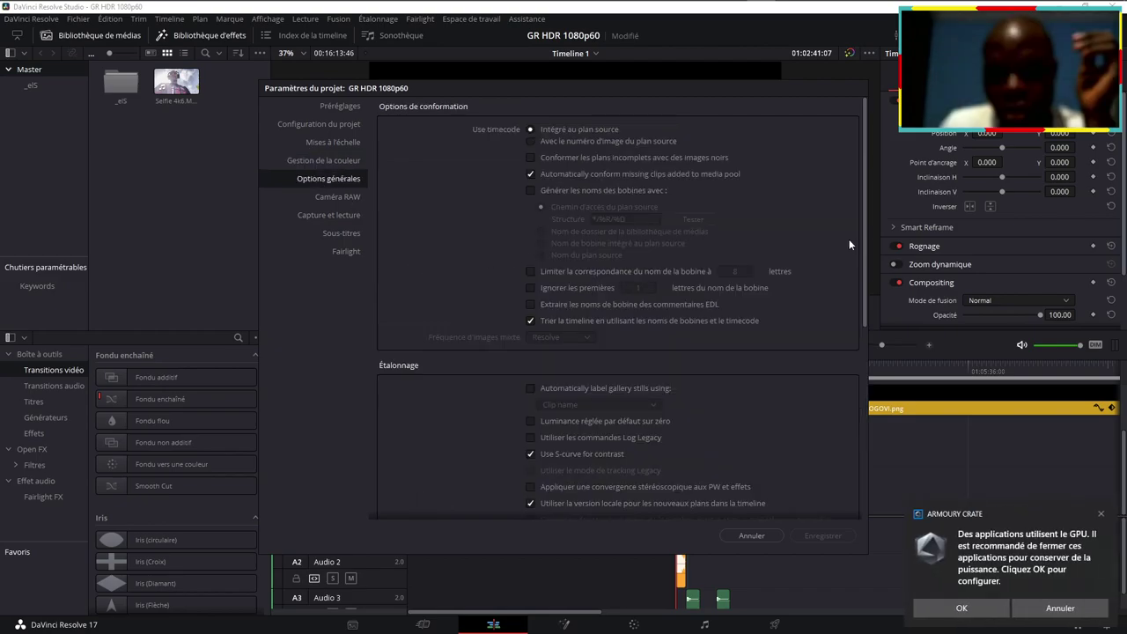
scroll(850, 245, "down", 4)
scroll(849, 241, "down", 1)
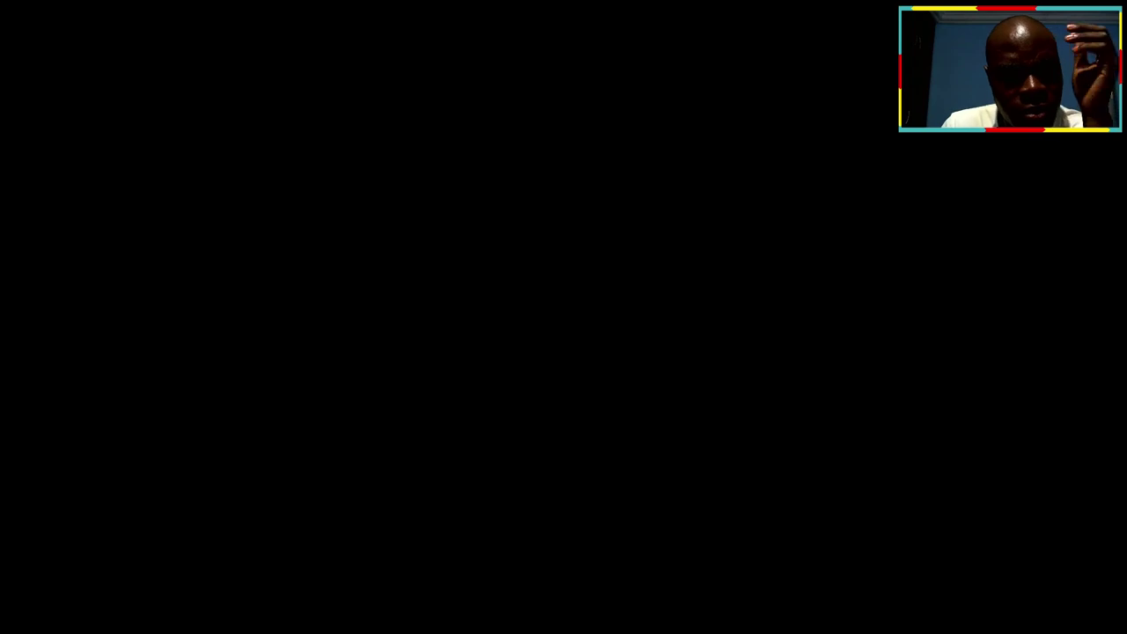
left_click(328, 216)
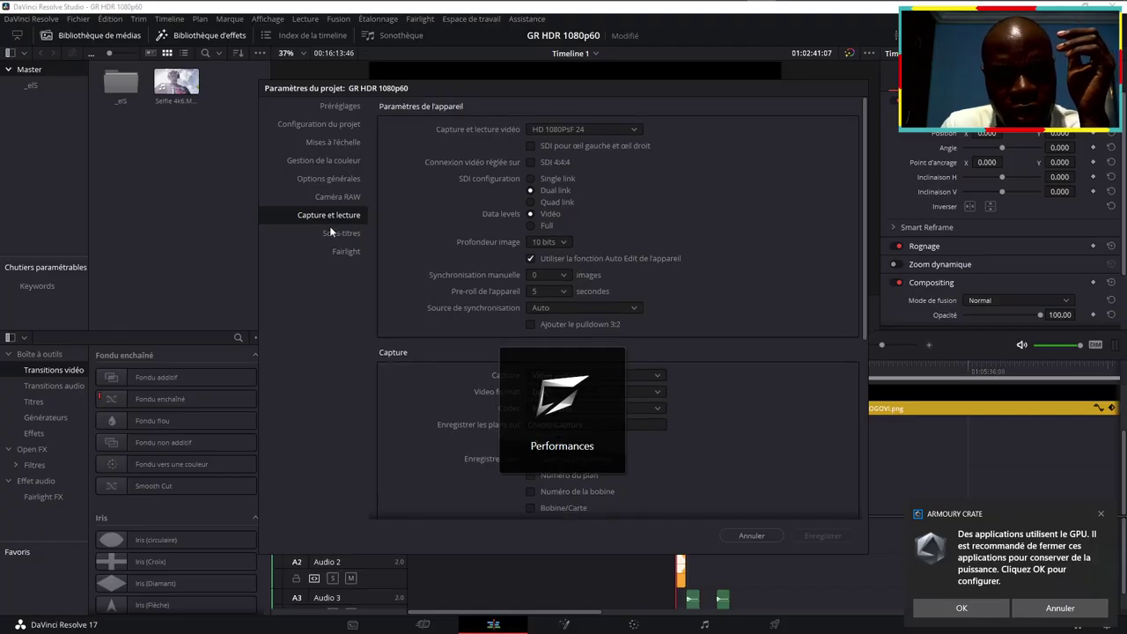
left_click(341, 233)
left_click(344, 253)
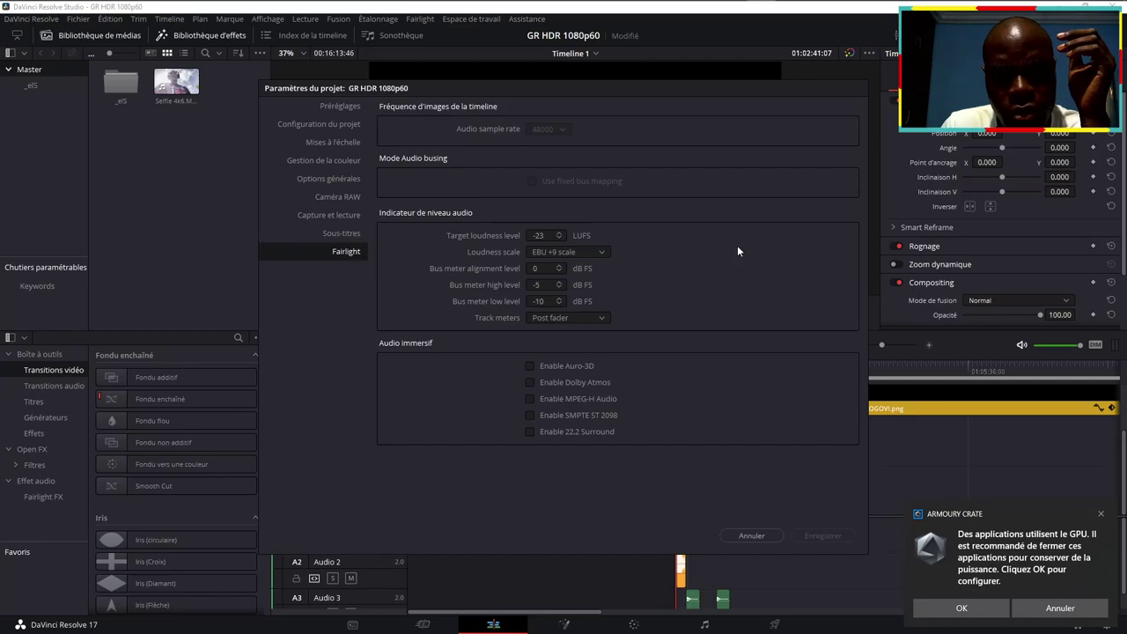
left_click(333, 107)
left_click(328, 125)
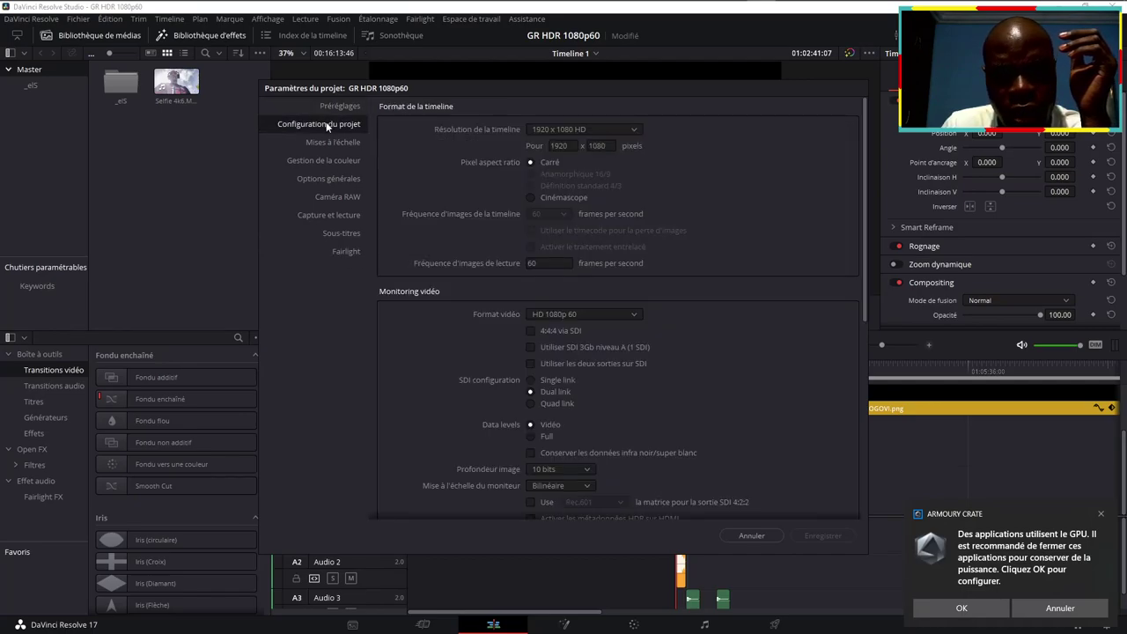
scroll(829, 291, "down", 5)
scroll(821, 291, "down", 3)
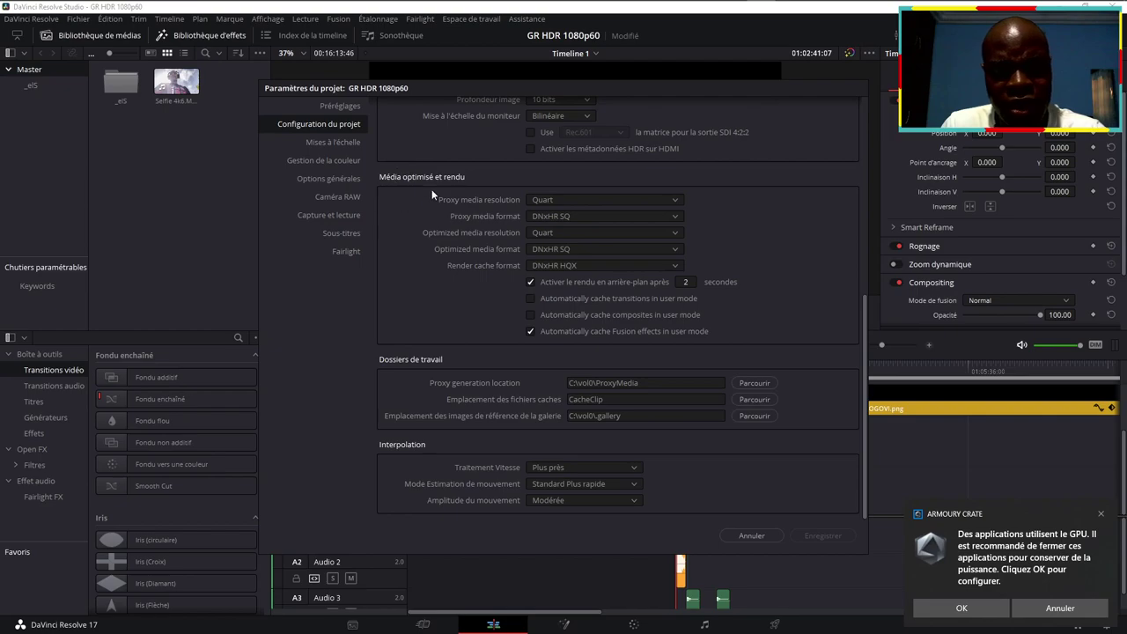
left_click(589, 200)
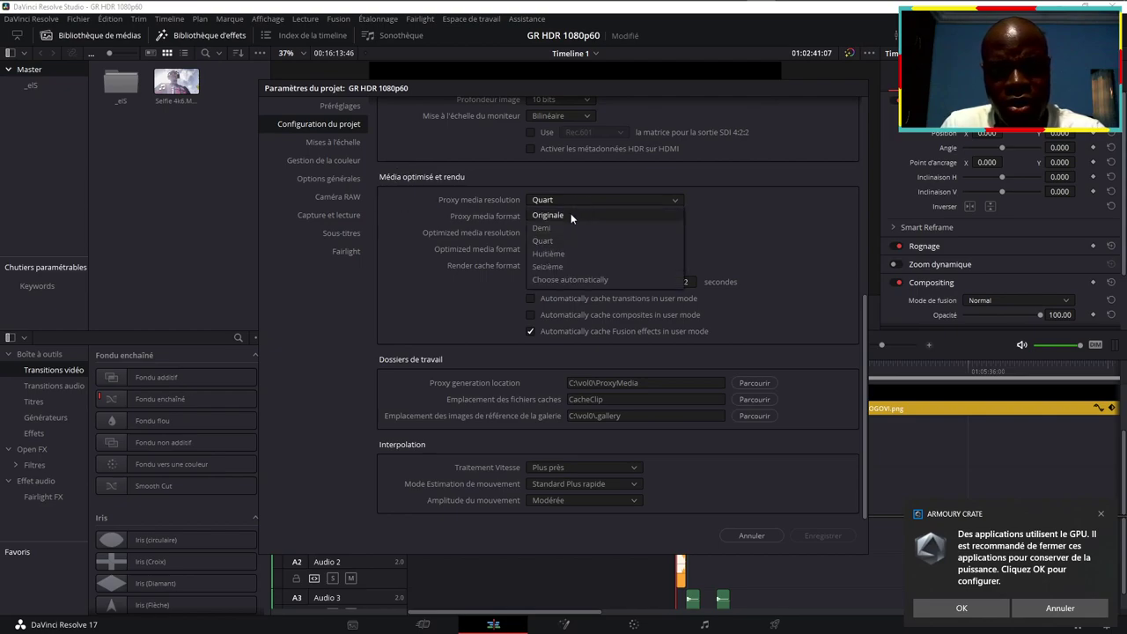
left_click(578, 279)
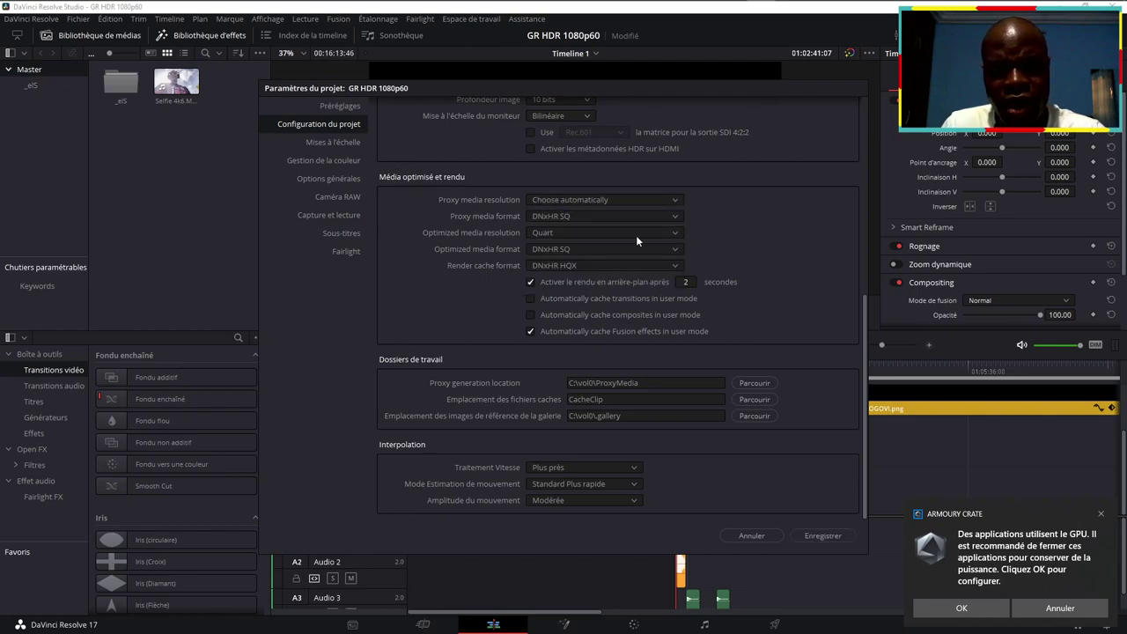
left_click(560, 227)
left_click(575, 217)
left_click(585, 232)
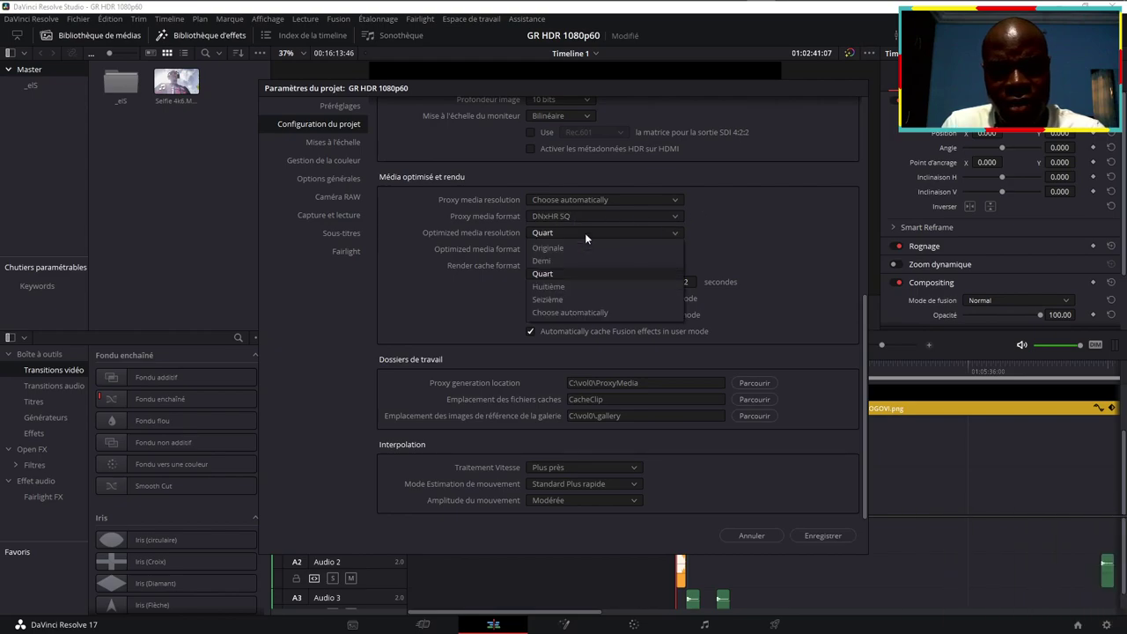
left_click(572, 312)
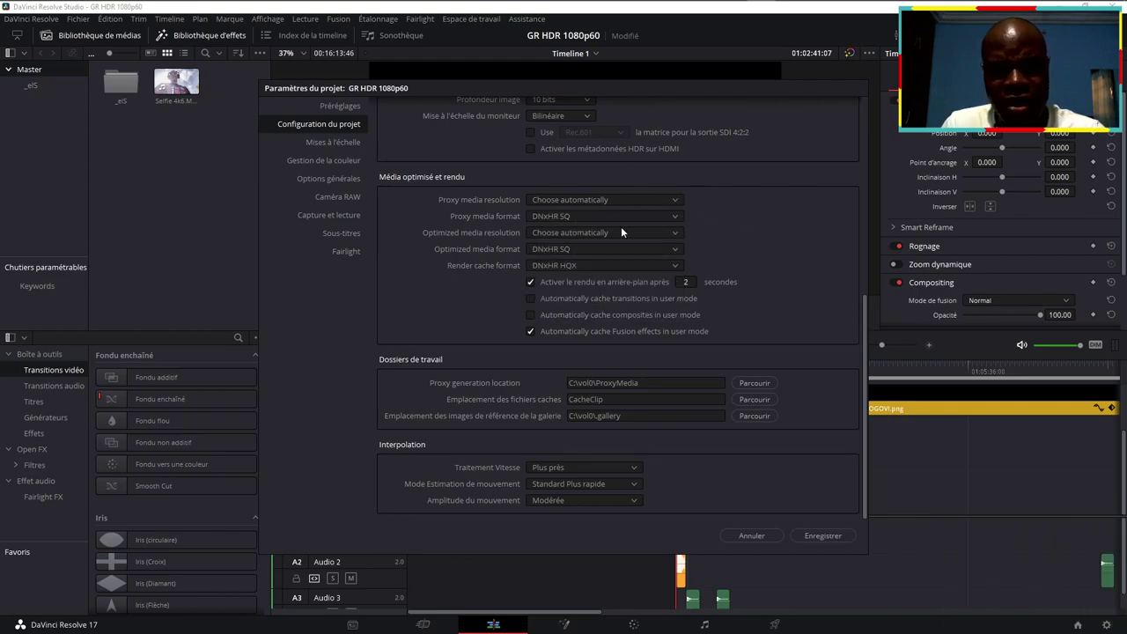
left_click(603, 200)
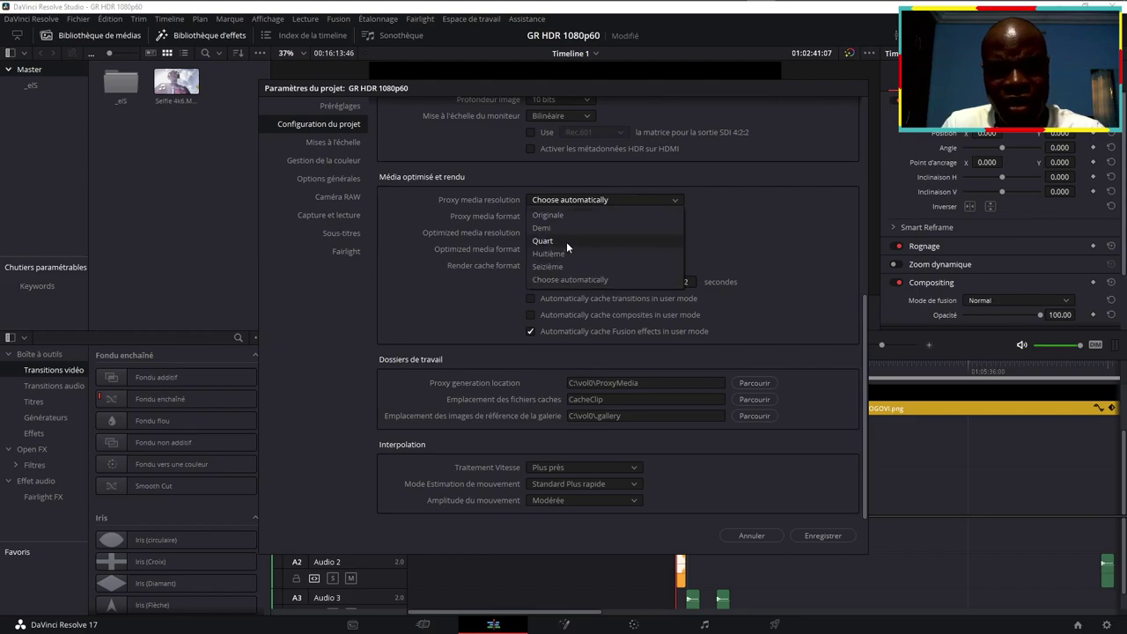
left_click(566, 241)
left_click(562, 201)
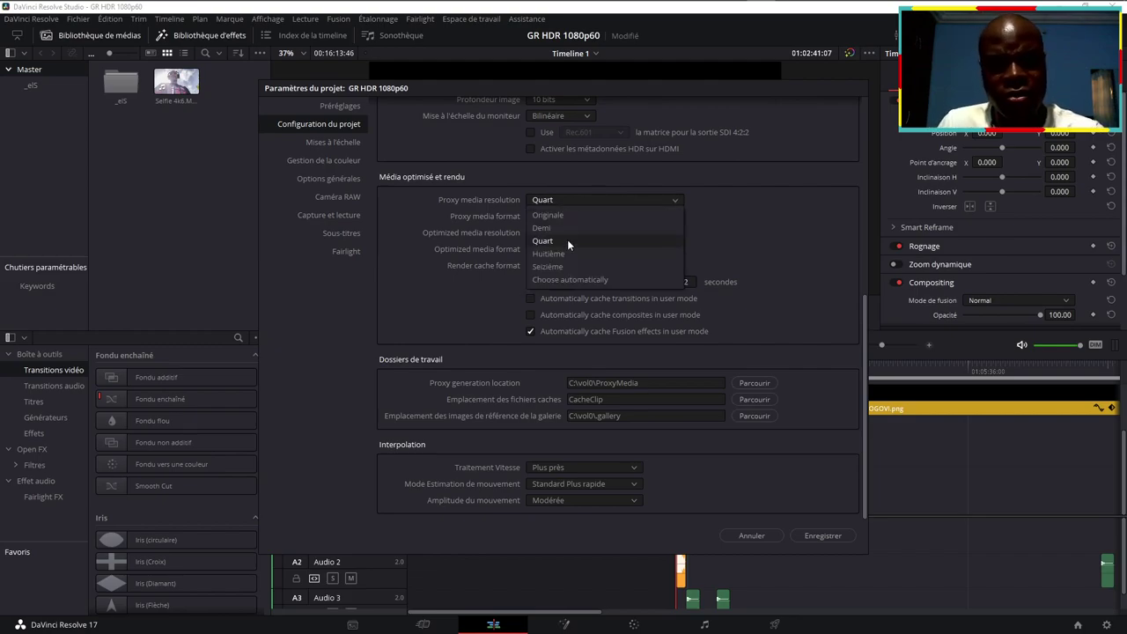
left_click(555, 241)
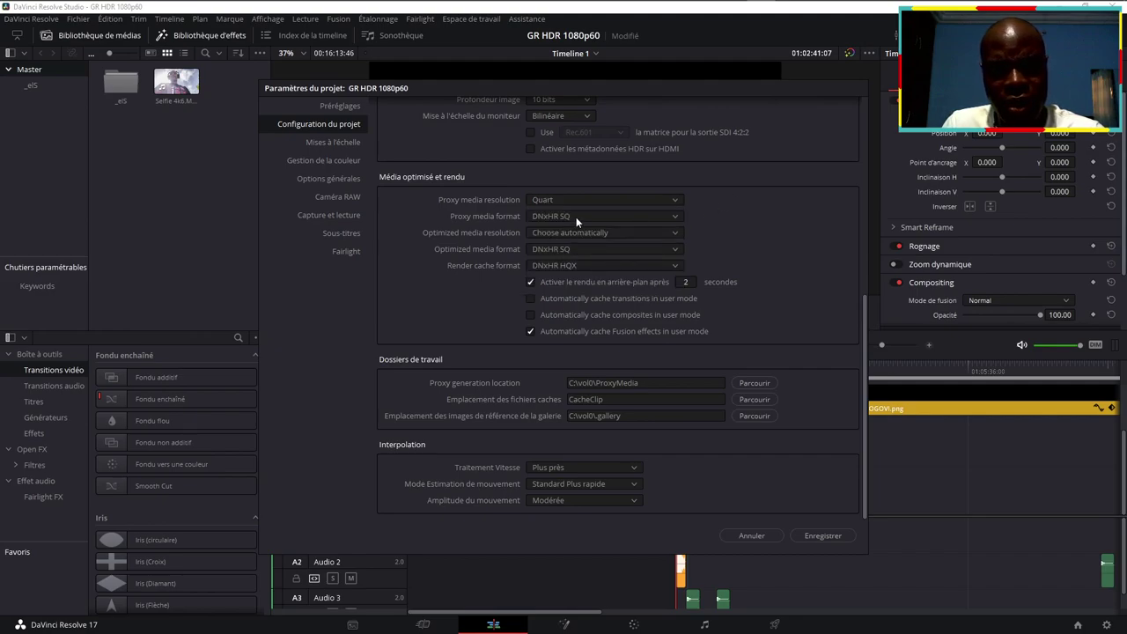
left_click(551, 216)
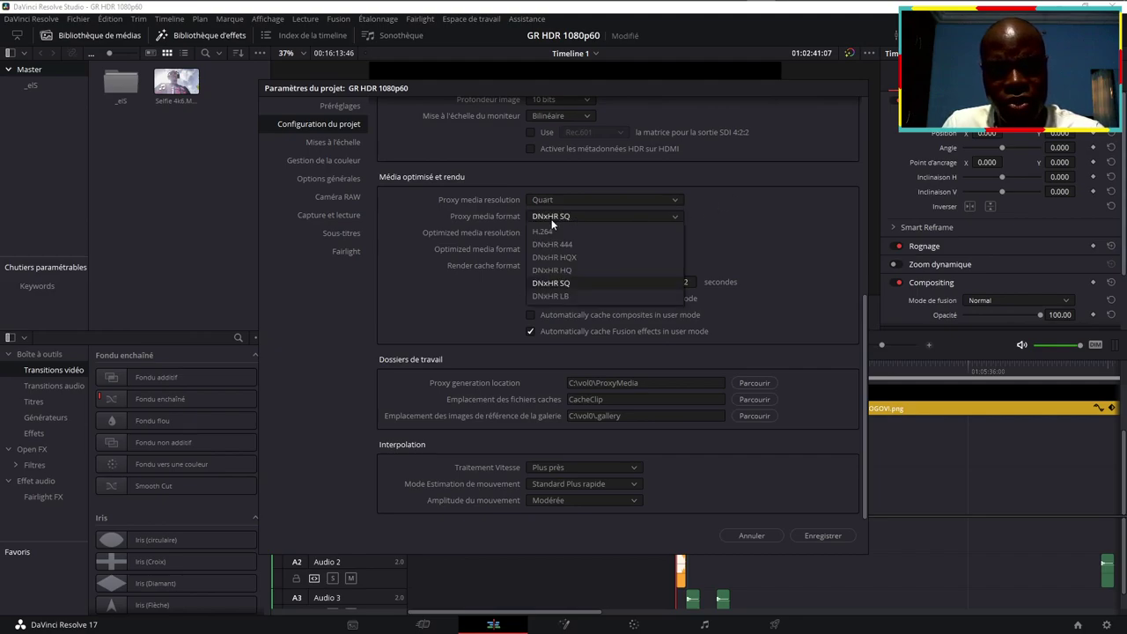
left_click(573, 284)
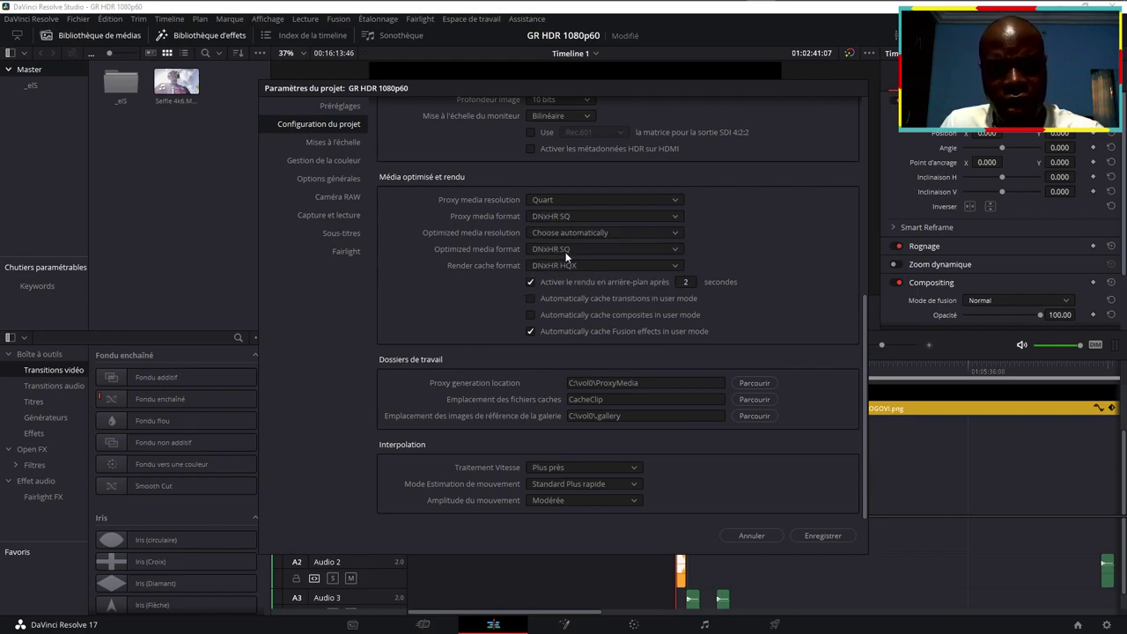
left_click(573, 251)
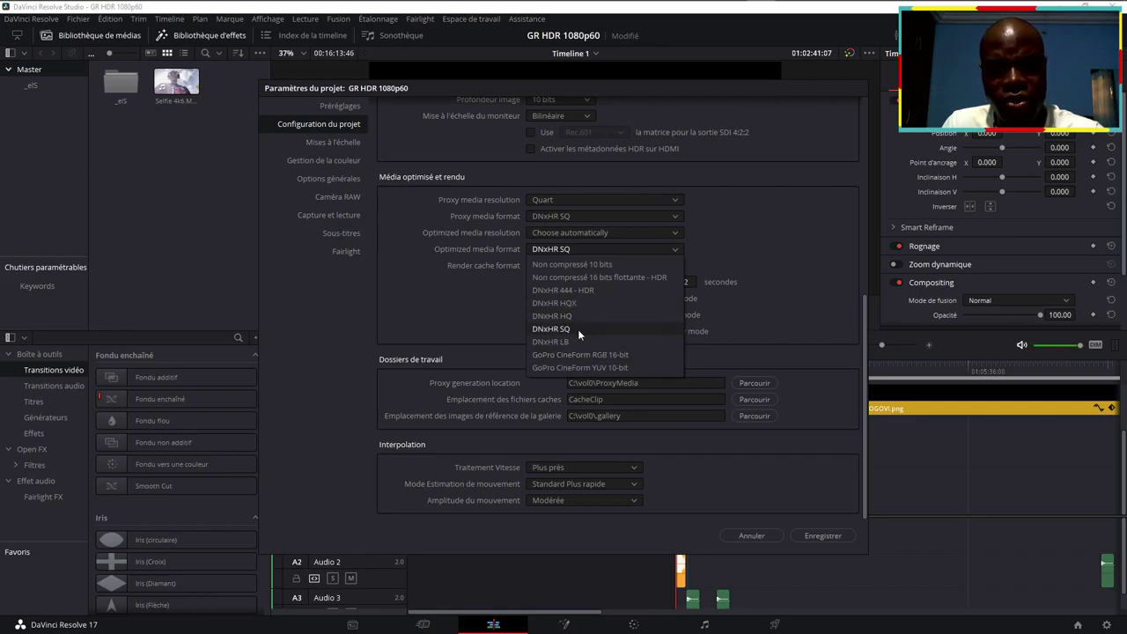
left_click(784, 173)
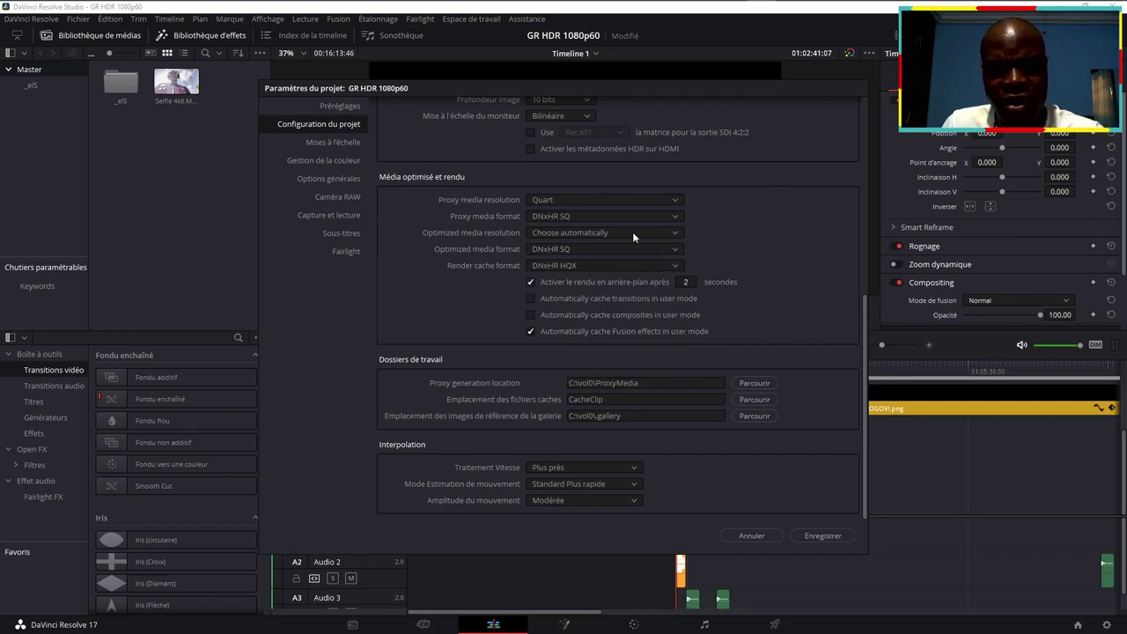
left_click(582, 263)
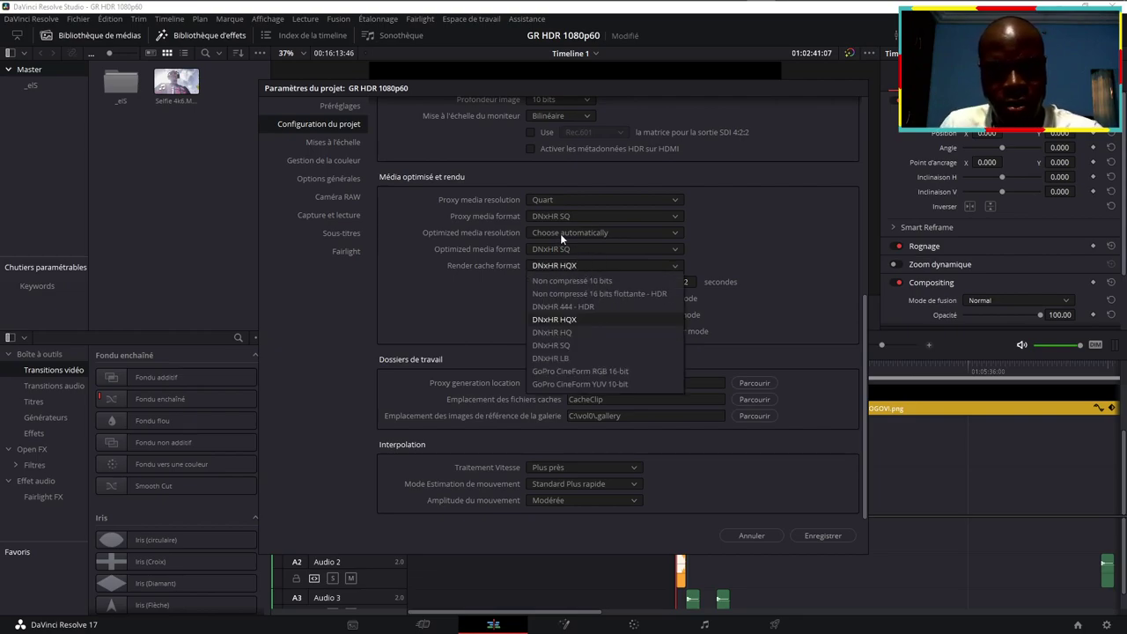
left_click(750, 199)
left_click(605, 234)
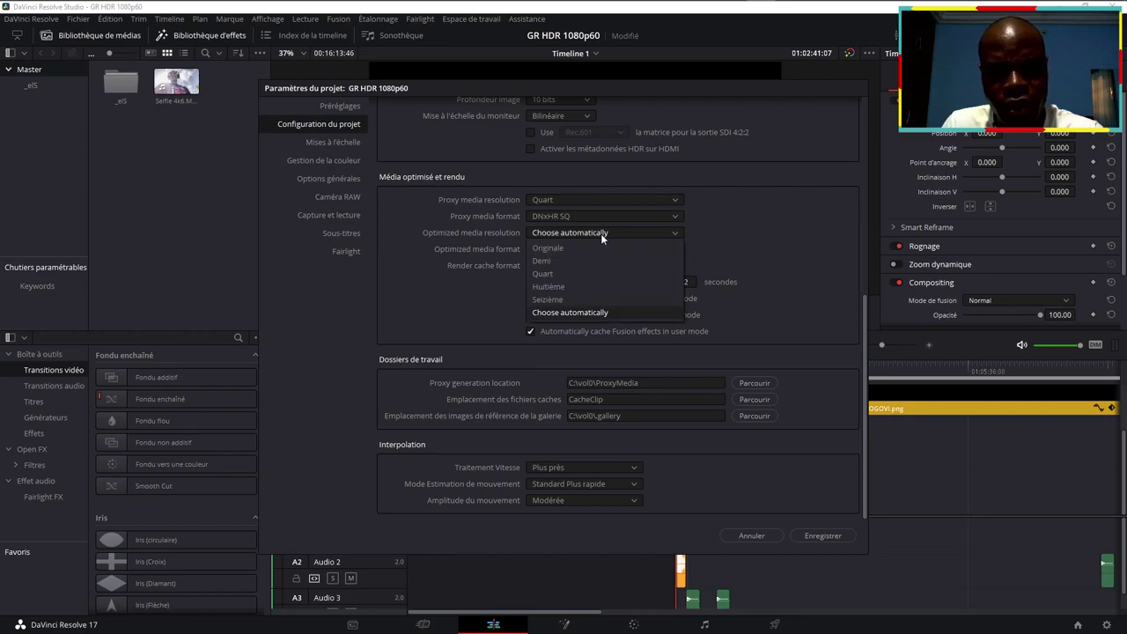
left_click(546, 274)
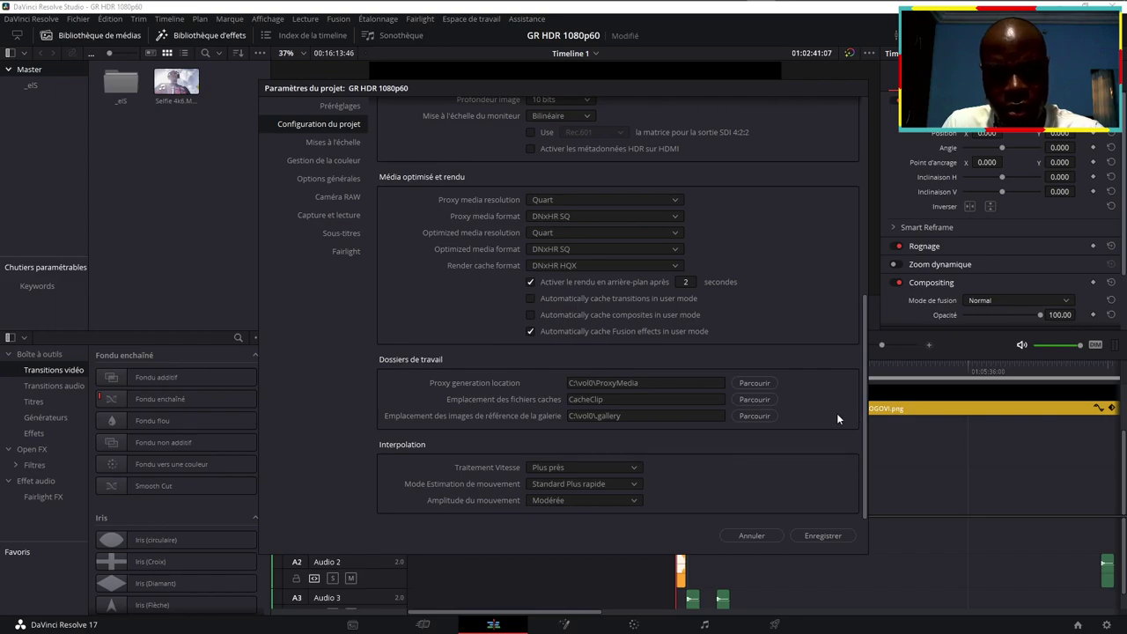
Step: Save the project settings, put Selfie 4k6.MOV on V1/A1 and play it from the clip
left_click(833, 535)
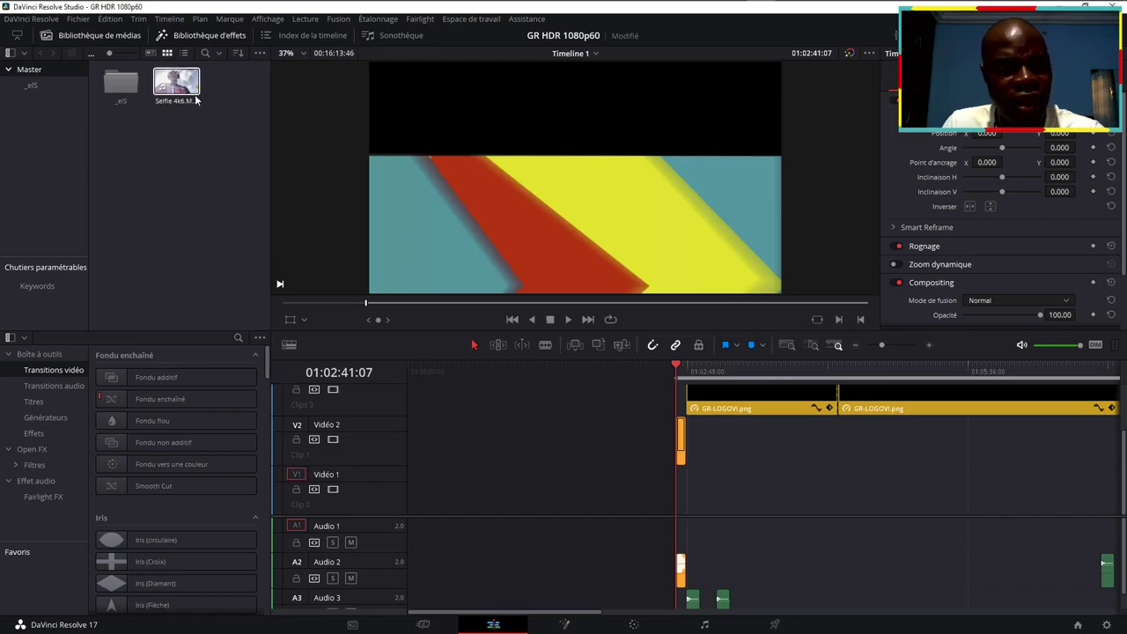
mouse_move(176, 82)
left_mouse_down()
mouse_move(776, 530)
mouse_move(685, 528)
left_mouse_up()
left_click(688, 375)
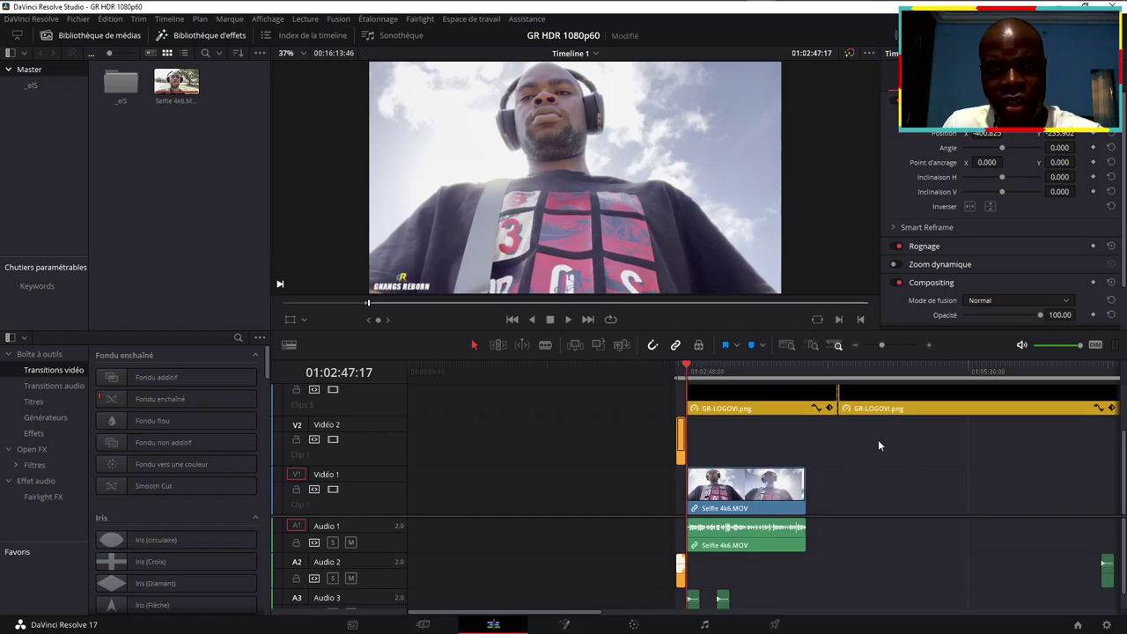
key("space")
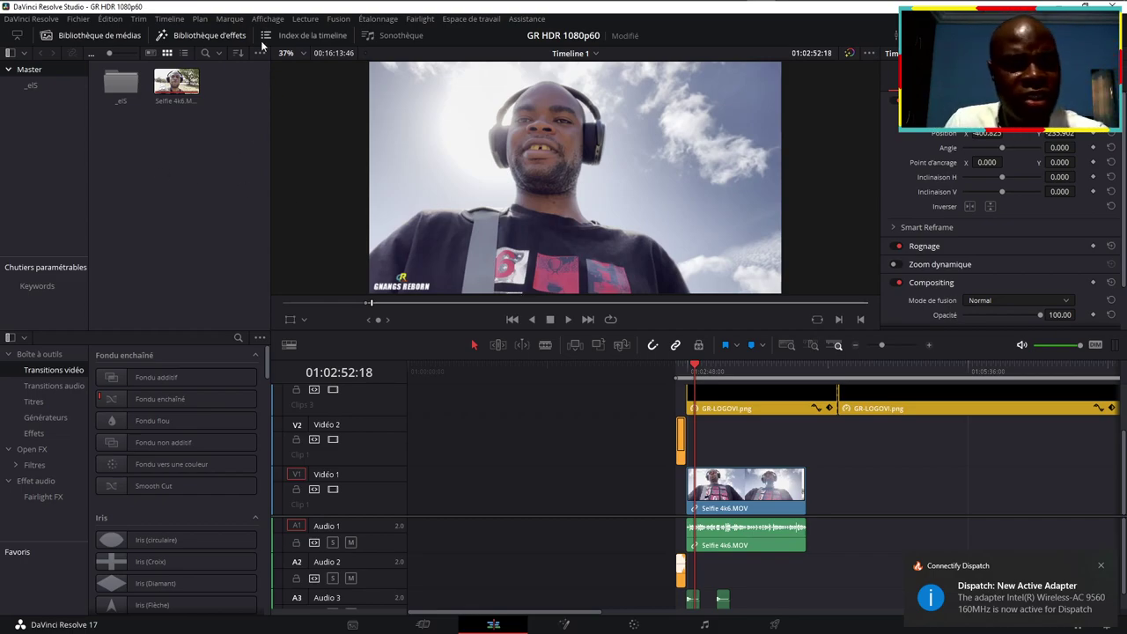
Step: Inspect the Lecture menu's Rendus, Mémoire cache Fusion and Mode Proxy Timeline (Quarter Resolution) submenus
left_click(307, 19)
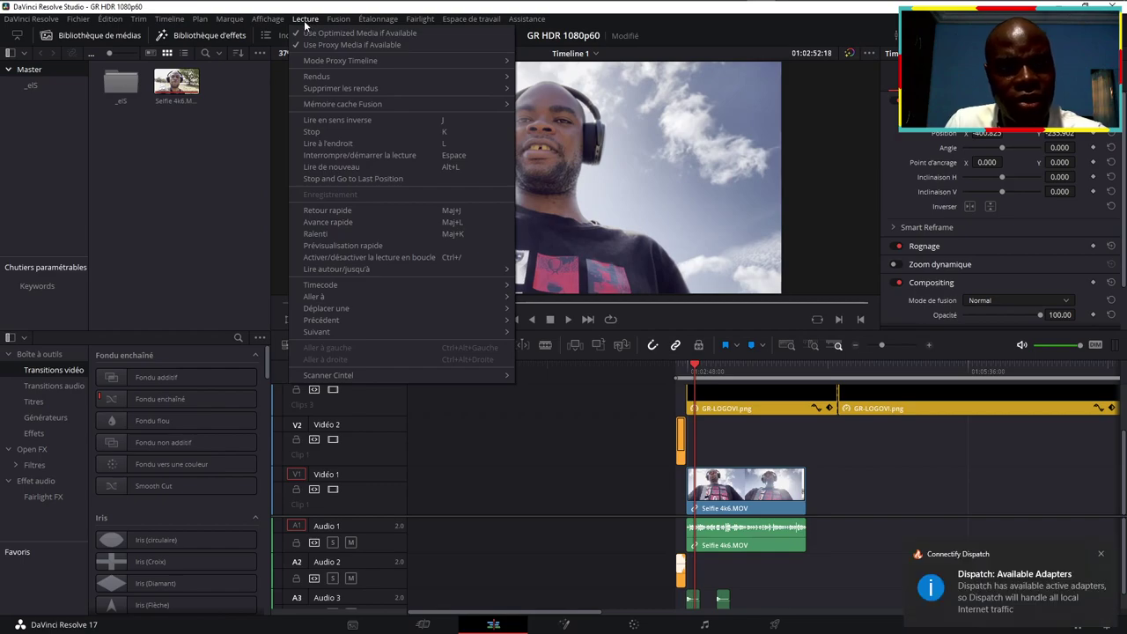
mouse_move(364, 79)
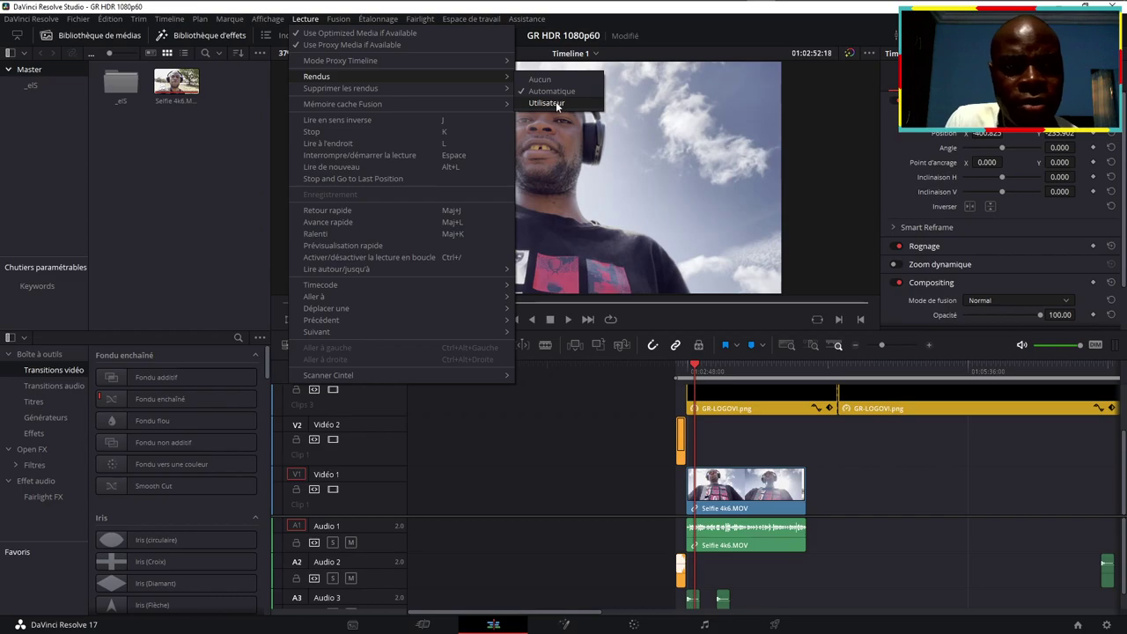
mouse_move(470, 104)
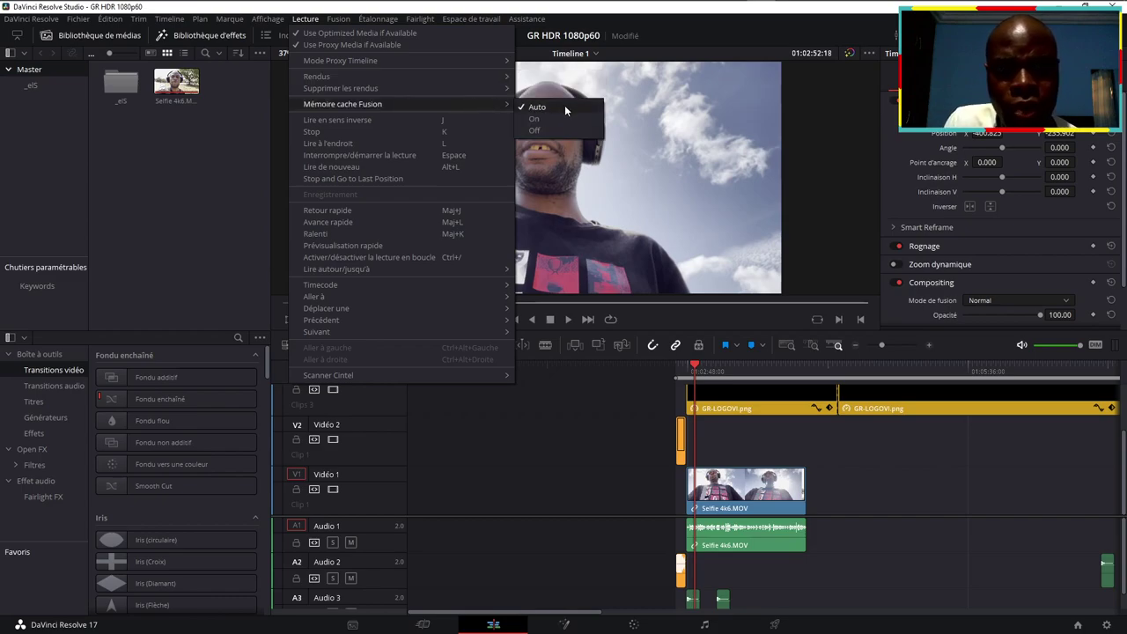
mouse_move(468, 77)
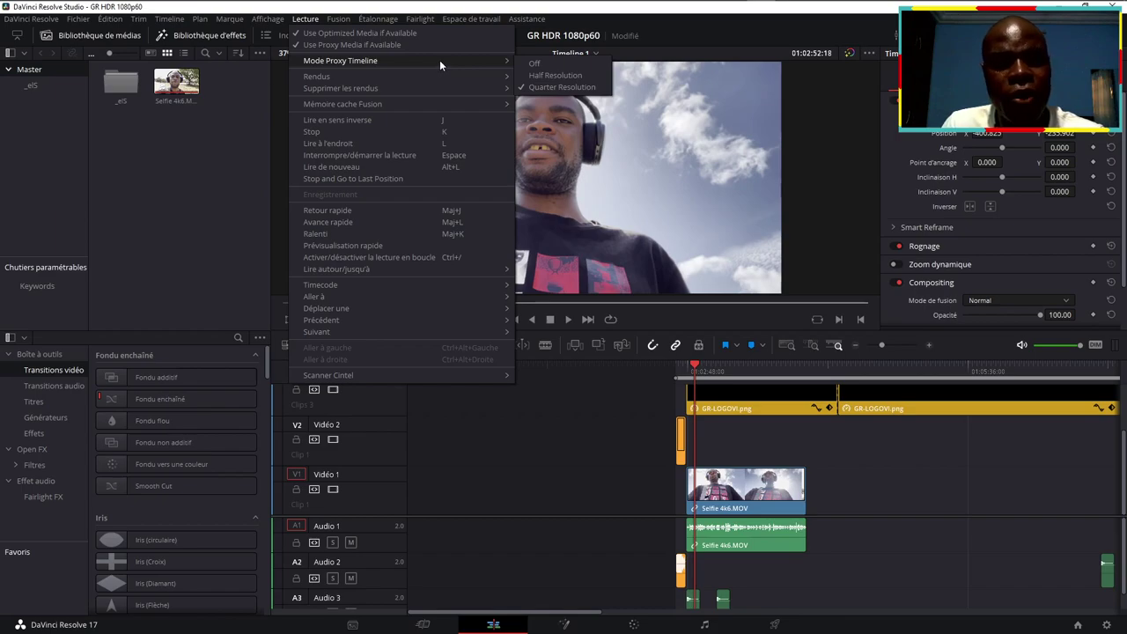
Step: Open This PC in File Explorer and refresh it to update the drives' free space
right_click(300, 10)
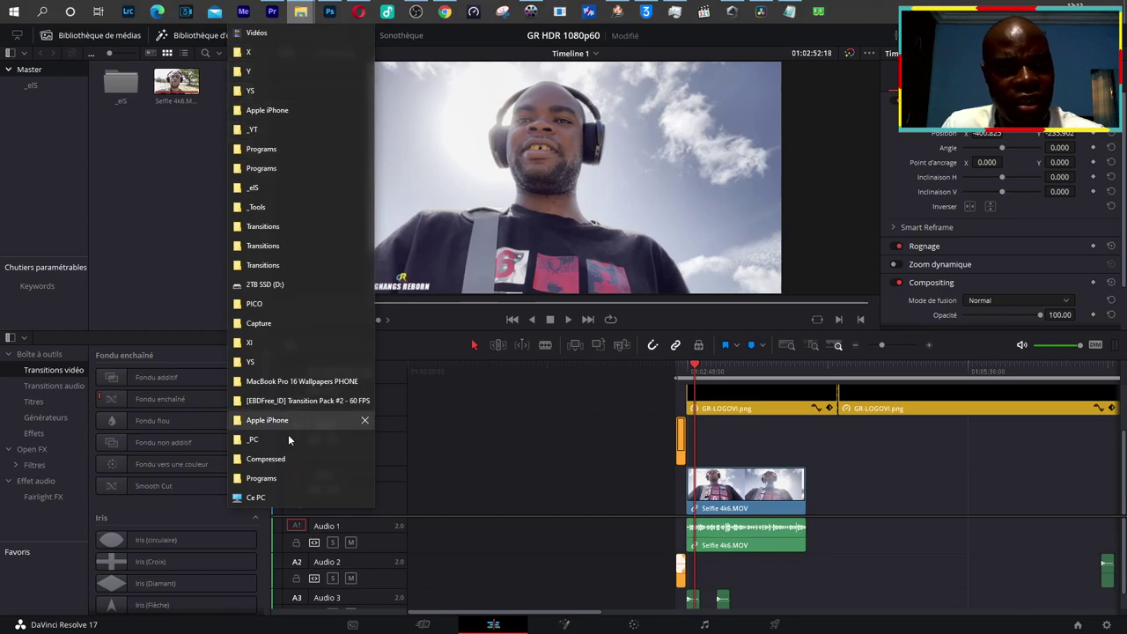
left_click(280, 496)
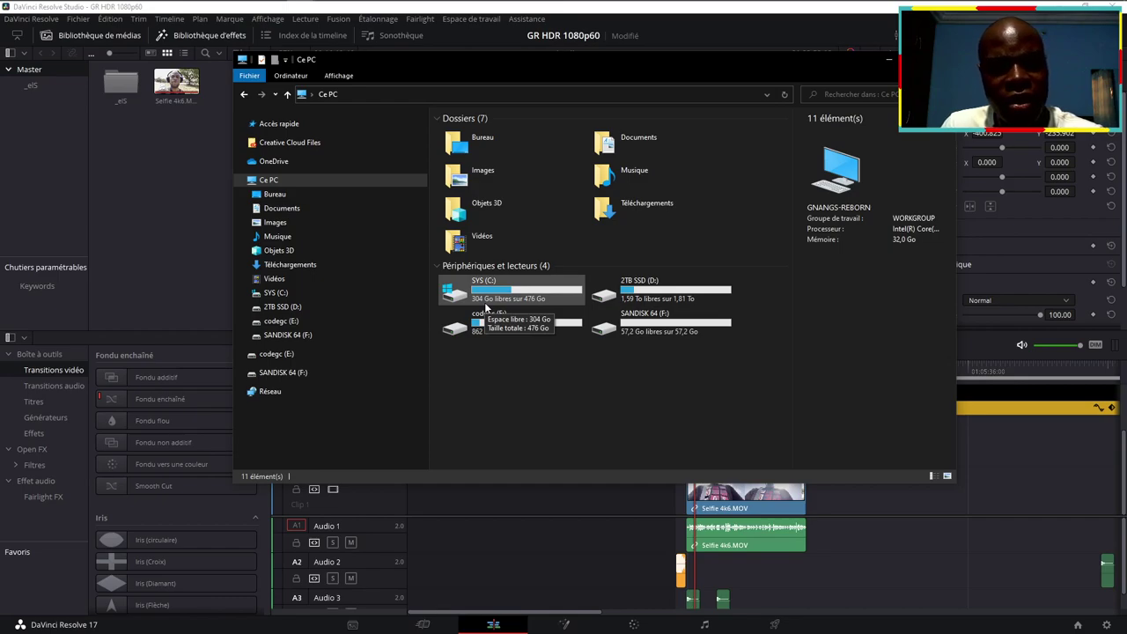
right_click(546, 369)
left_click(581, 417)
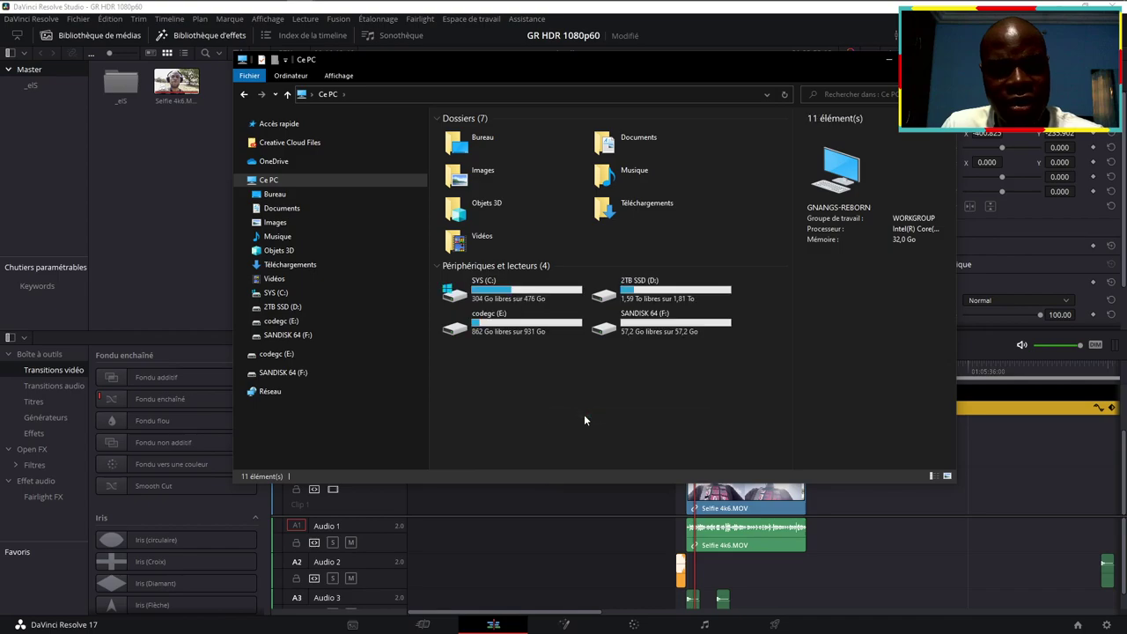
Step: Refresh This PC once more, then return to Resolve and select the Selfie clip on Vidéo 1
right_click(586, 409)
left_click(620, 452)
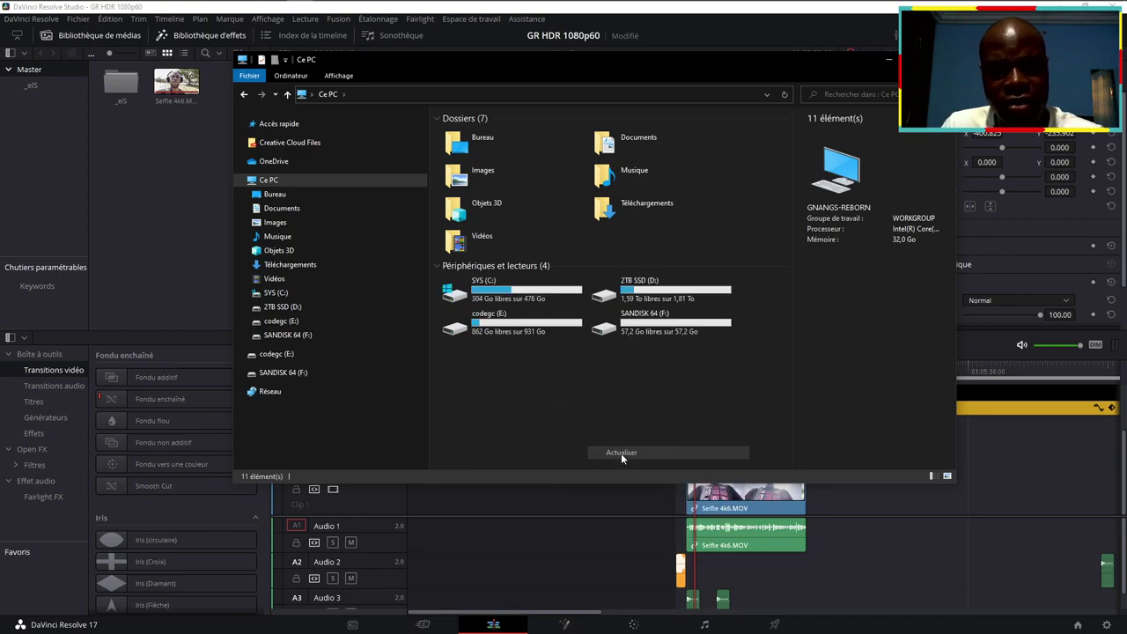
left_click(972, 556)
left_click(737, 484)
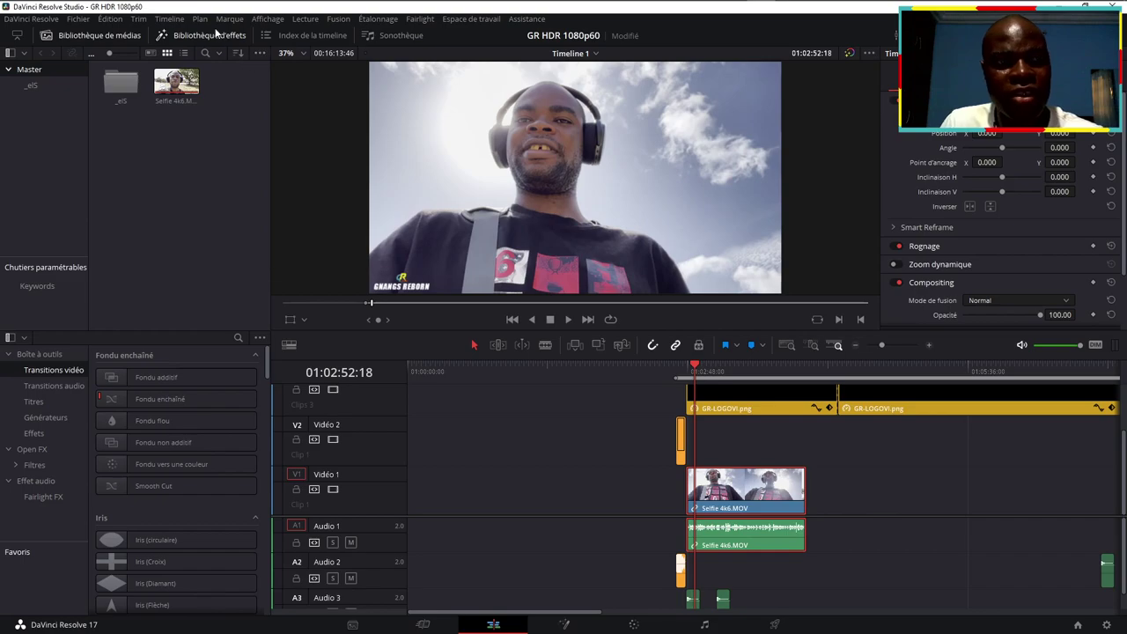
Step: Delete all render cache files with Lecture > Supprimer les rendus > Tout
left_click(279, 21)
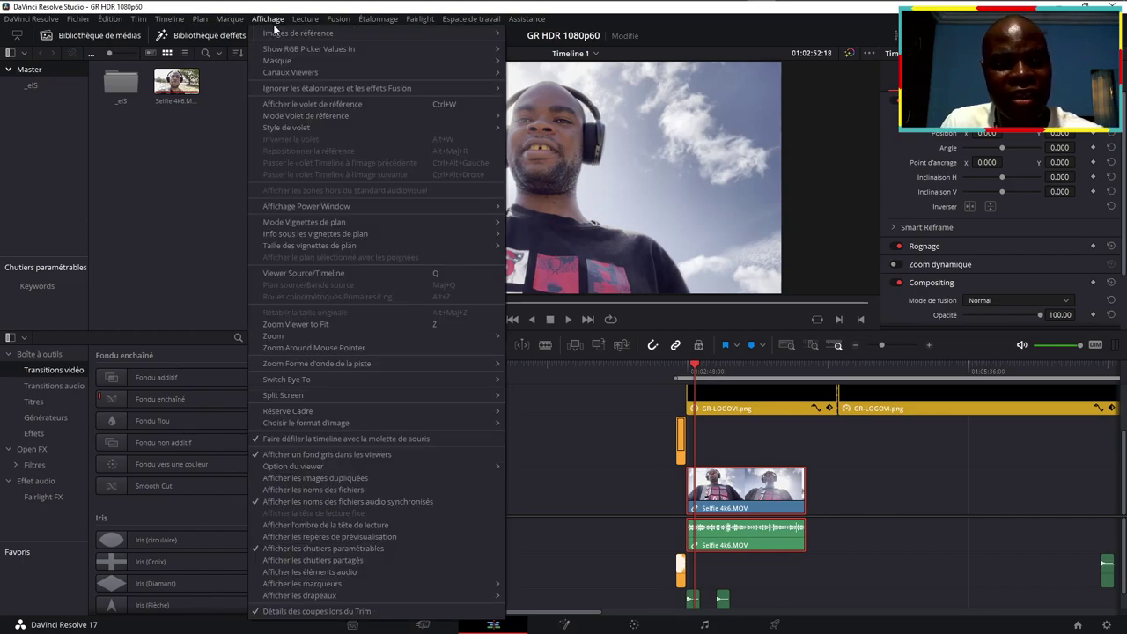
mouse_move(304, 19)
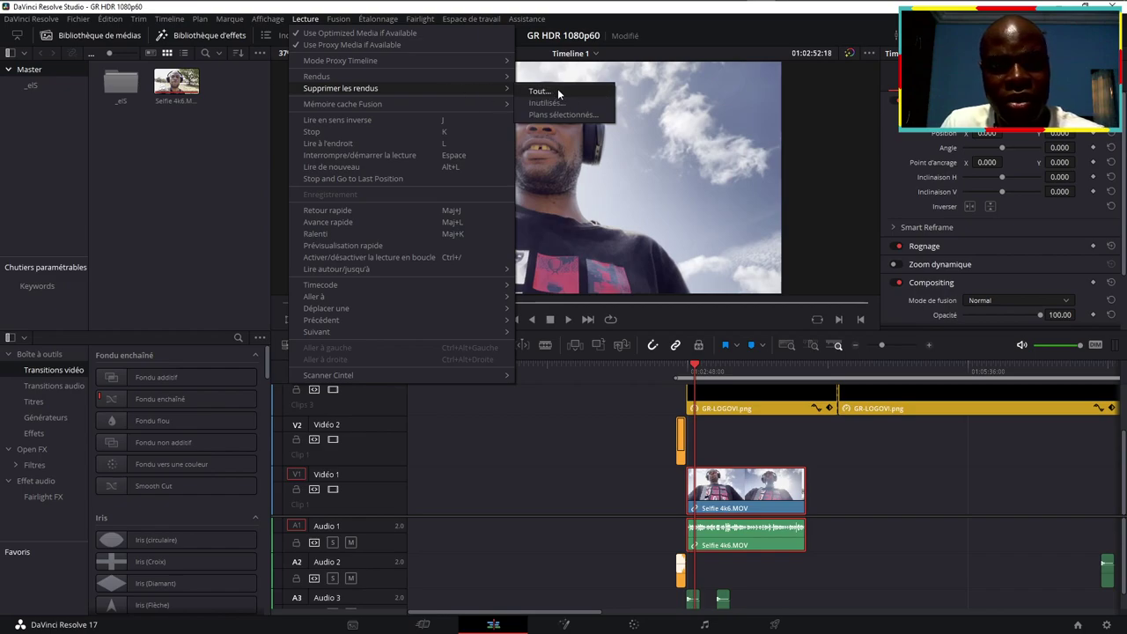
left_click(870, 515)
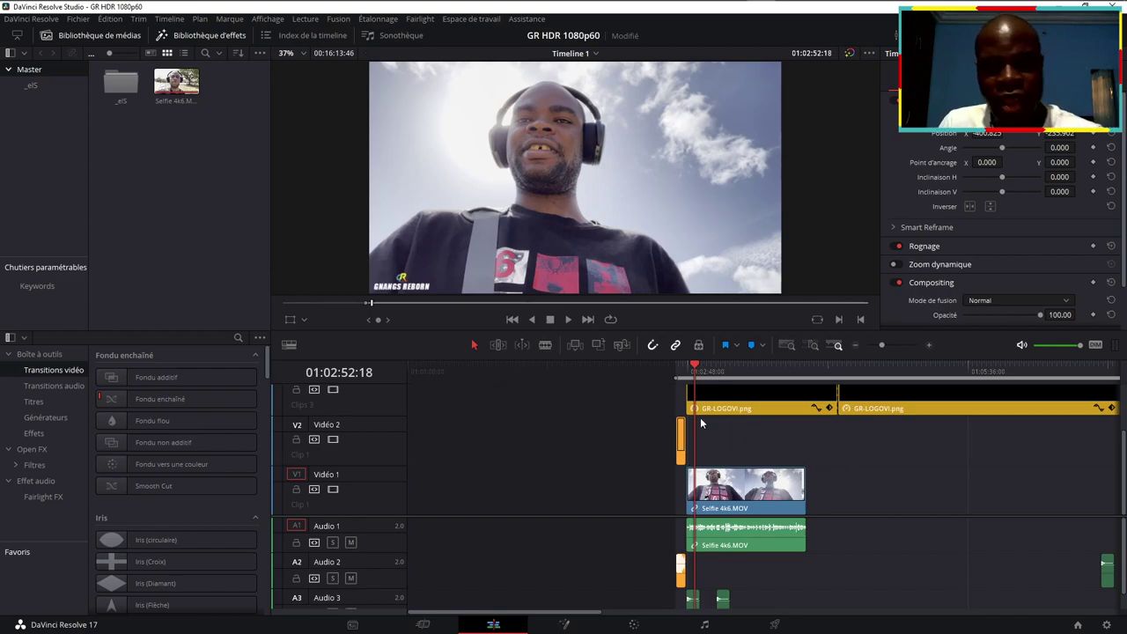
Step: Blade the Selfie 4k6.MOV clip at three points into four pieces, then return to Selection mode
left_click_drag(714, 370, 699, 370)
left_click(755, 493)
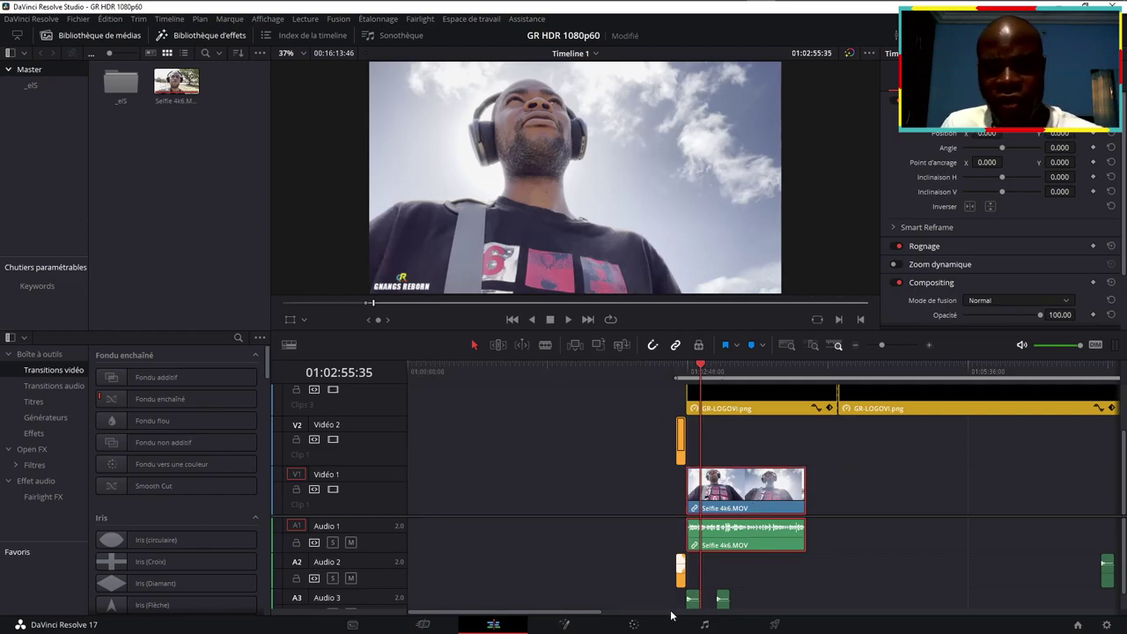
left_click(886, 343)
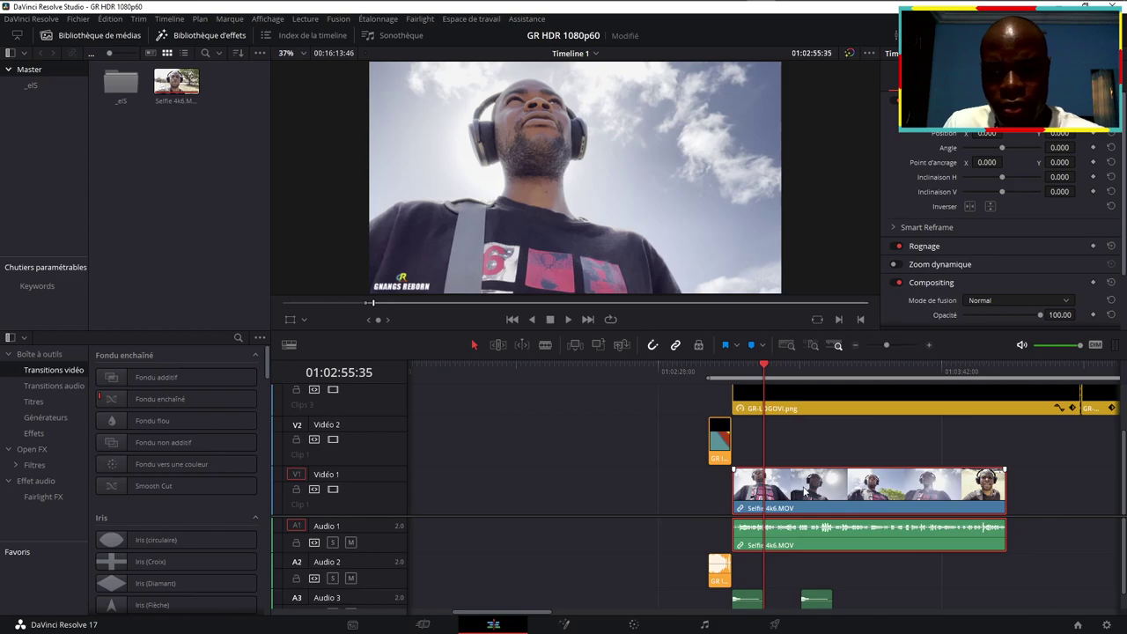
left_click(545, 344)
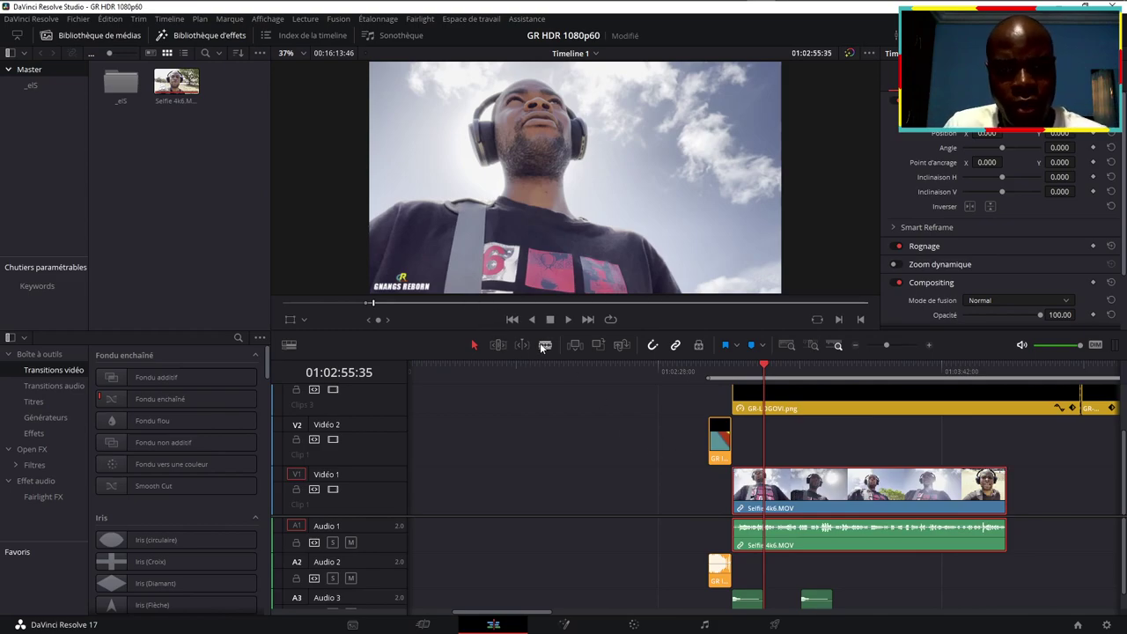
left_click(765, 528)
left_click(801, 493)
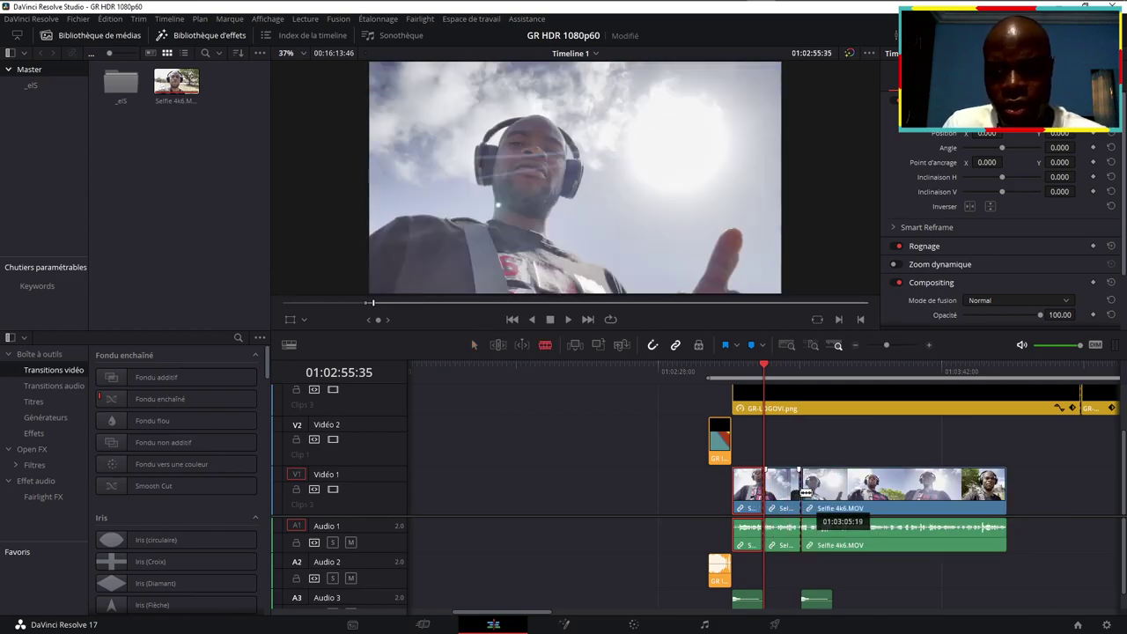
left_click(832, 490)
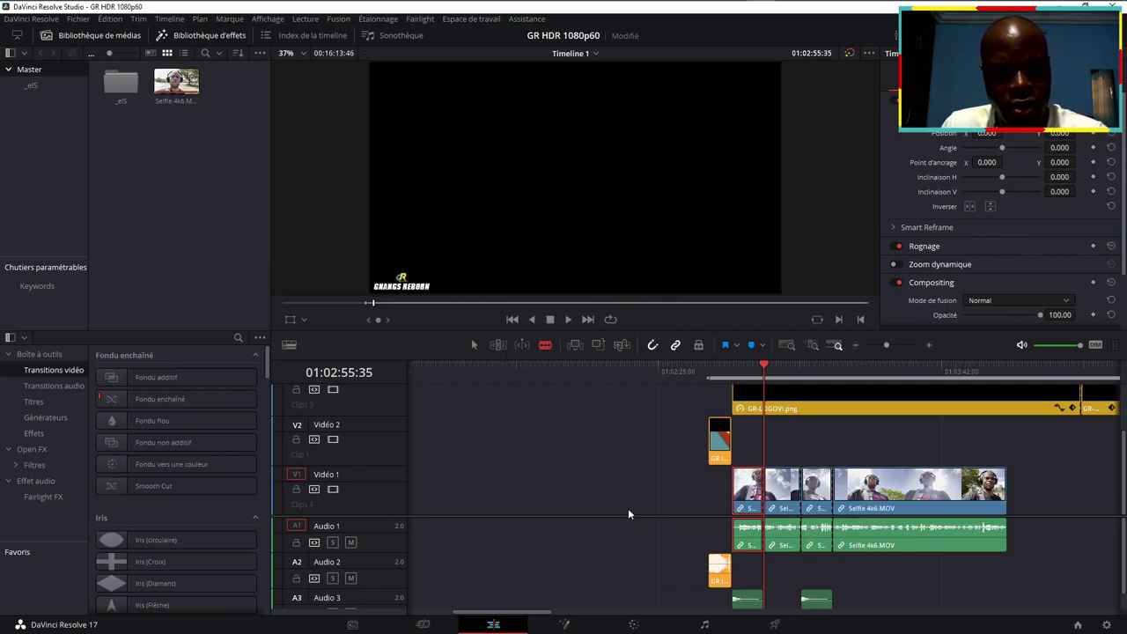
key("a")
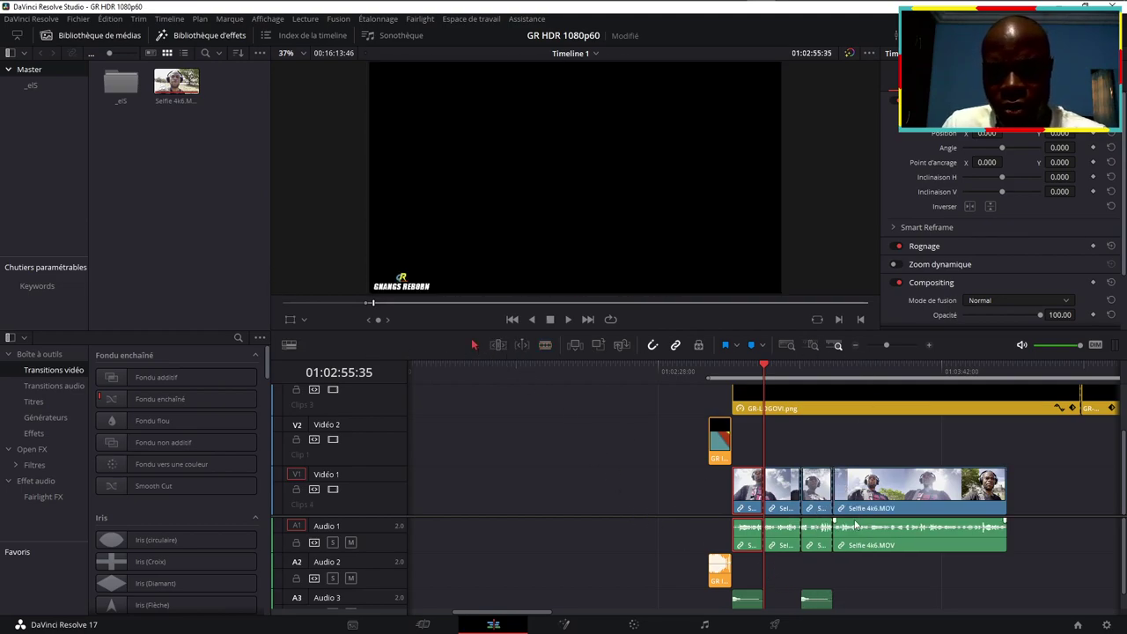
left_click_drag(885, 344, 895, 345)
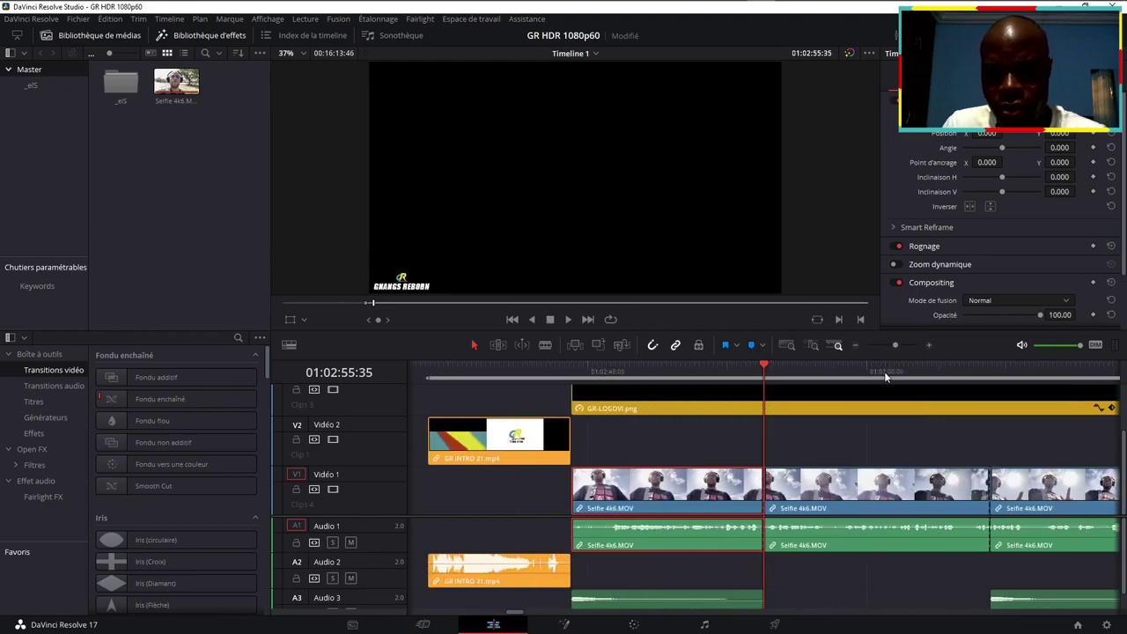
Step: Drop the Camera Shake Fusion transition onto the cut between the selfie clips on Vidéo 1
left_click(832, 493)
left_click(747, 374)
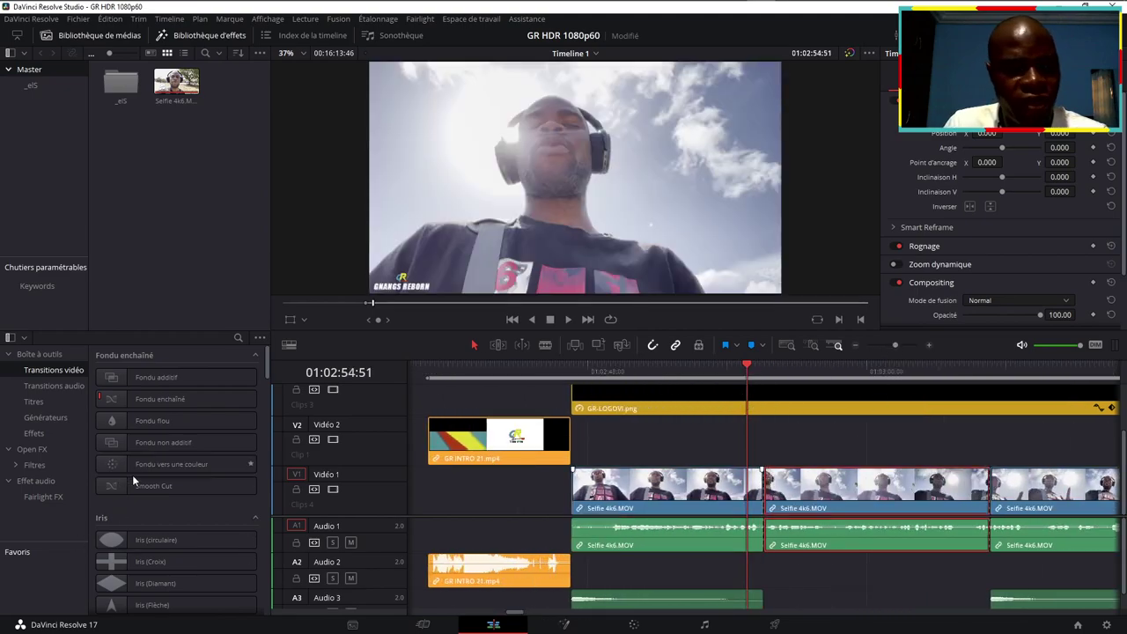
scroll(174, 512, "down", 5)
scroll(173, 512, "down", 4)
scroll(173, 512, "down", 5)
scroll(176, 507, "down", 3)
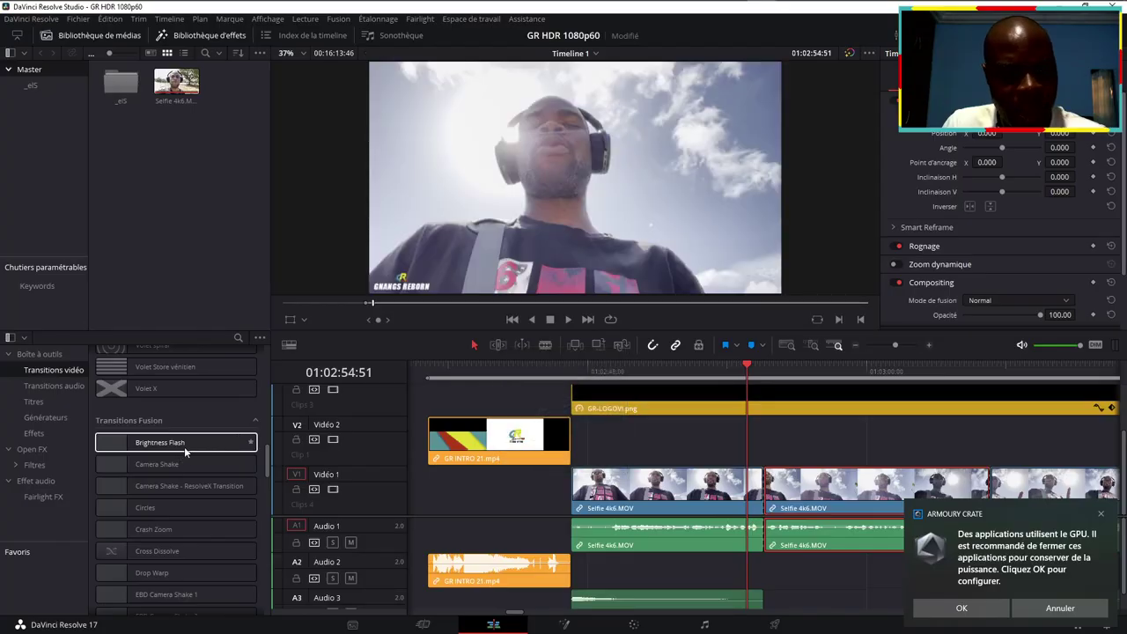
left_click(1097, 515)
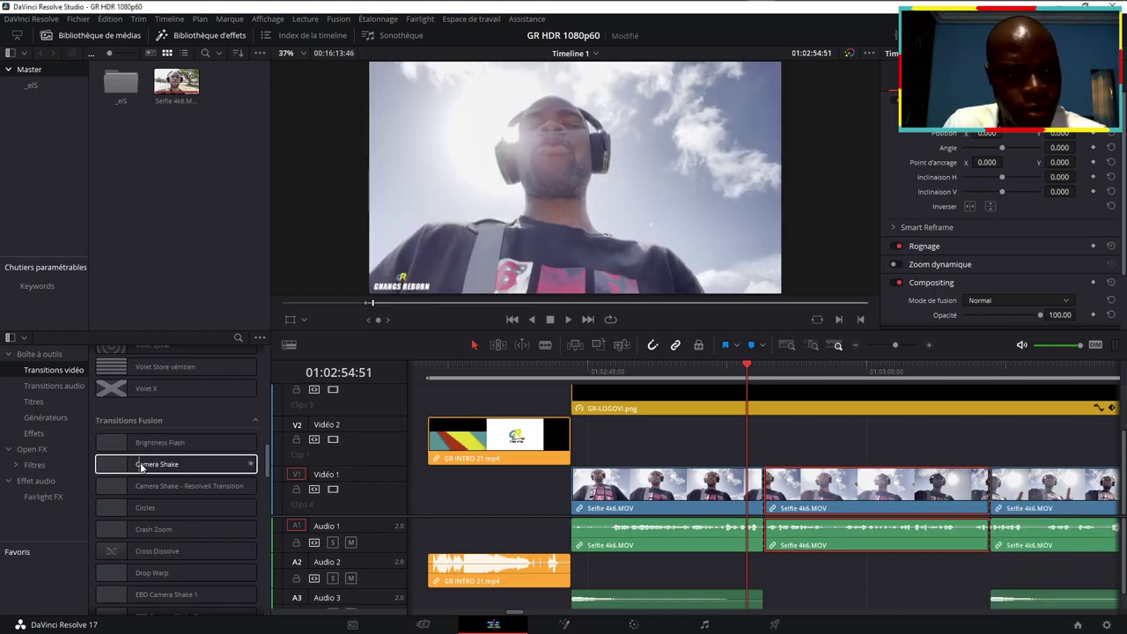
left_click_drag(152, 469, 786, 494)
Step: Play the Camera Shake transition twice, then select it to show Shake Speed 0.874 and Strength 1.0
key("space")
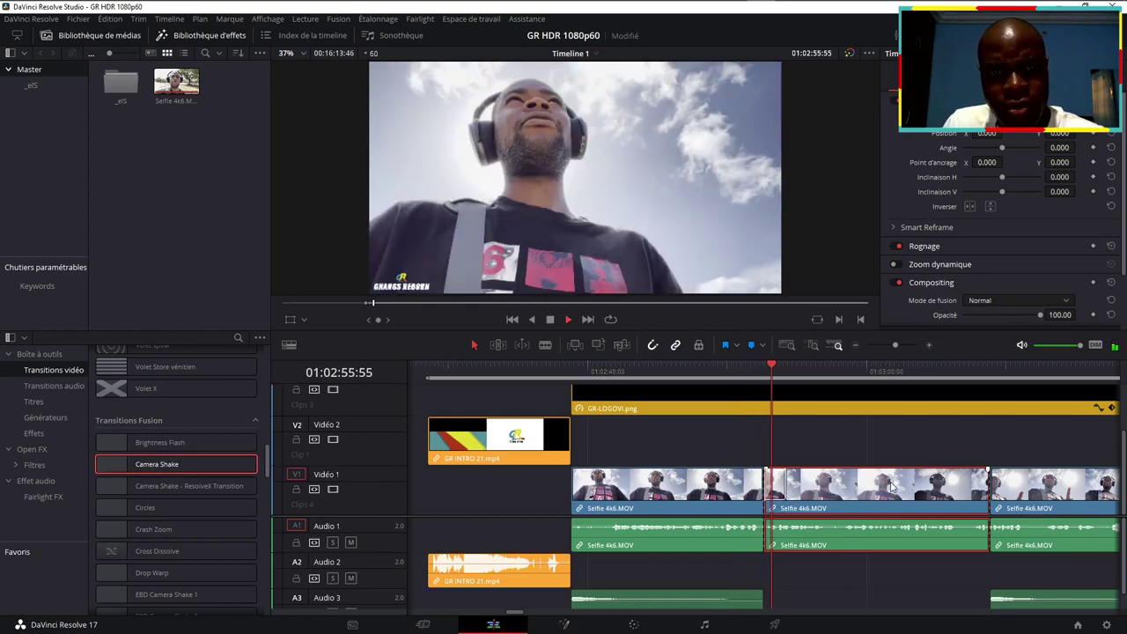
key("space")
key("alt+slash")
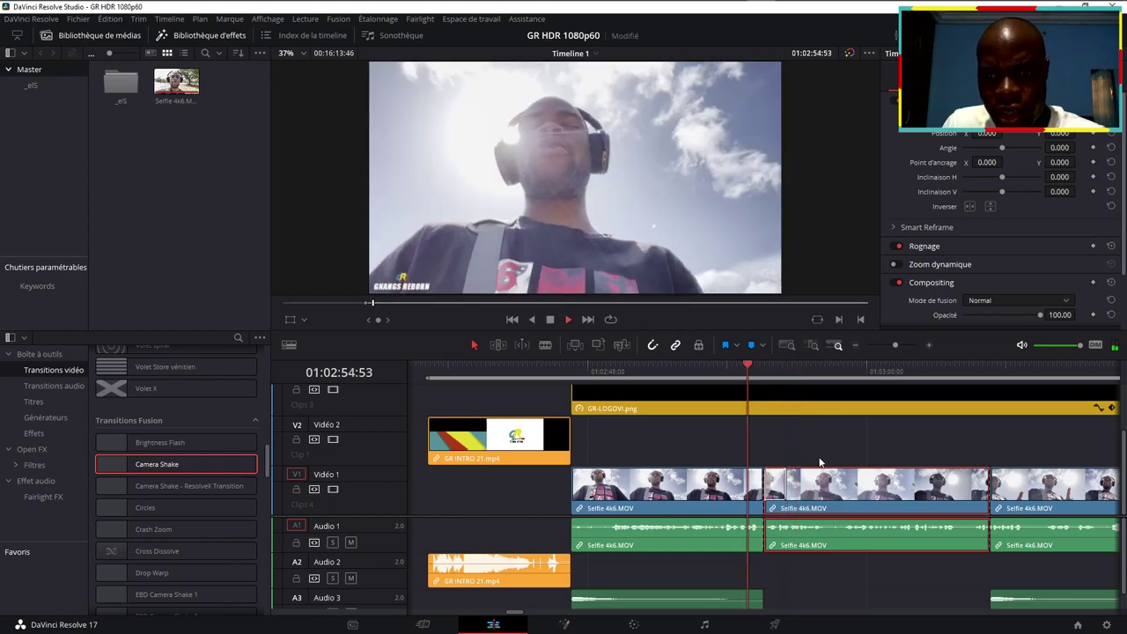
key("space")
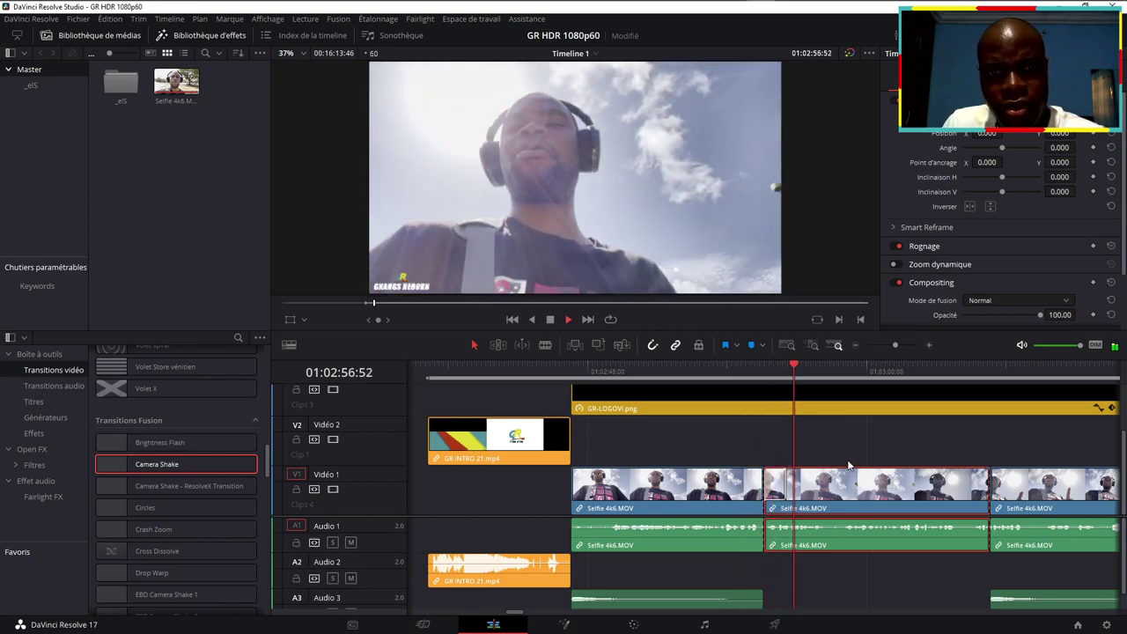
key("space")
left_click(779, 487)
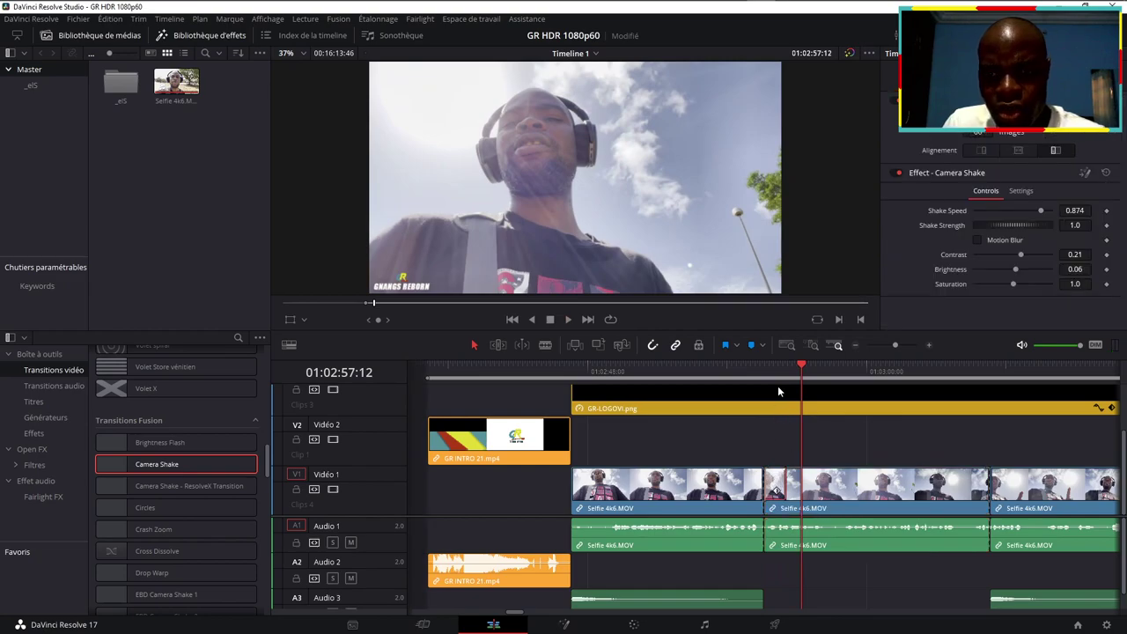
Step: Replay the transition, then turn on Fusion render caching for the Selfie clip
key("alt+slash")
key("space")
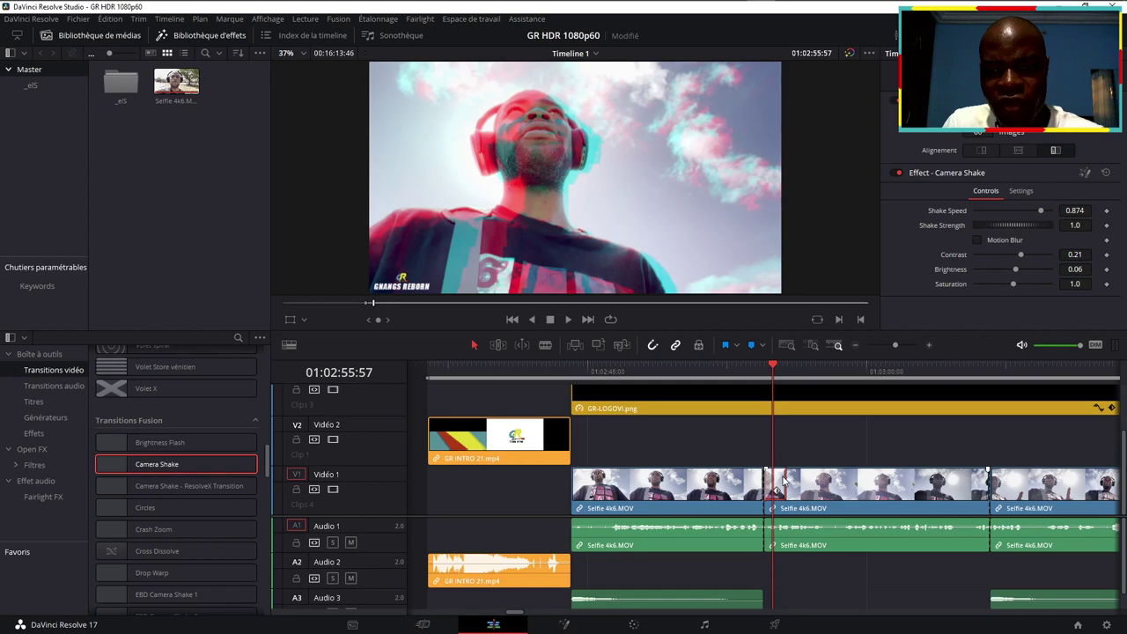
right_click(808, 482)
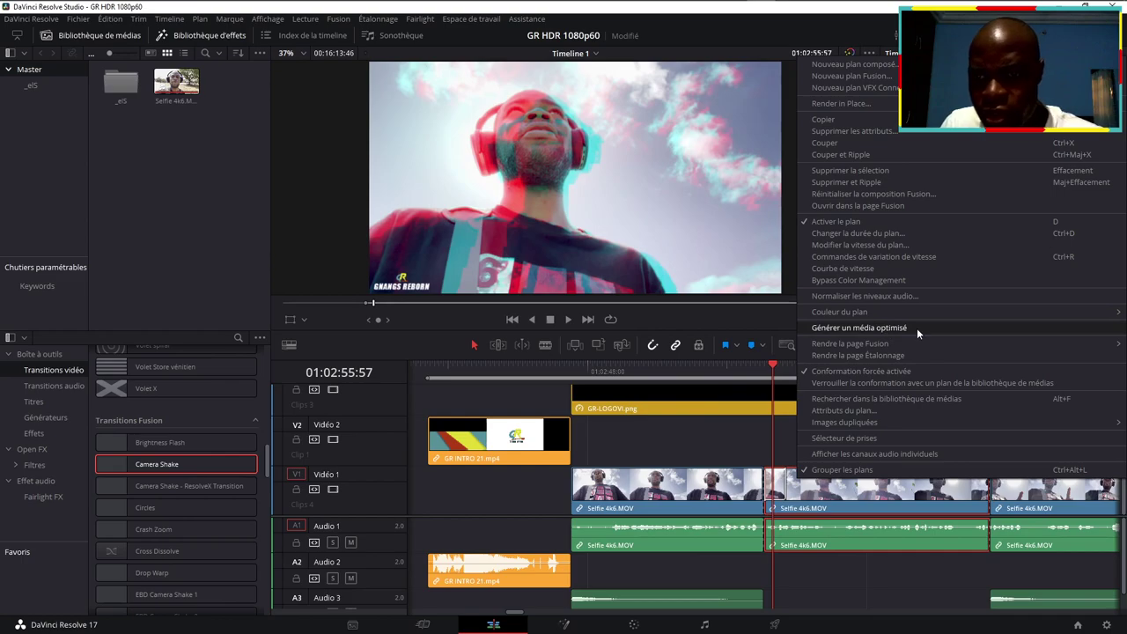
mouse_move(861, 344)
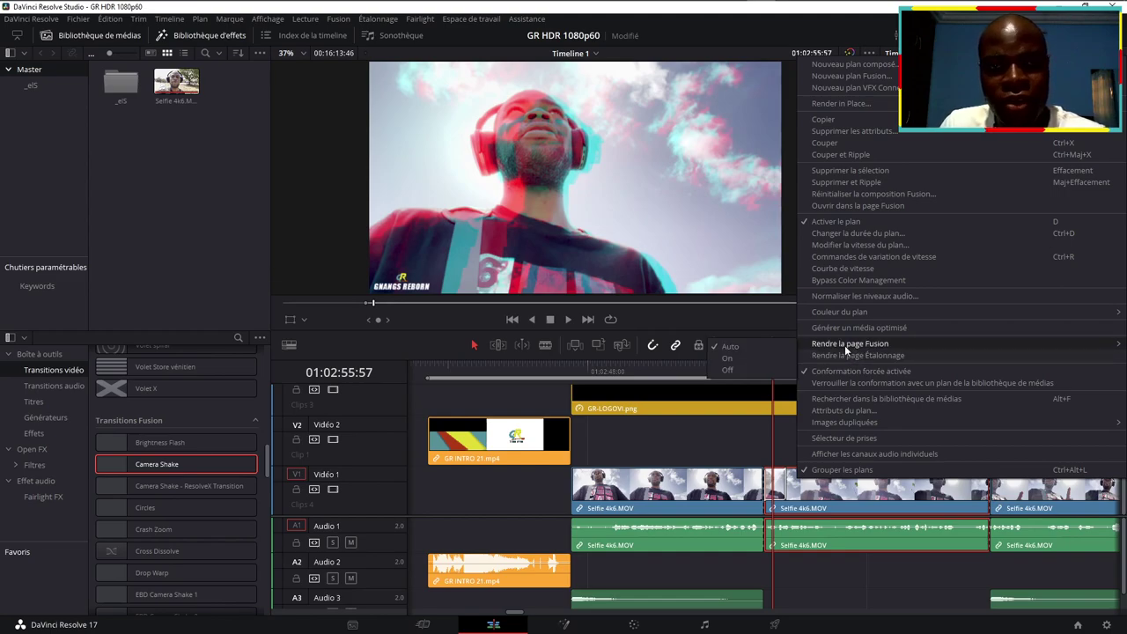
left_click(738, 360)
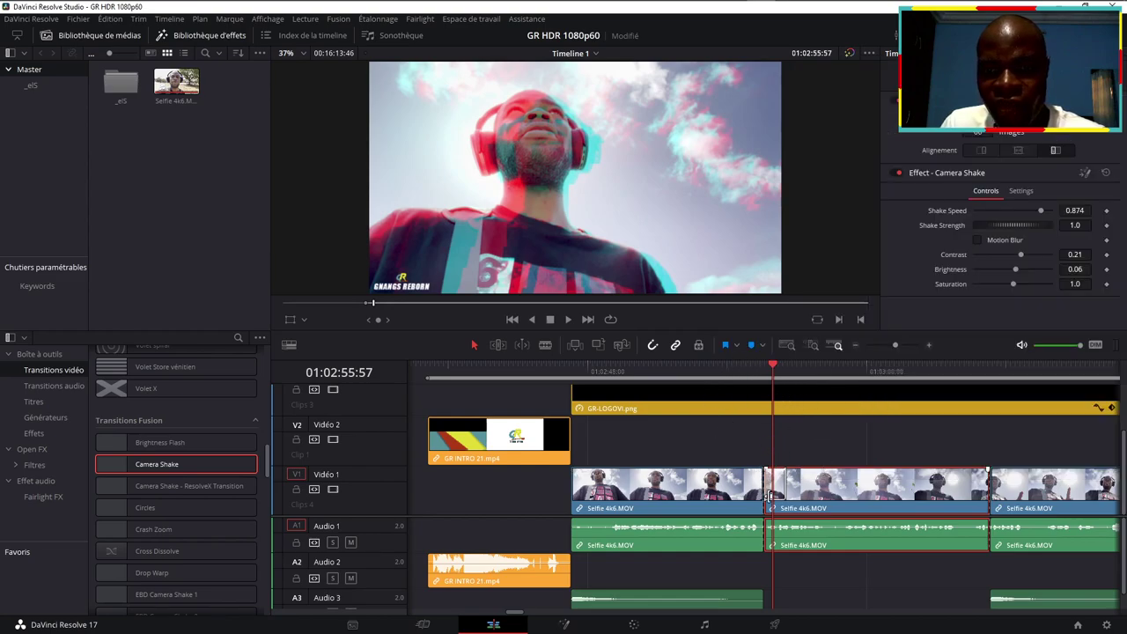
Step: Play the Camera Shake section repeatedly to check the shake, stopping at 01:02:54:57
left_click(747, 367)
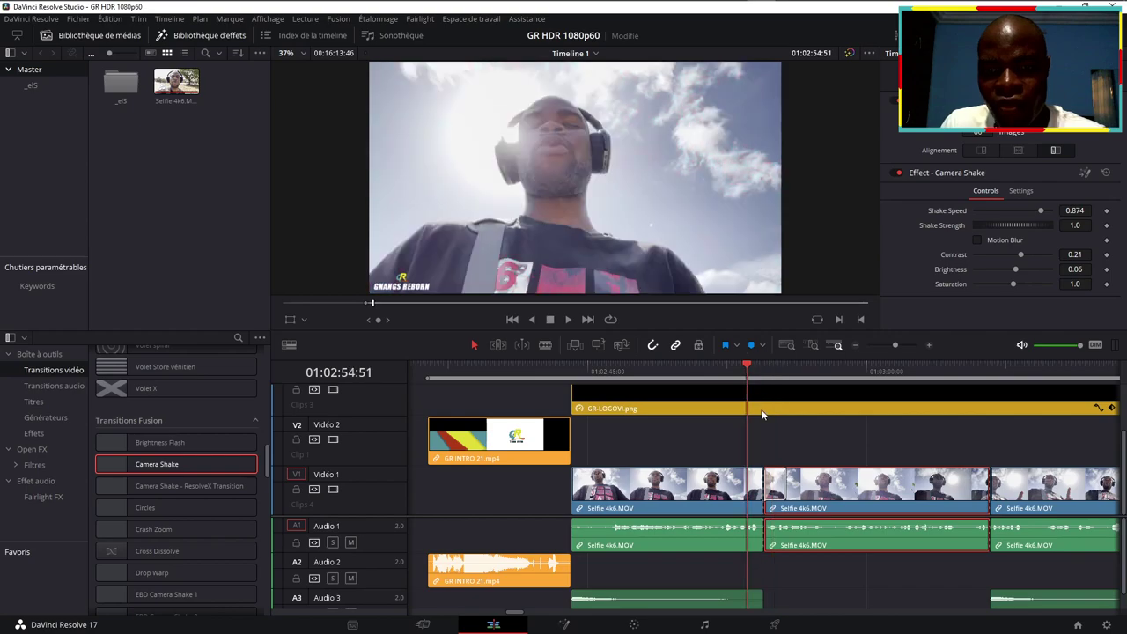
key("space")
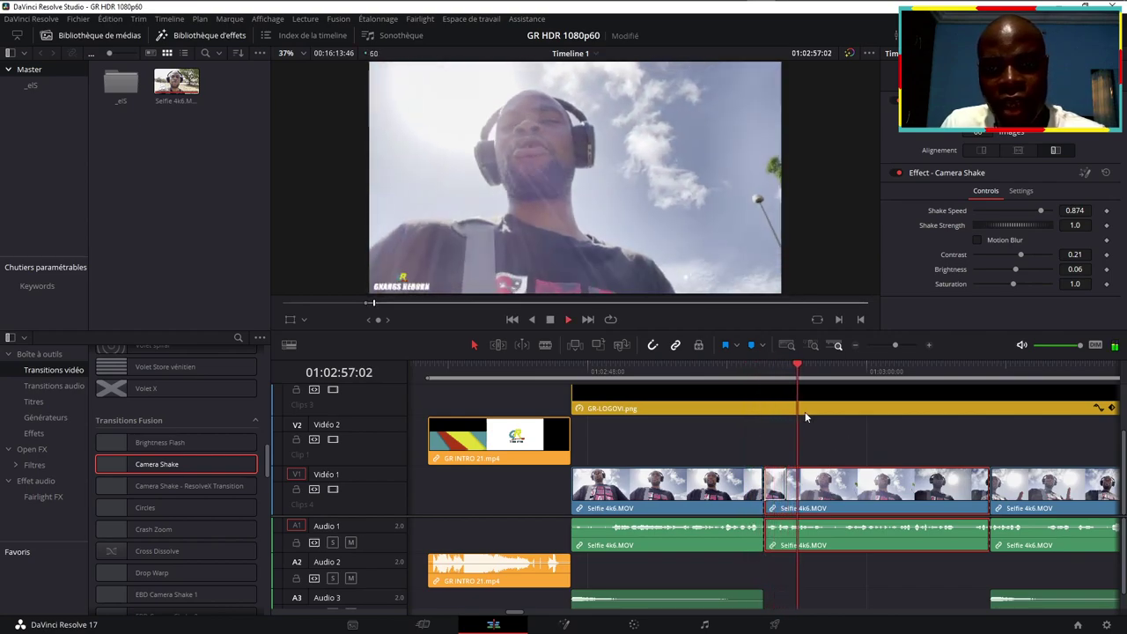
key("space")
left_click(749, 370)
key("space")
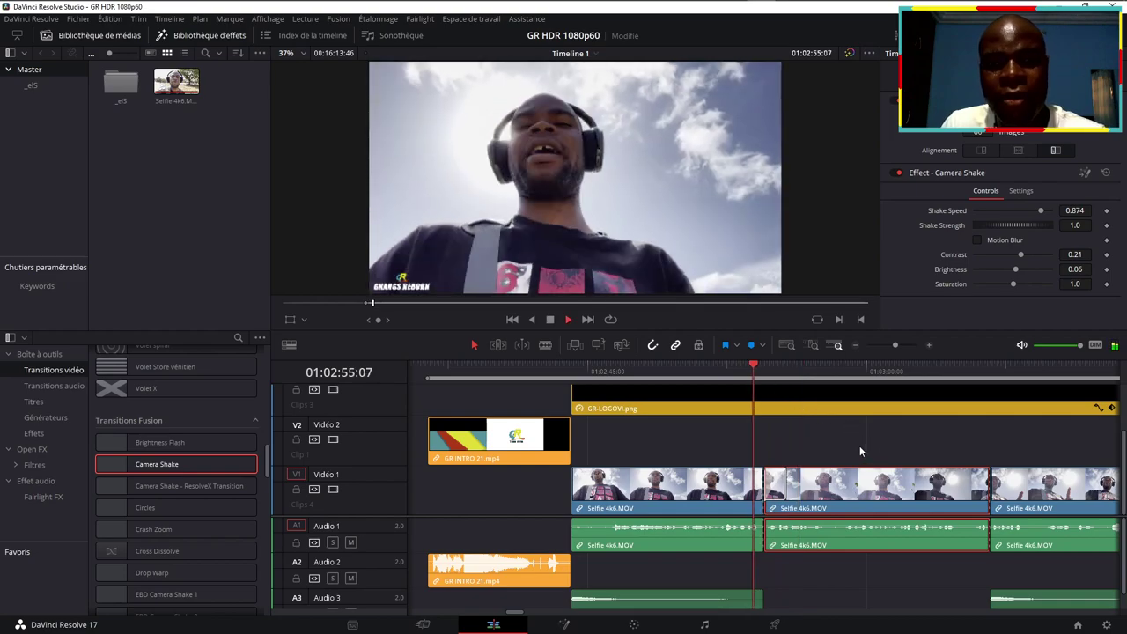
key("space")
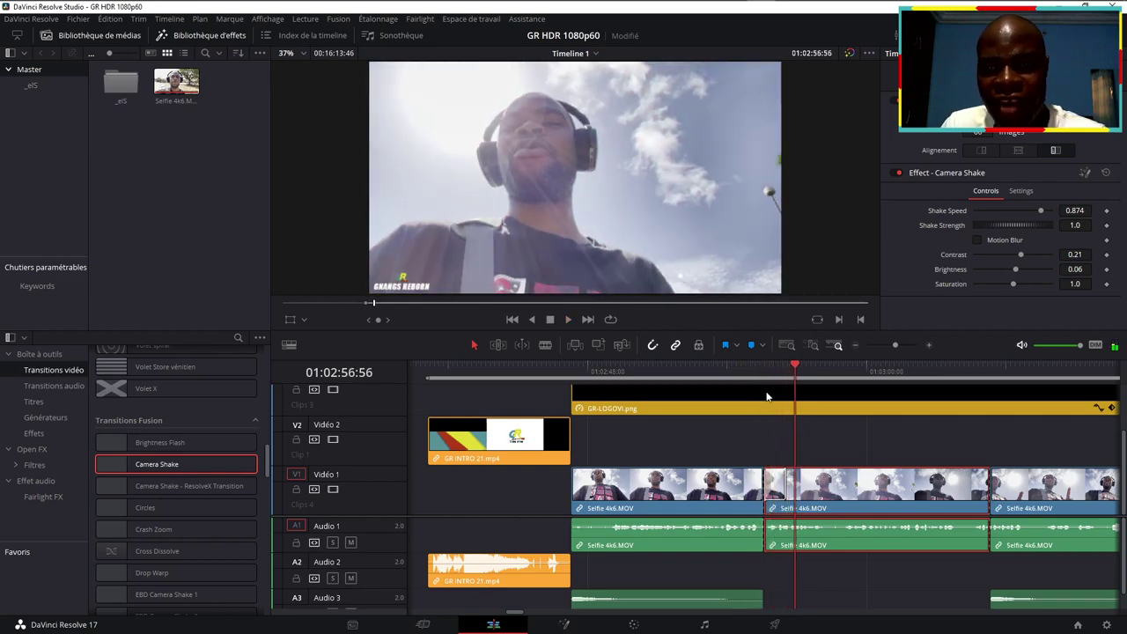
left_click(741, 373)
key("space")
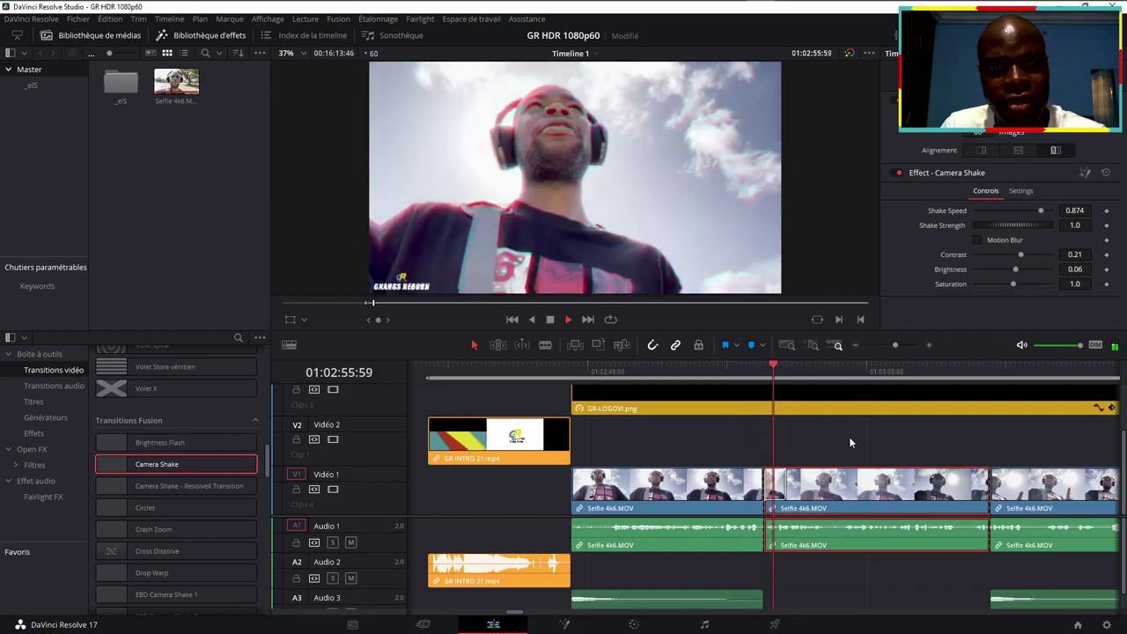
key("Up")
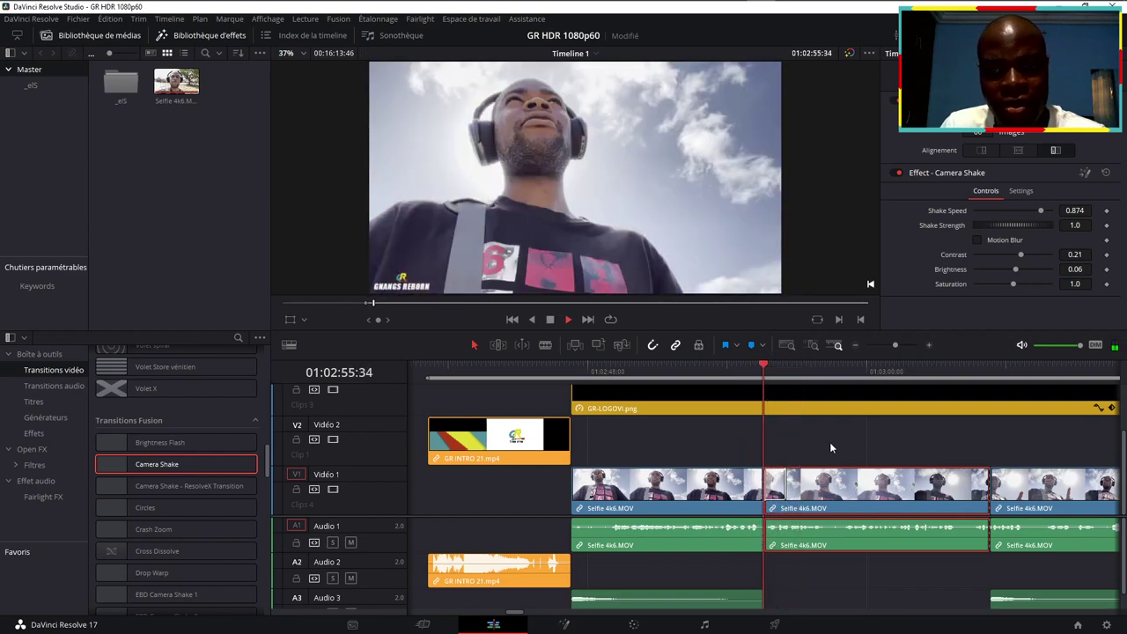
left_click_drag(762, 374, 752, 375)
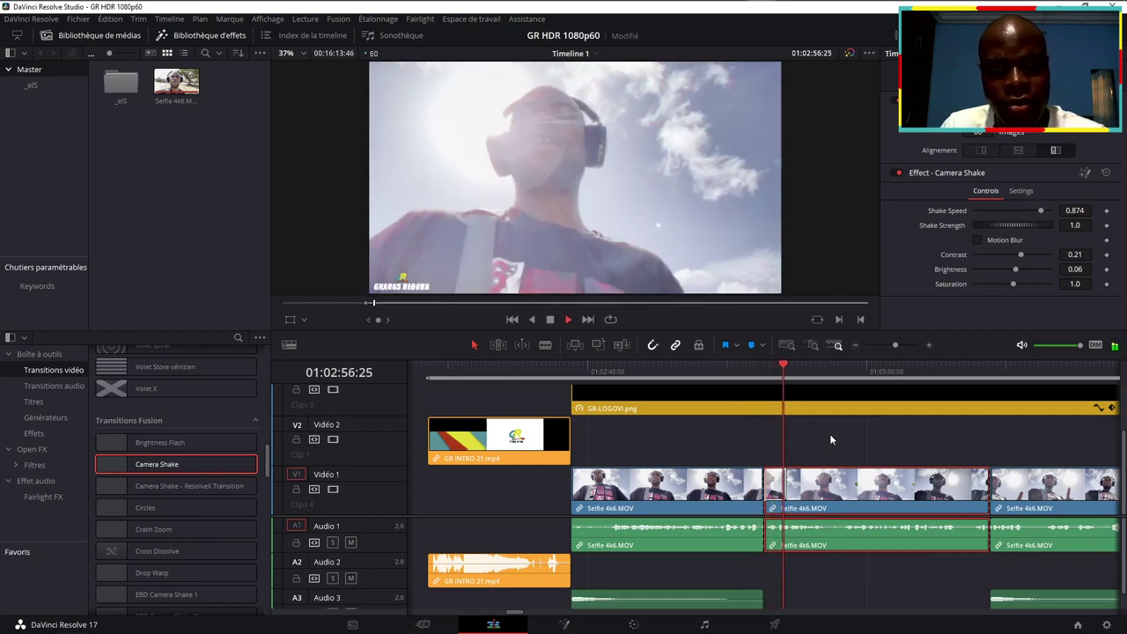
key("space")
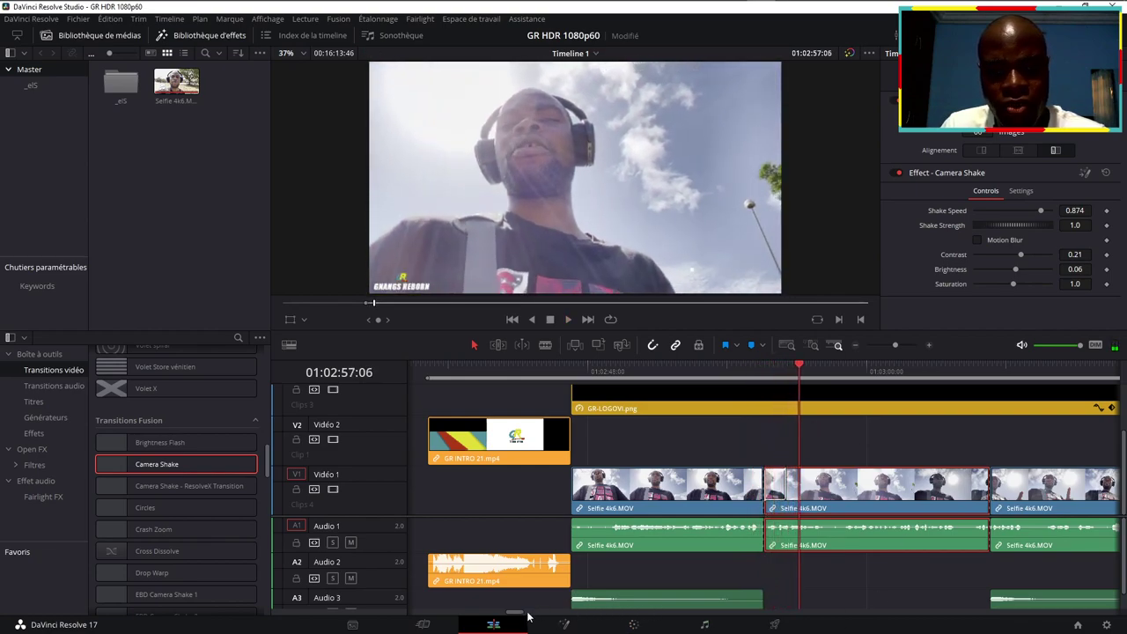
left_click_drag(520, 613, 528, 613)
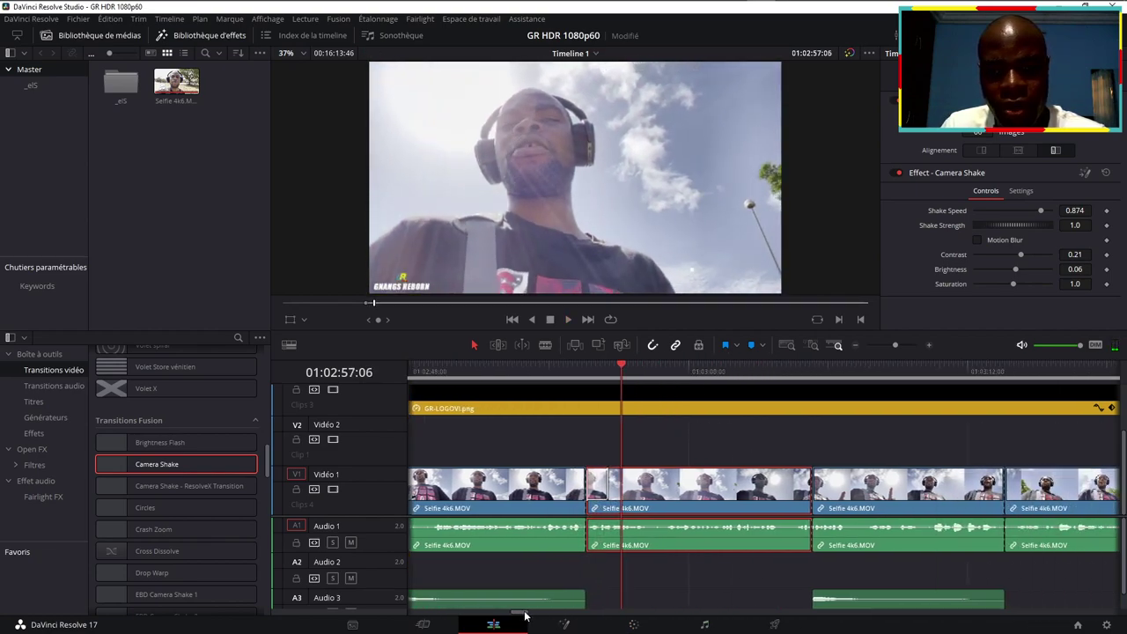
Step: Place the Crash Zoom Fusion transition between the selfie clips on Vidéo 1 and play it
left_click(702, 508)
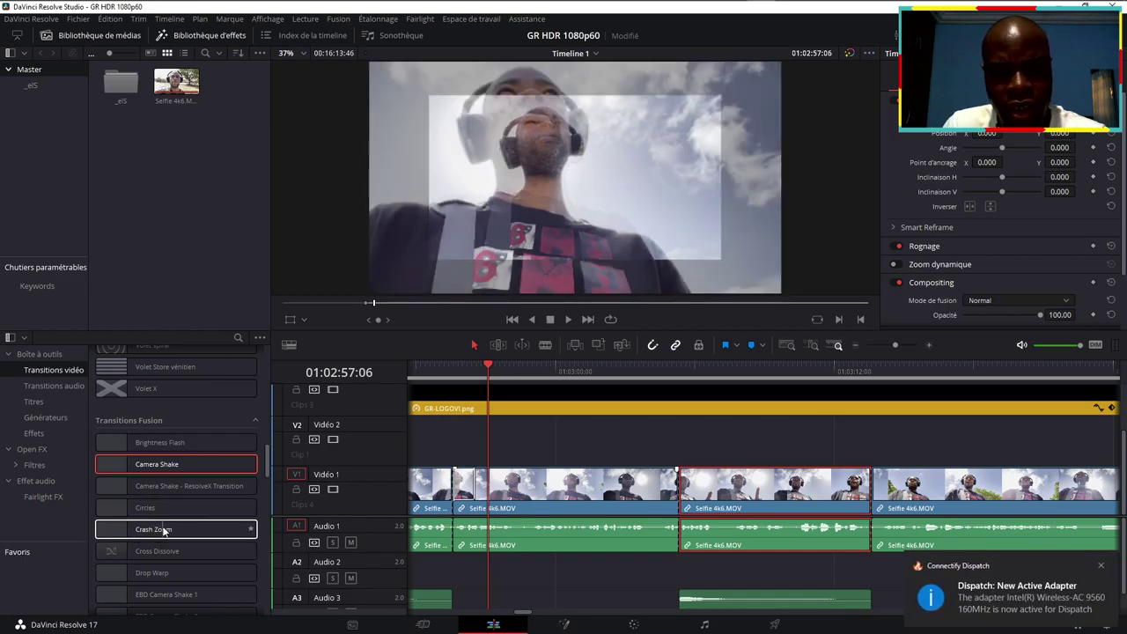
left_click_drag(162, 529, 687, 488)
left_click(664, 389)
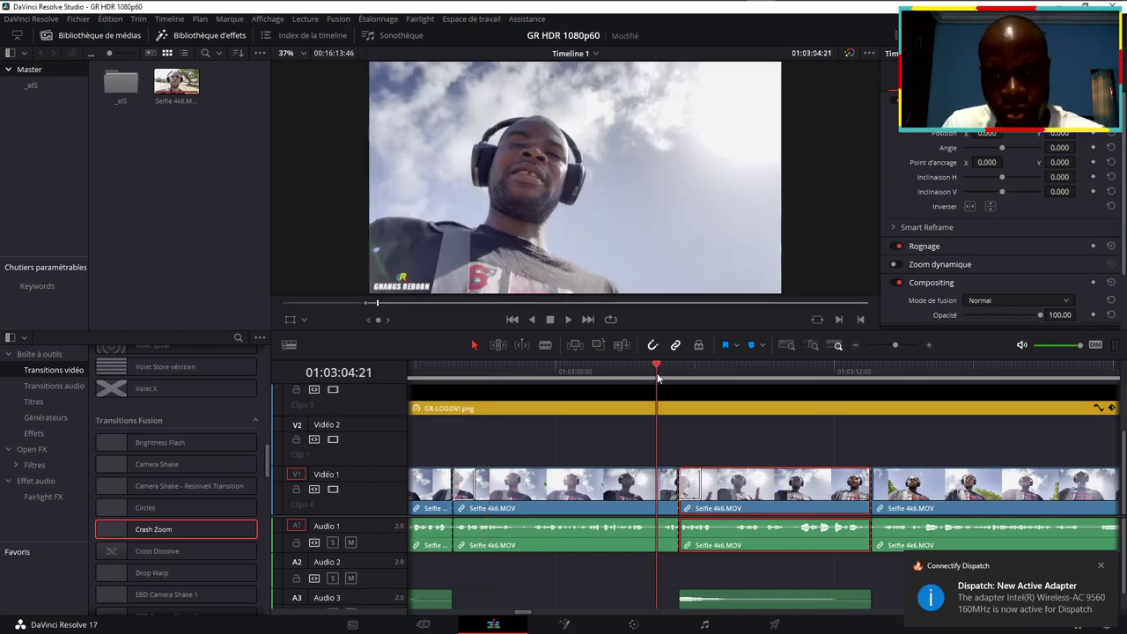
key("space")
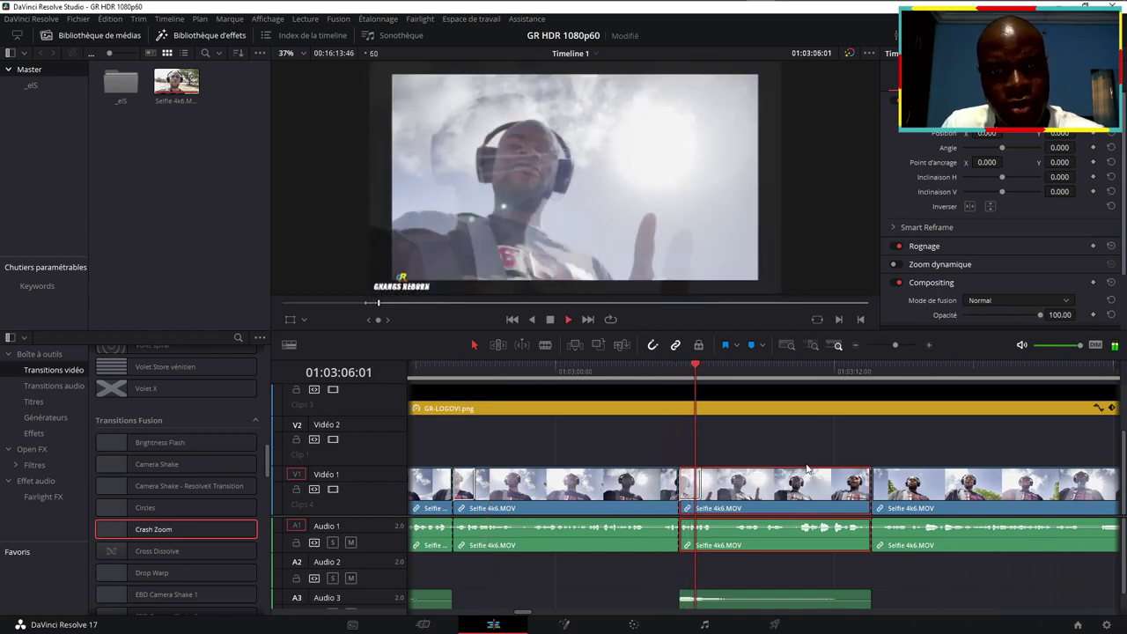
left_click(662, 376)
key("space")
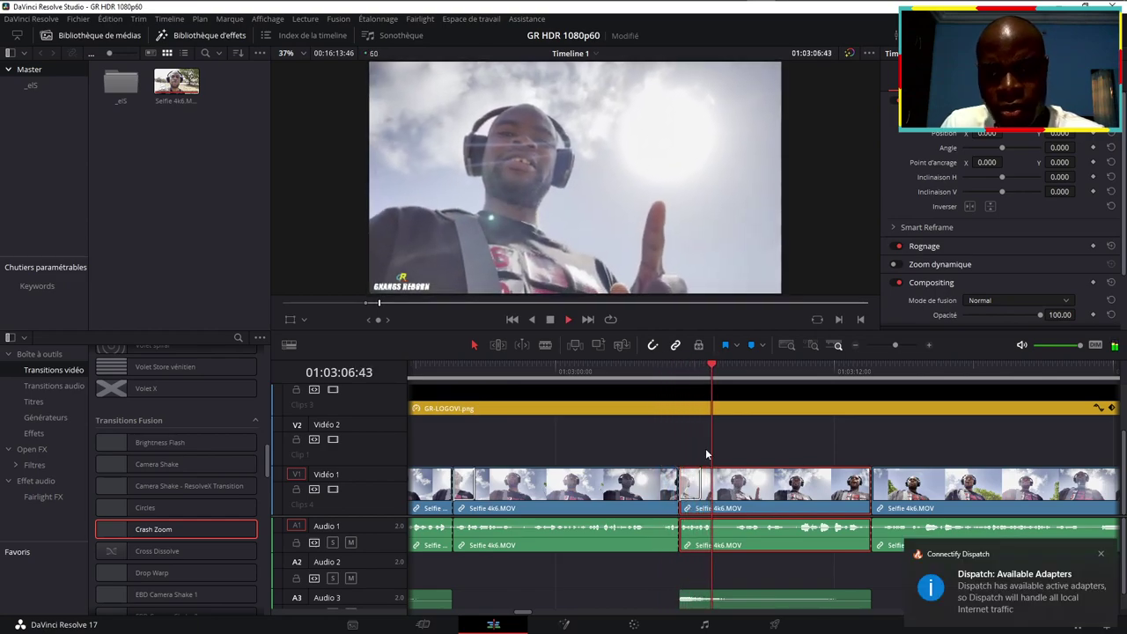
key("space")
Step: Replay the Crash Zoom transition several times to review how it looks
right_click(729, 492)
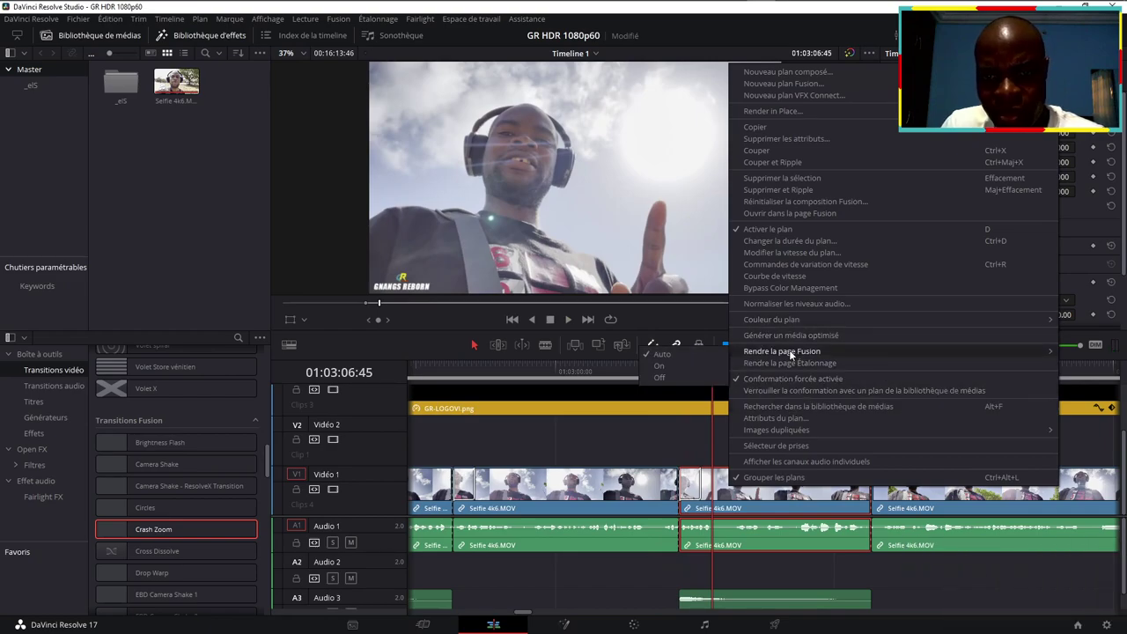
left_click(704, 424)
key("slash")
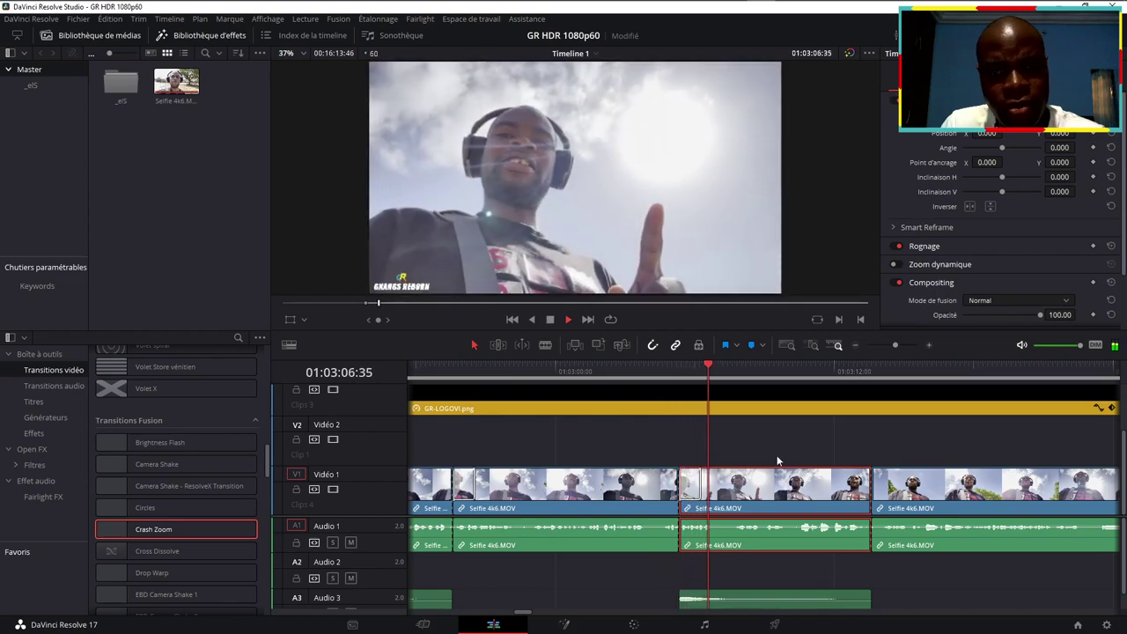
left_click(665, 379)
key("space")
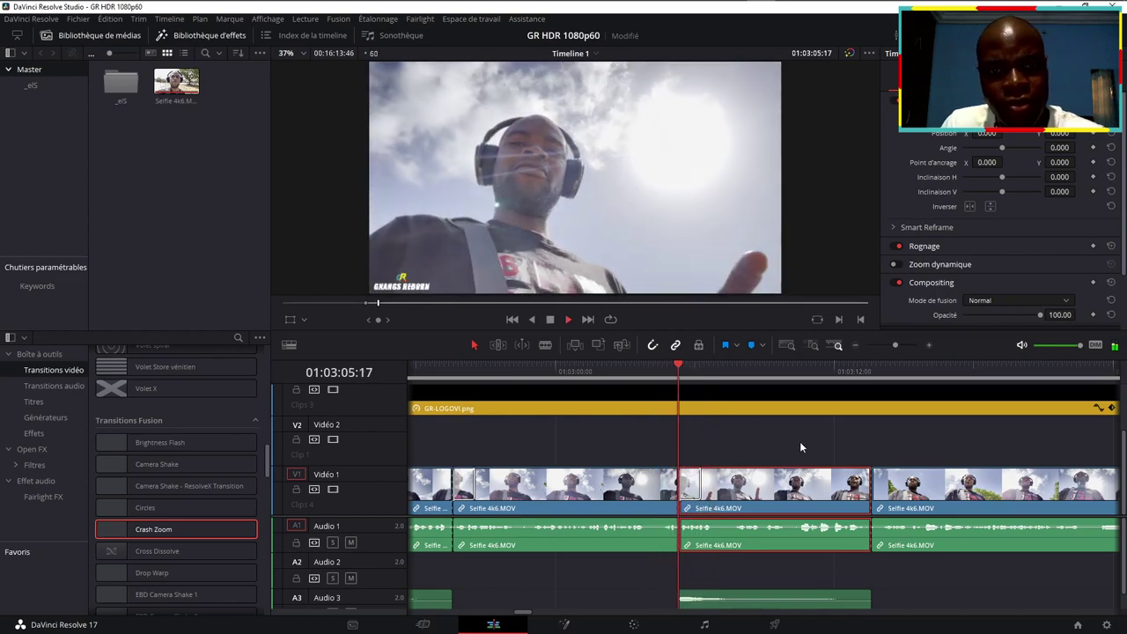
key("space")
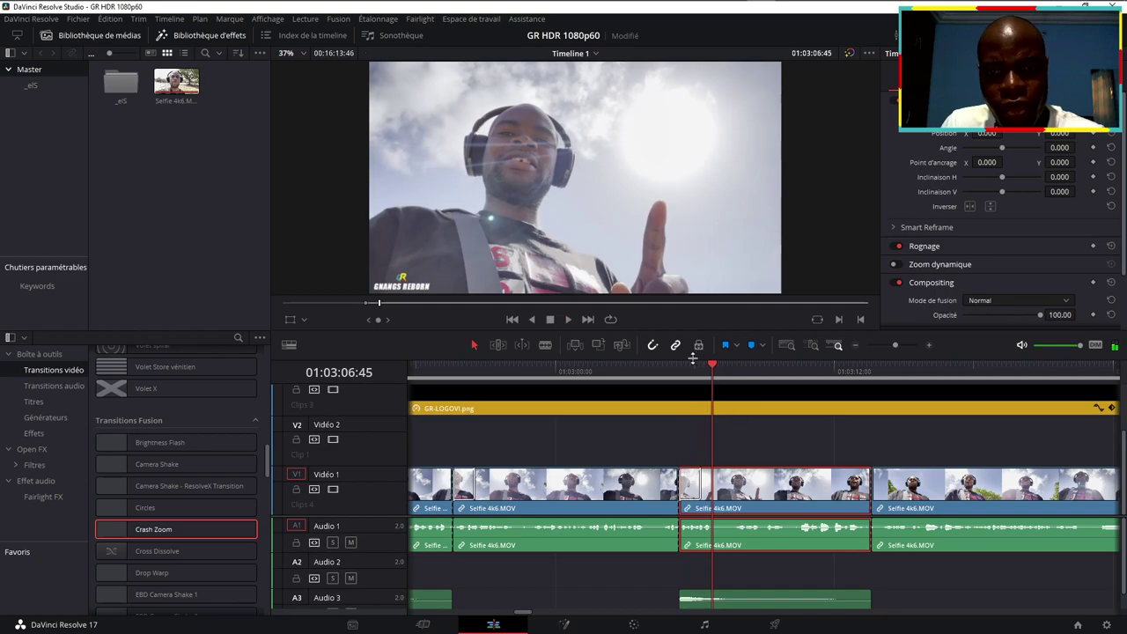
left_click(666, 380)
key("space")
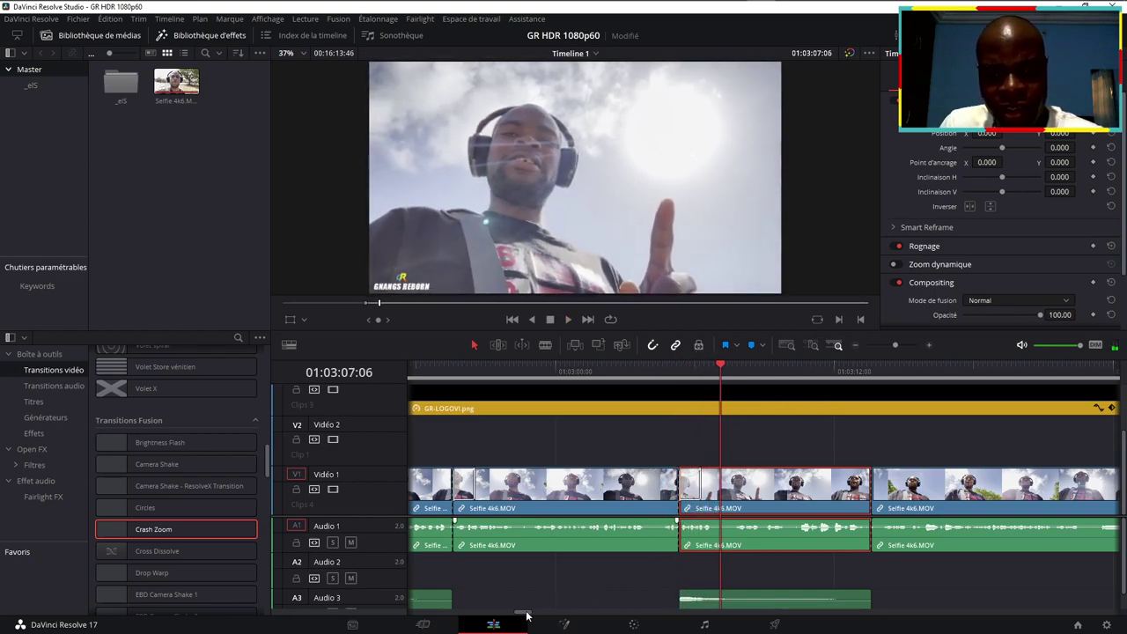
left_click_drag(527, 616, 529, 618)
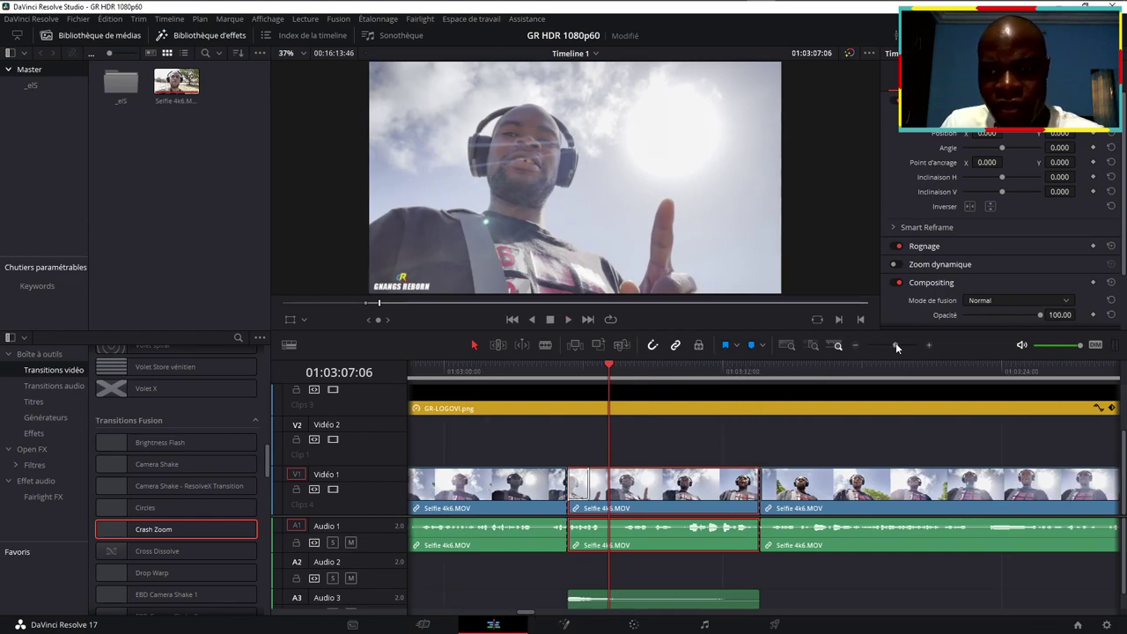
Step: Zoom the timeline out, select the long selfie clip and go to the Deliver page
left_click_drag(895, 346, 889, 346)
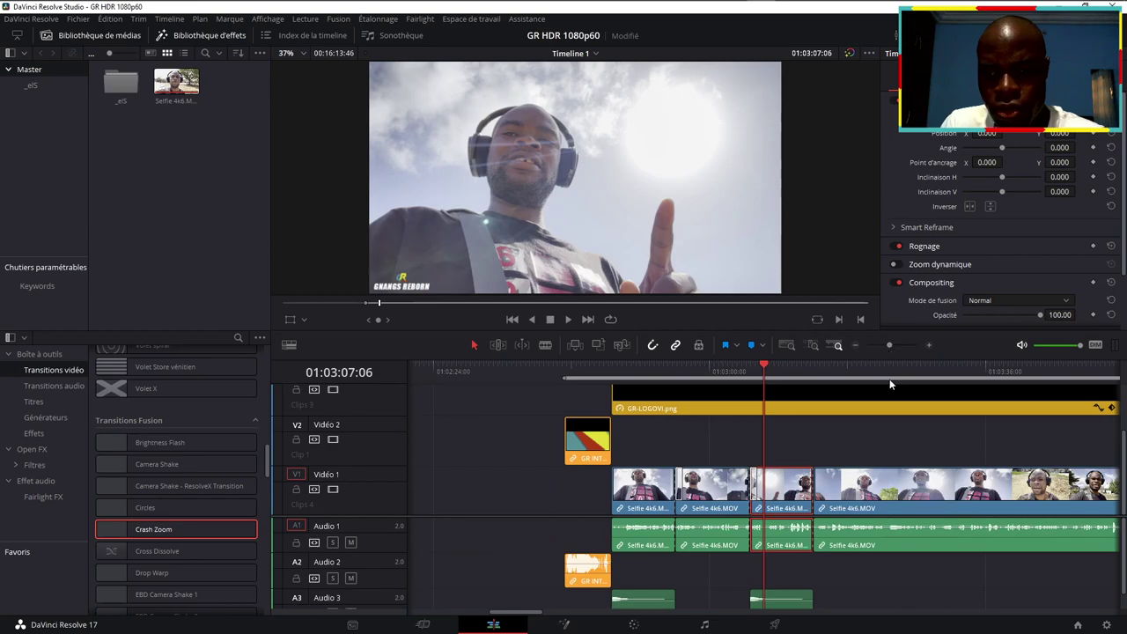
left_click(892, 478)
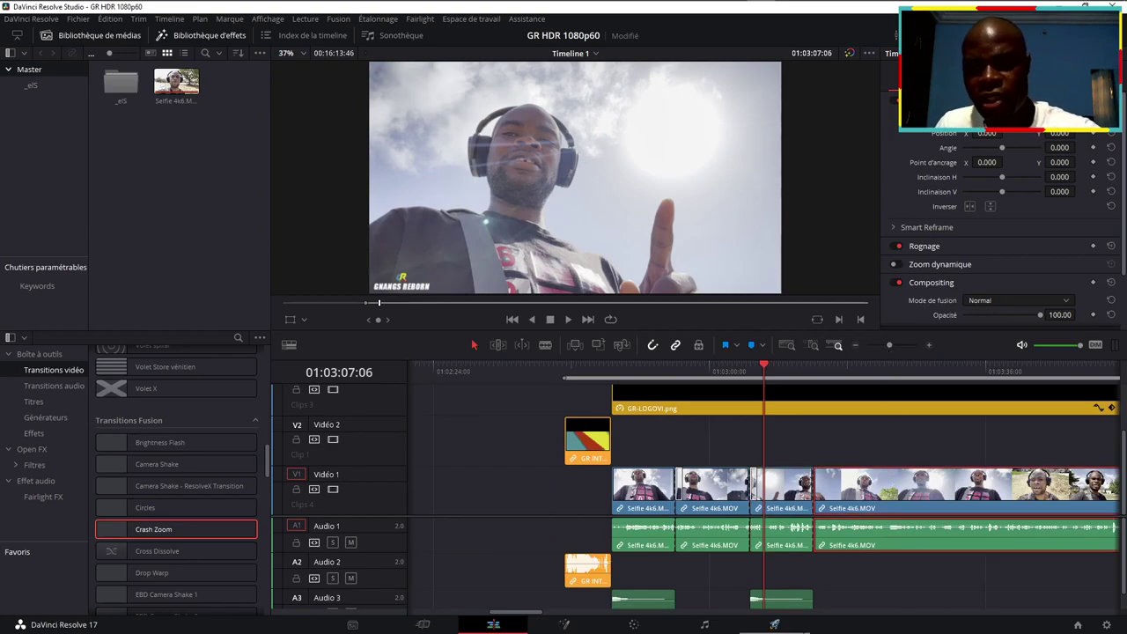
left_click(774, 624)
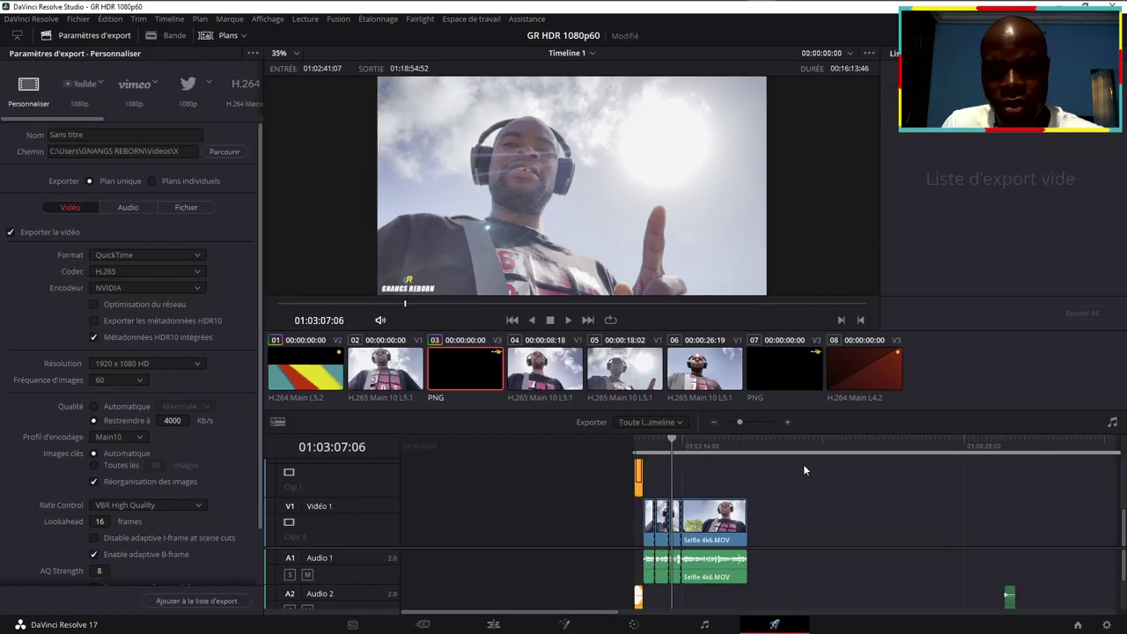
Step: Set the export out point at 01:03:13:36, giving a 00:00:32:30 range from 01:02:41:07
left_click(749, 422)
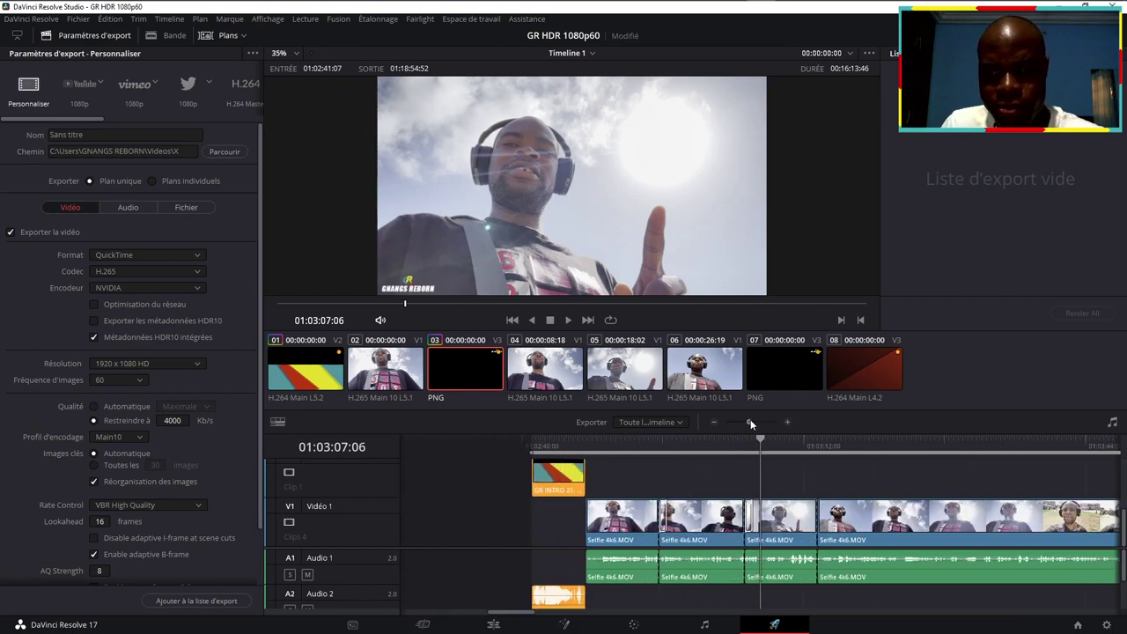
left_click(831, 442)
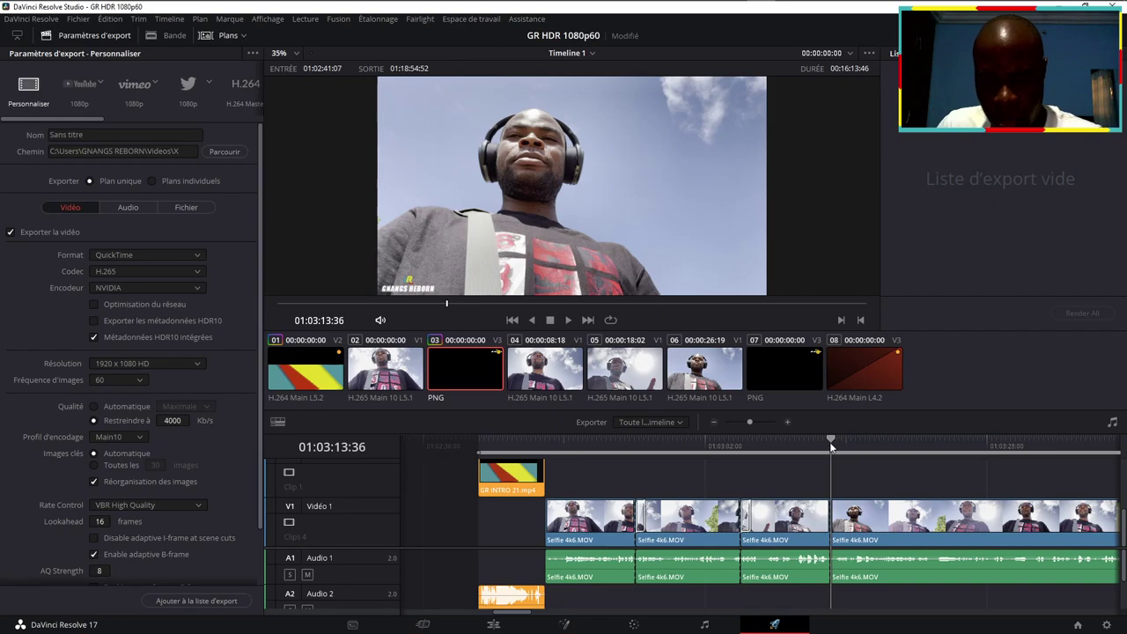
key("o")
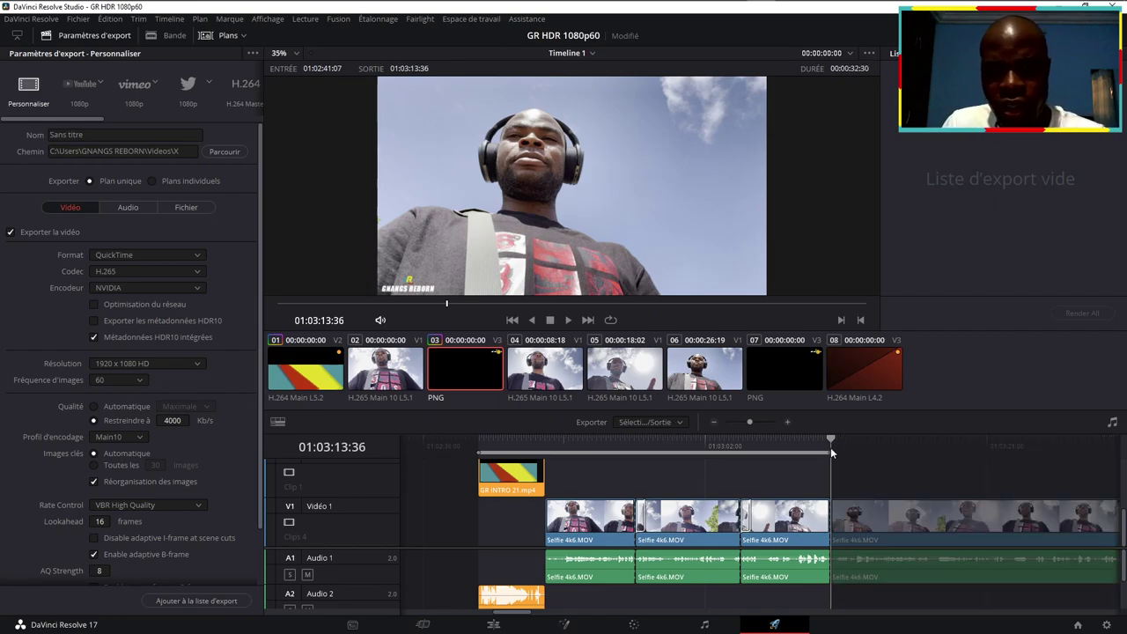
left_click(480, 451)
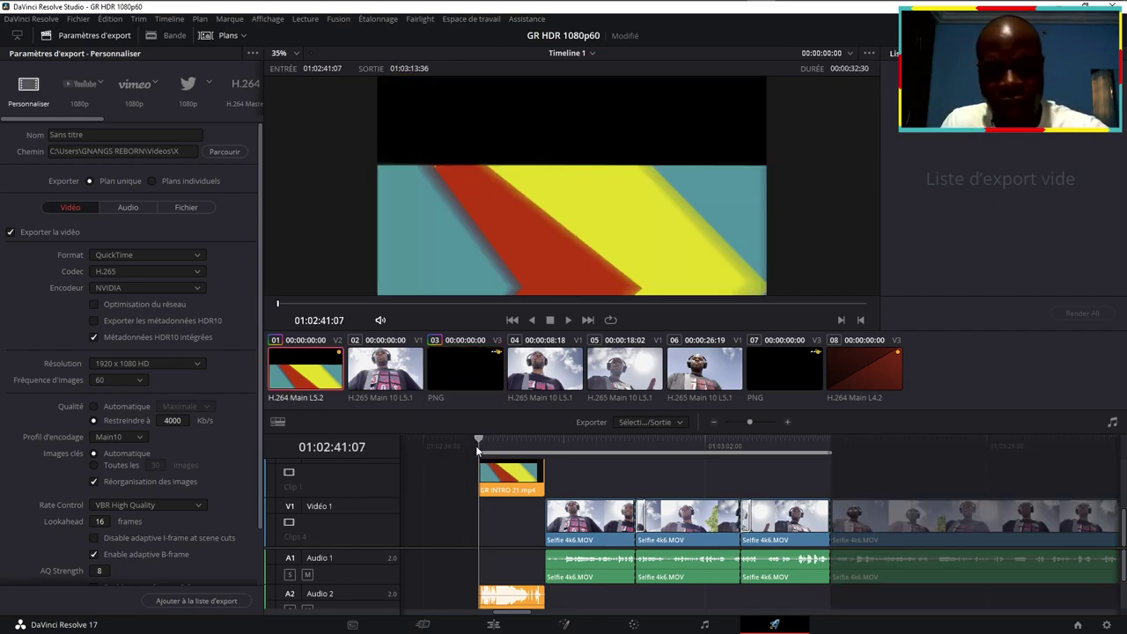
Step: Name the export 'TEST FX', add it to the render queue and start rendering the marked range
mouse_move(479, 443)
left_mouse_down()
mouse_move(830, 443)
mouse_move(621, 443)
left_mouse_up()
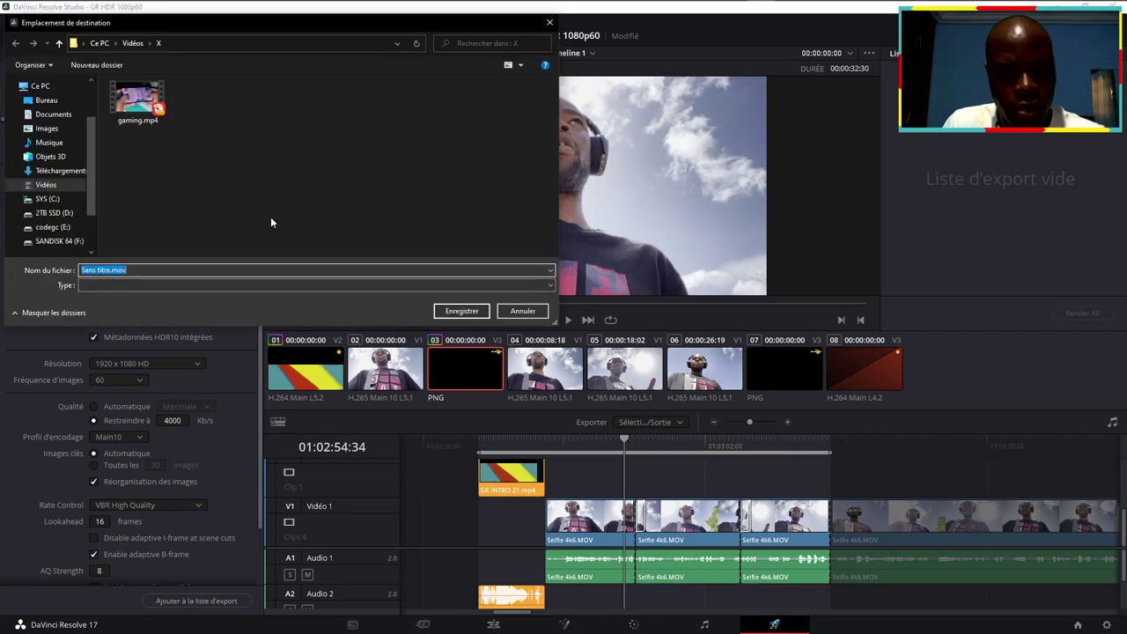
type("TEST FX")
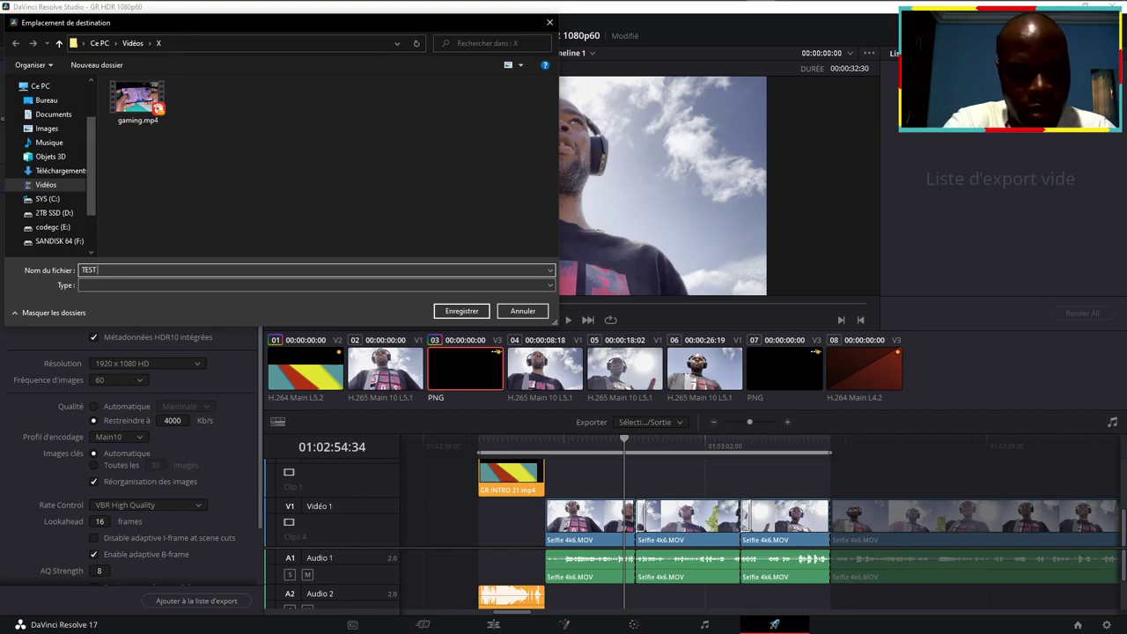
left_click(449, 311)
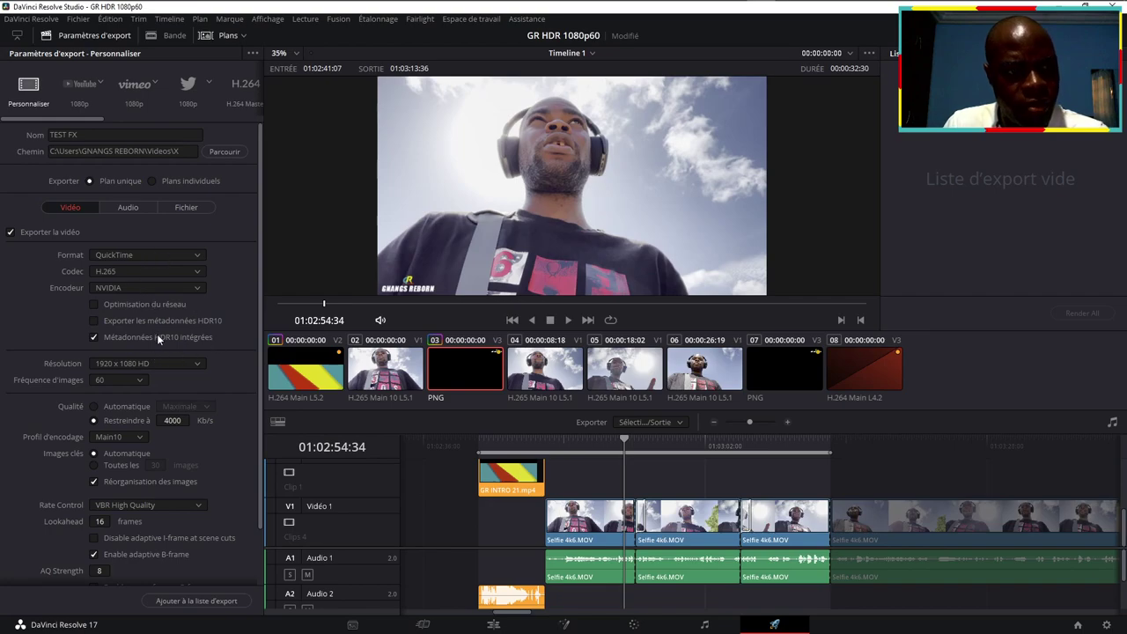
left_click_drag(260, 328, 267, 398)
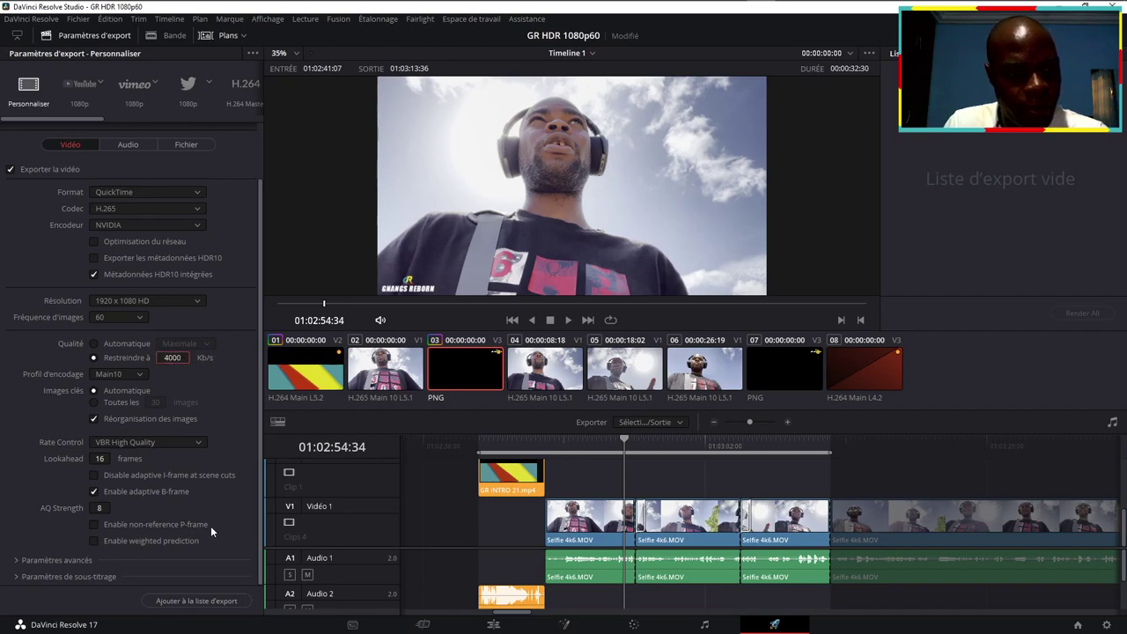
left_click(208, 599)
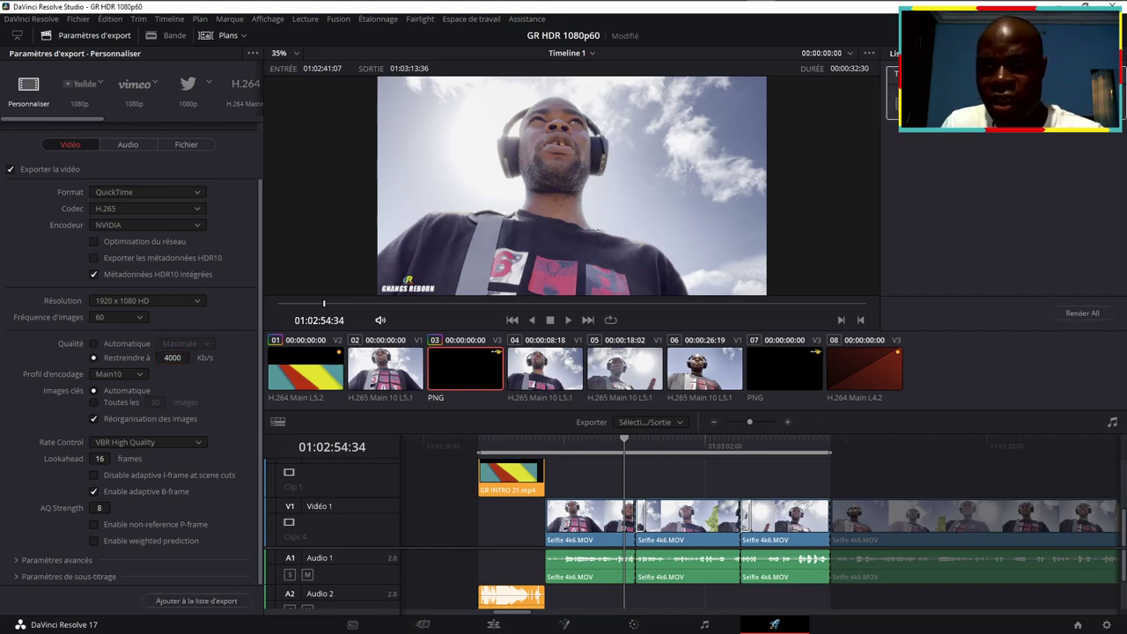
left_click(1081, 313)
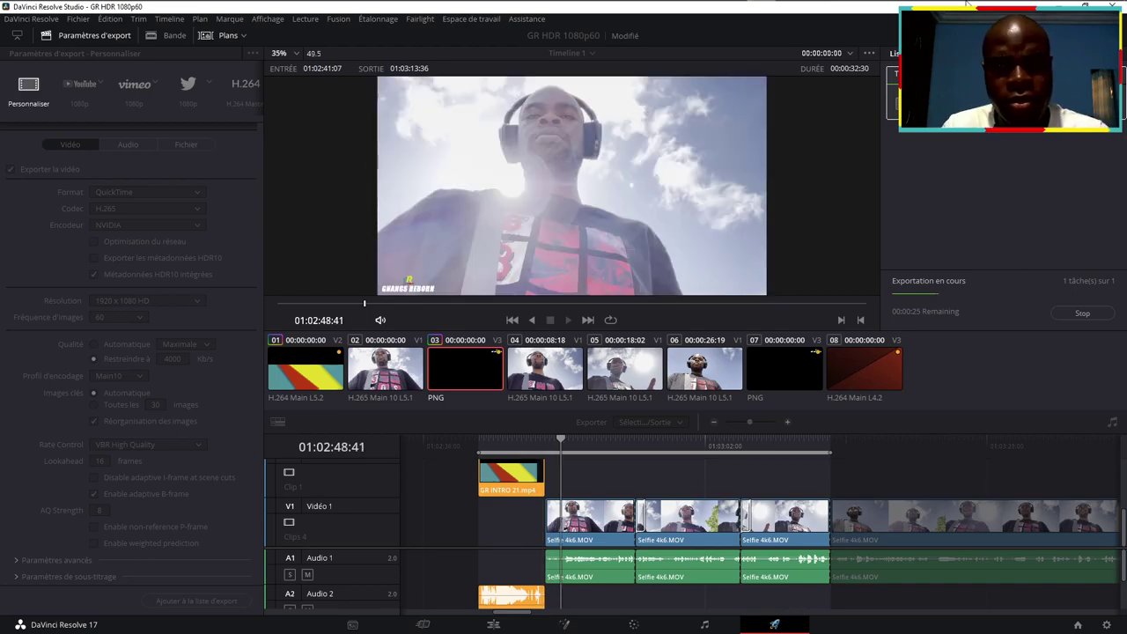
Step: Open Task Manager below Resolve to watch the render's system load, then open Mem Reduct
left_click(673, 13)
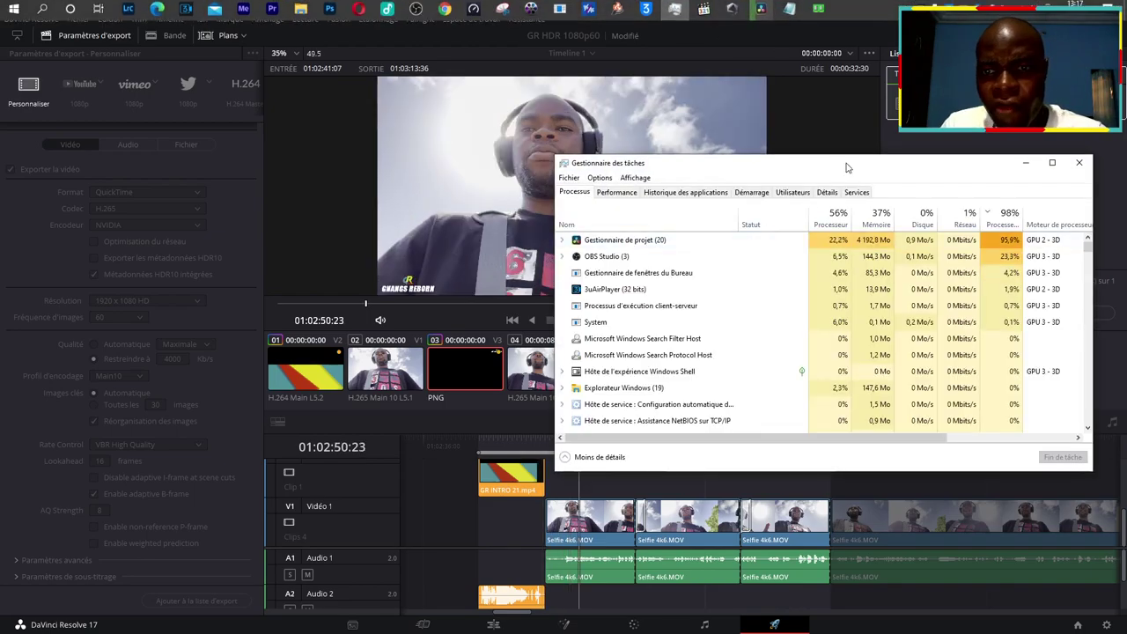
mouse_move(843, 151)
left_mouse_down()
mouse_move(740, 349)
mouse_move(739, 338)
left_mouse_up()
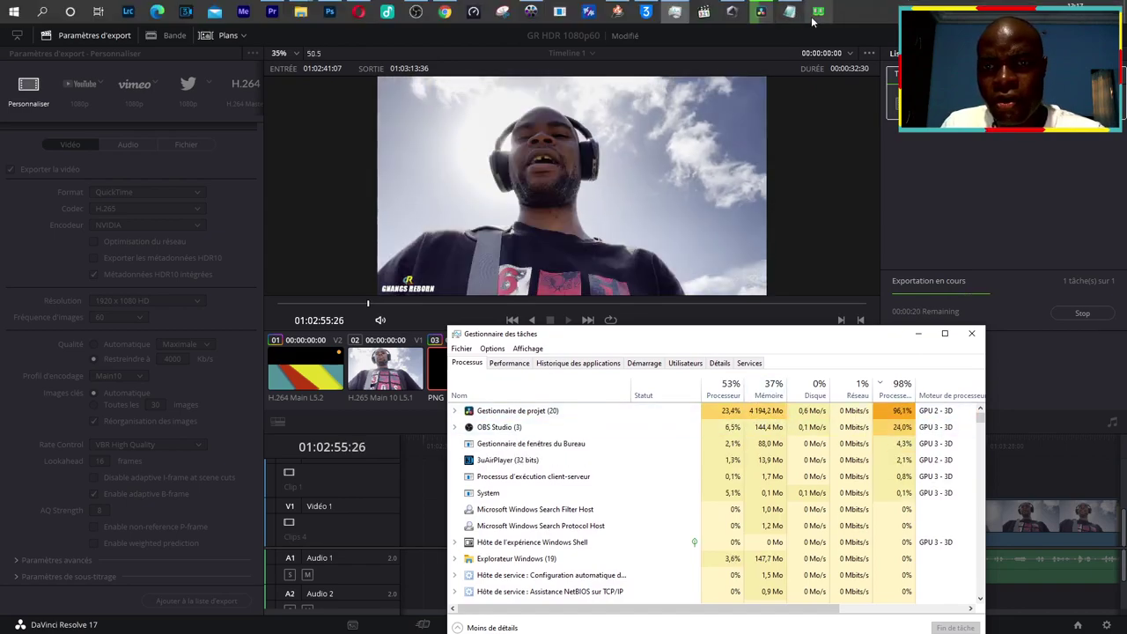
left_click(820, 12)
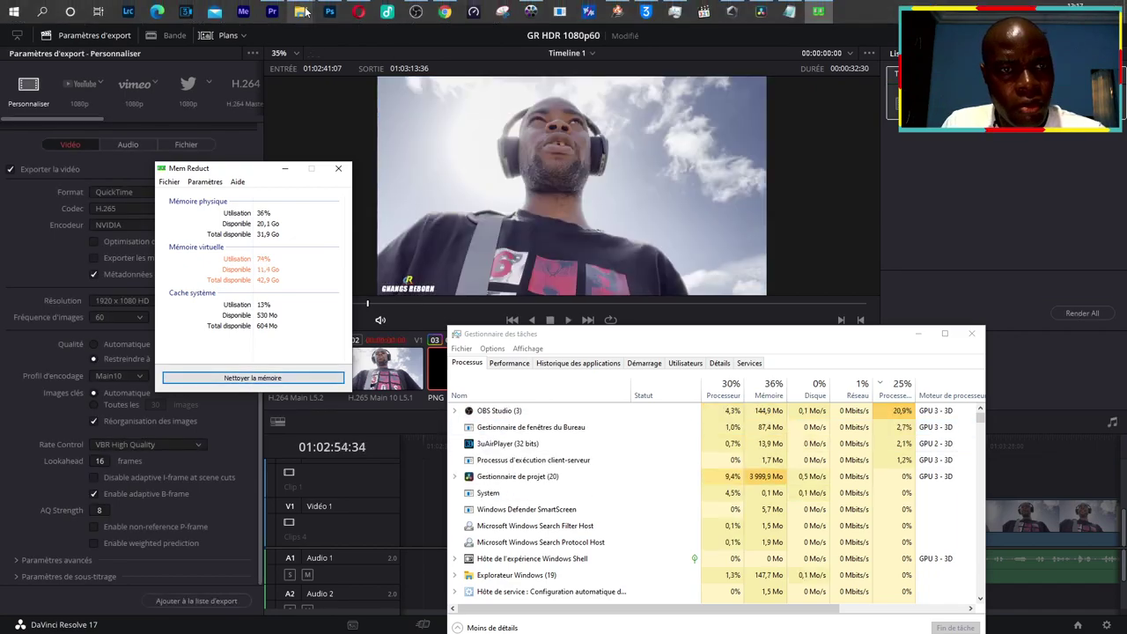
Step: Clean memory in Mem Reduct down to 23% used, then open the Vidéos\X folder
left_click(665, 480)
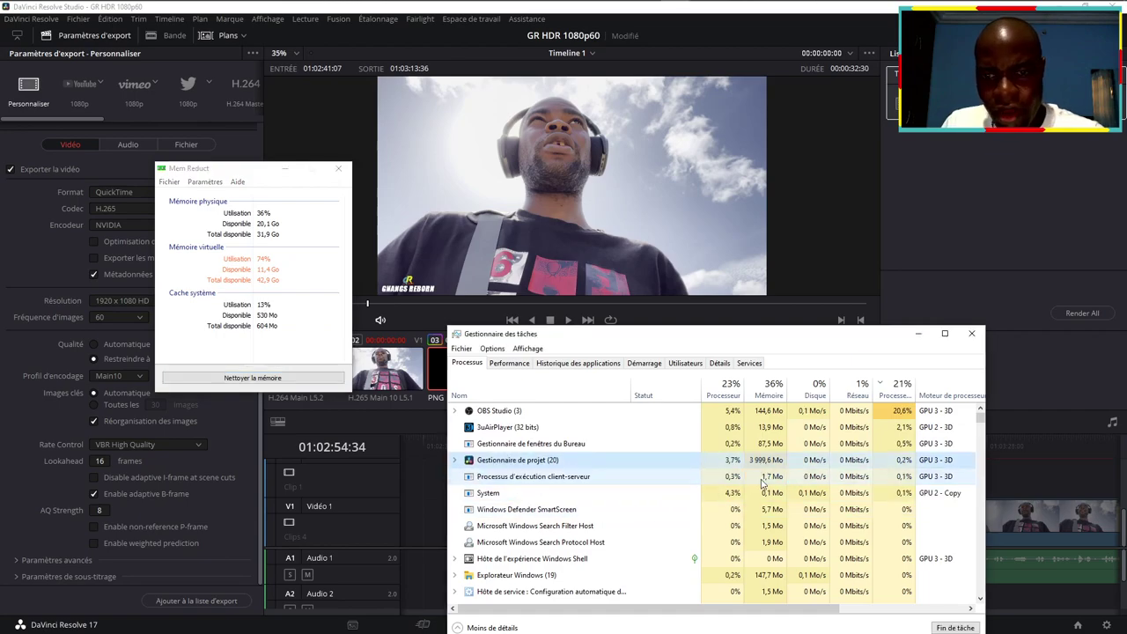
left_click(263, 382)
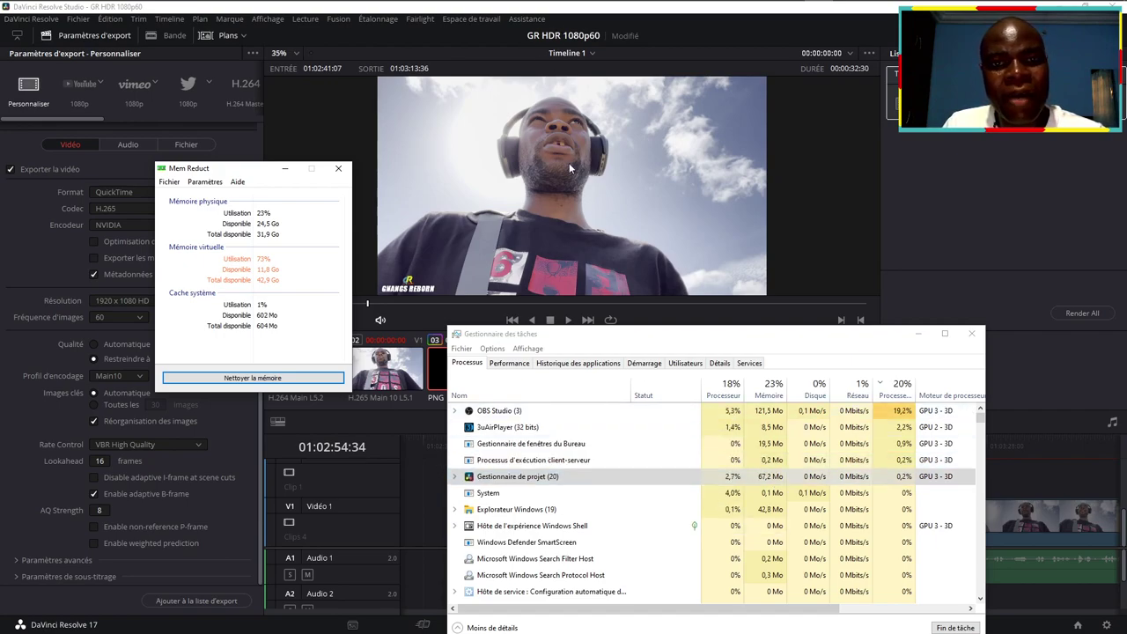
mouse_move(465, 33)
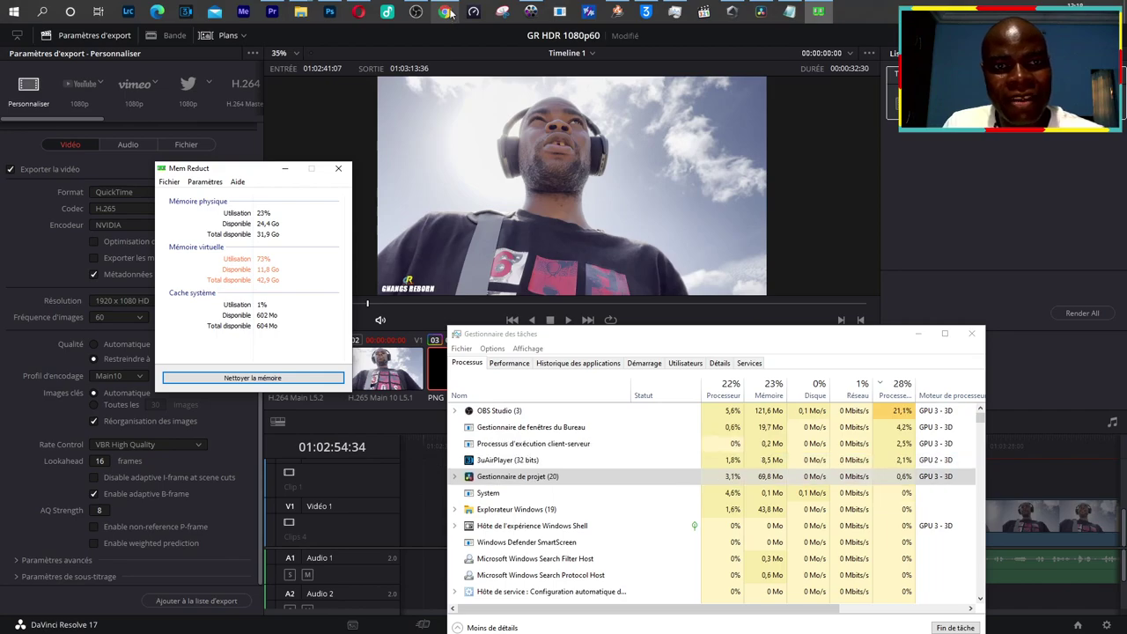
right_click(300, 11)
left_click(281, 62)
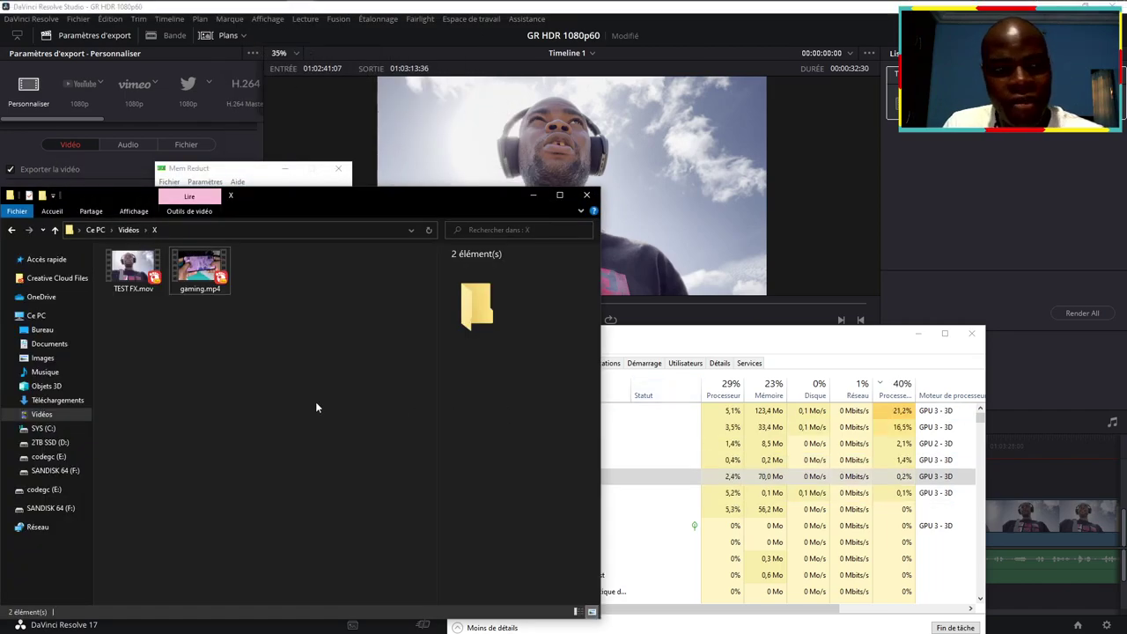
Step: Select TEST FX.mov to show its details: 32 s, 22,5 Mo, 1920×1080, 60 fps
left_click(132, 268)
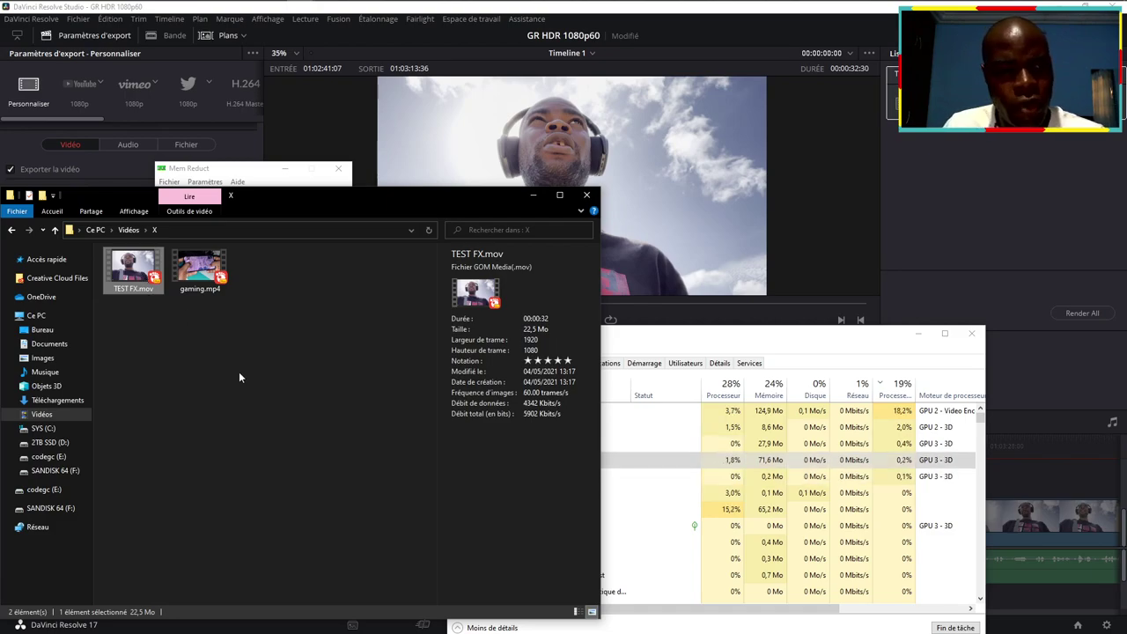
Step: Play back TEST FX.mov in GOM Player, checking 00:00:13 and 00:00:16, then close it
key("super")
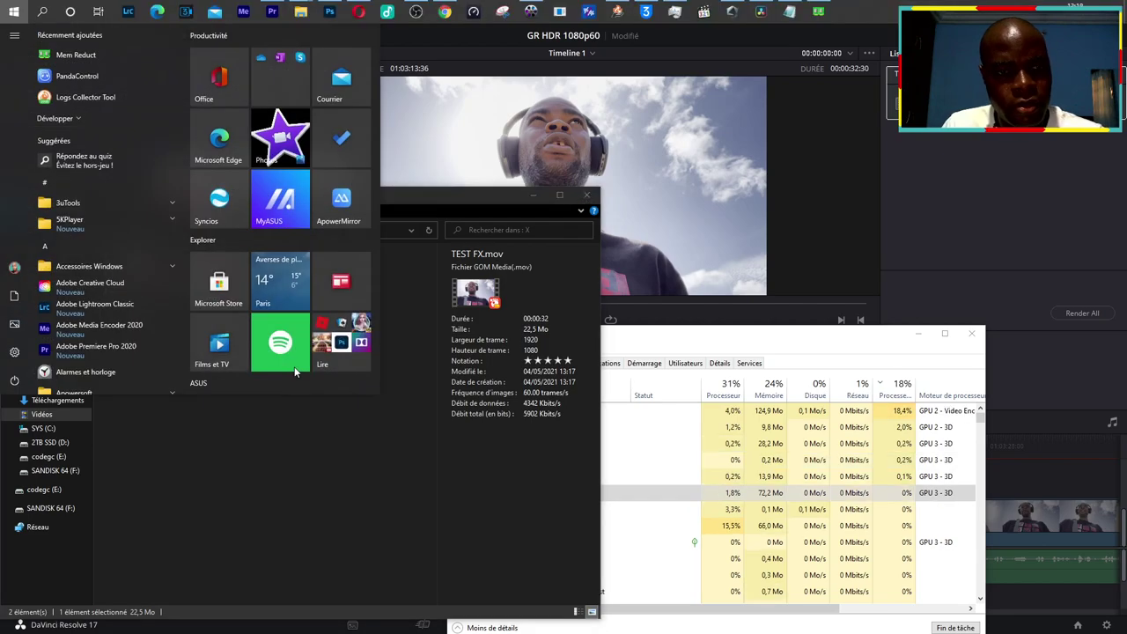
key("super")
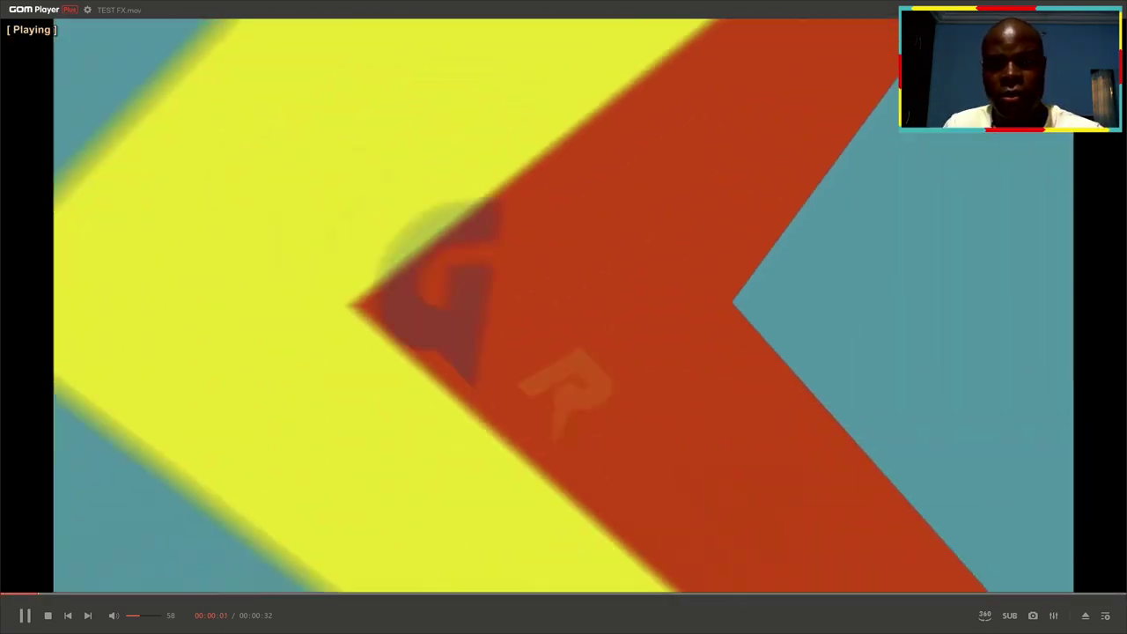
left_click(1035, 329)
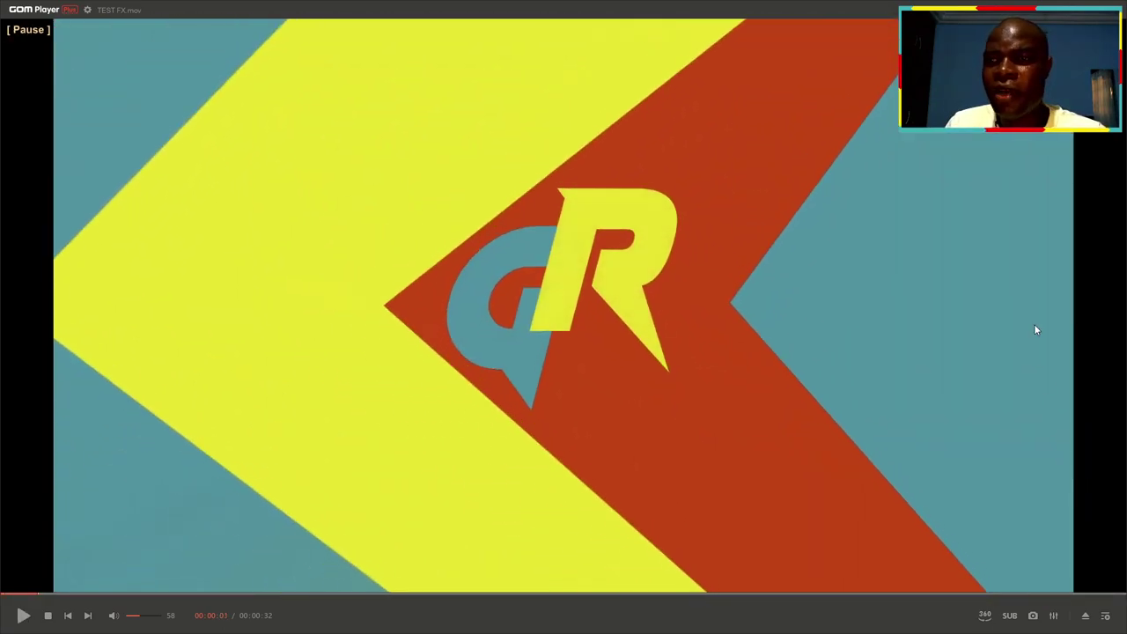
key("space")
key("space")
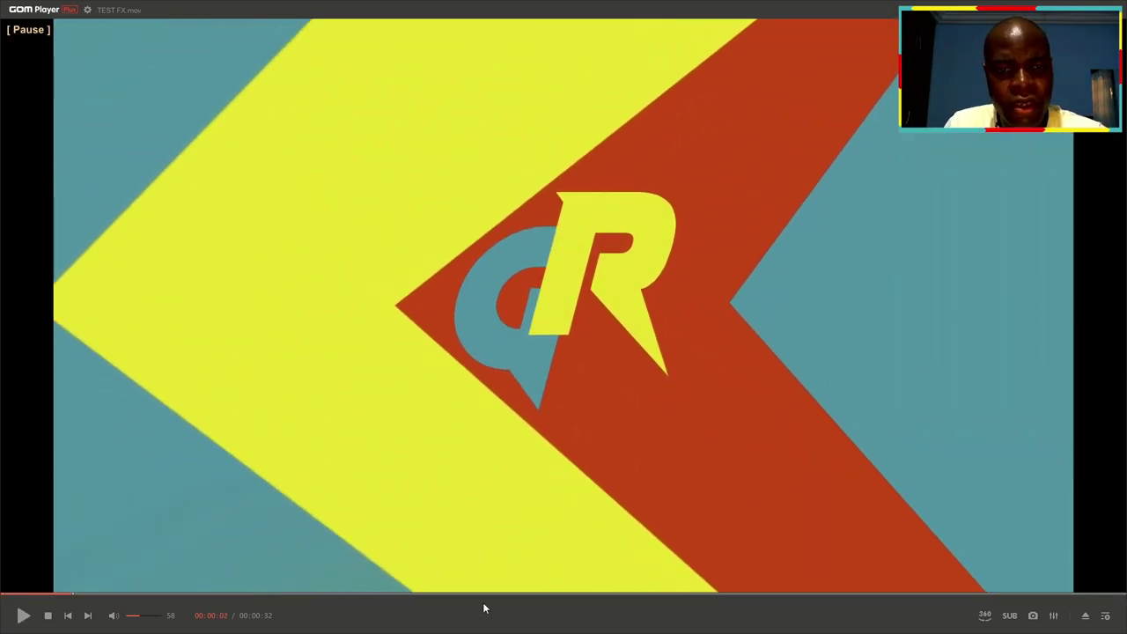
left_click(494, 596)
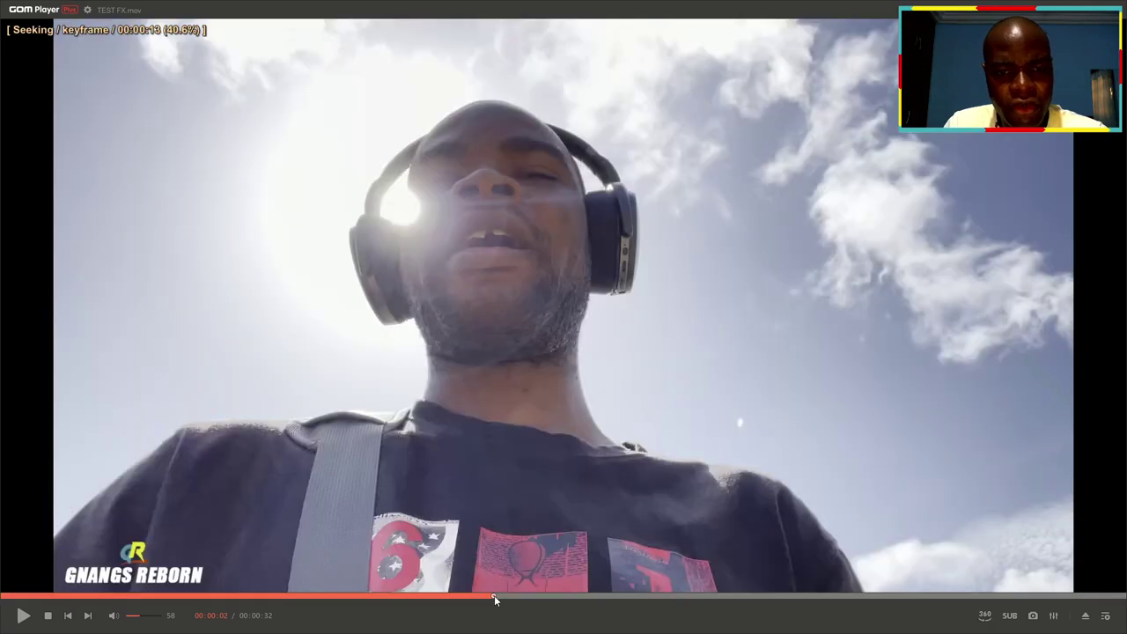
left_click(586, 597)
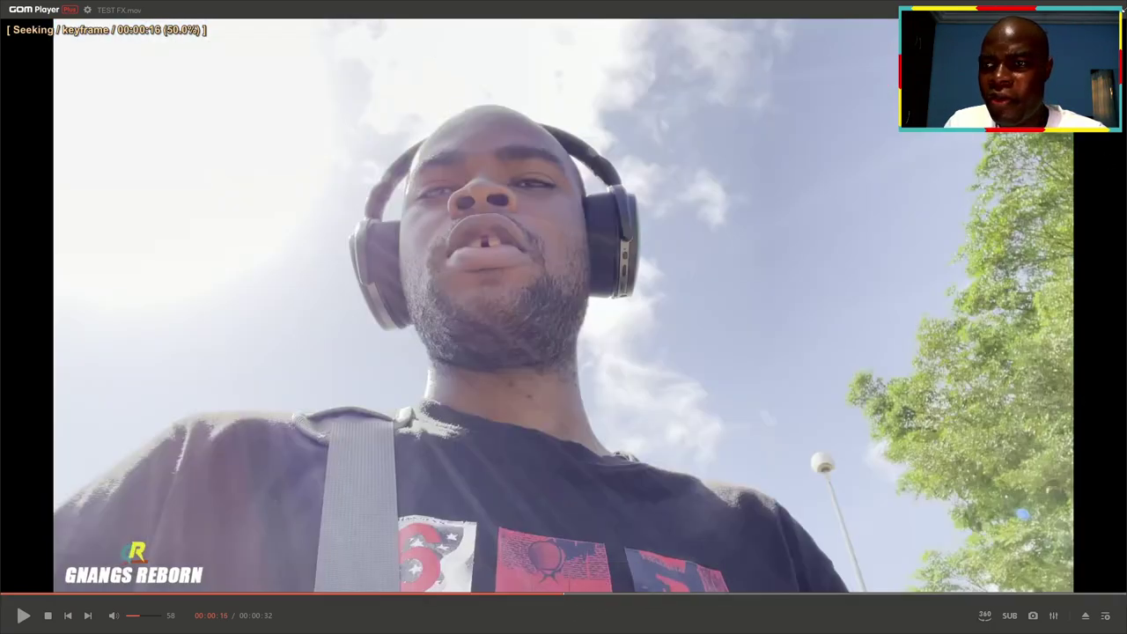
key("alt+F4")
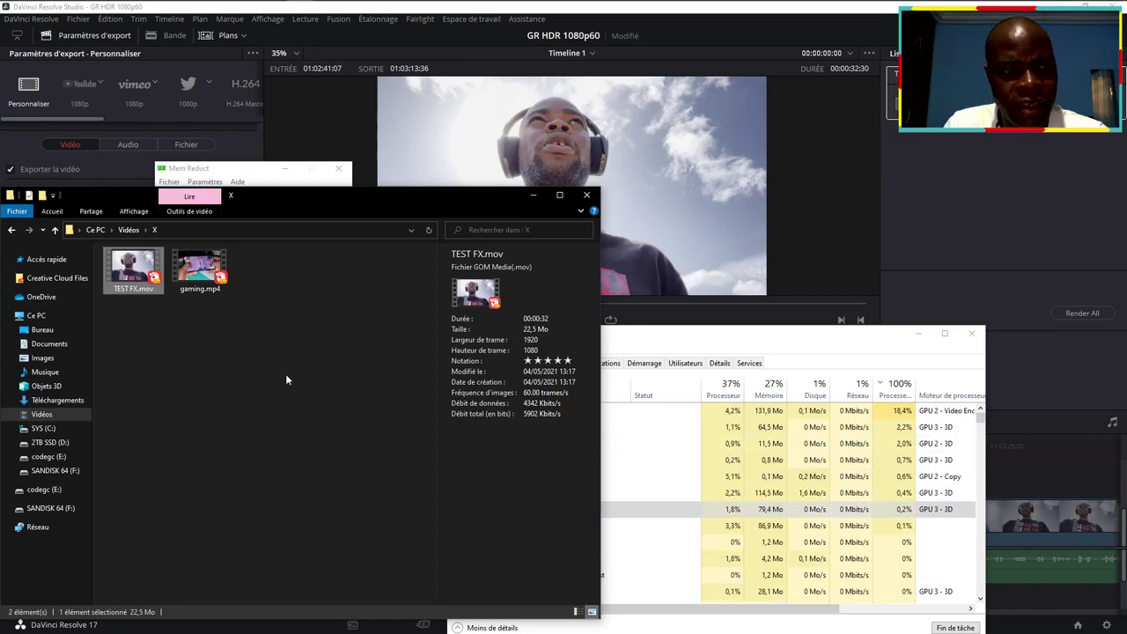
Step: Return to Resolve's Edit page, zoom out to all clips, and show Lecture > Supprimer les rendus
left_click(974, 224)
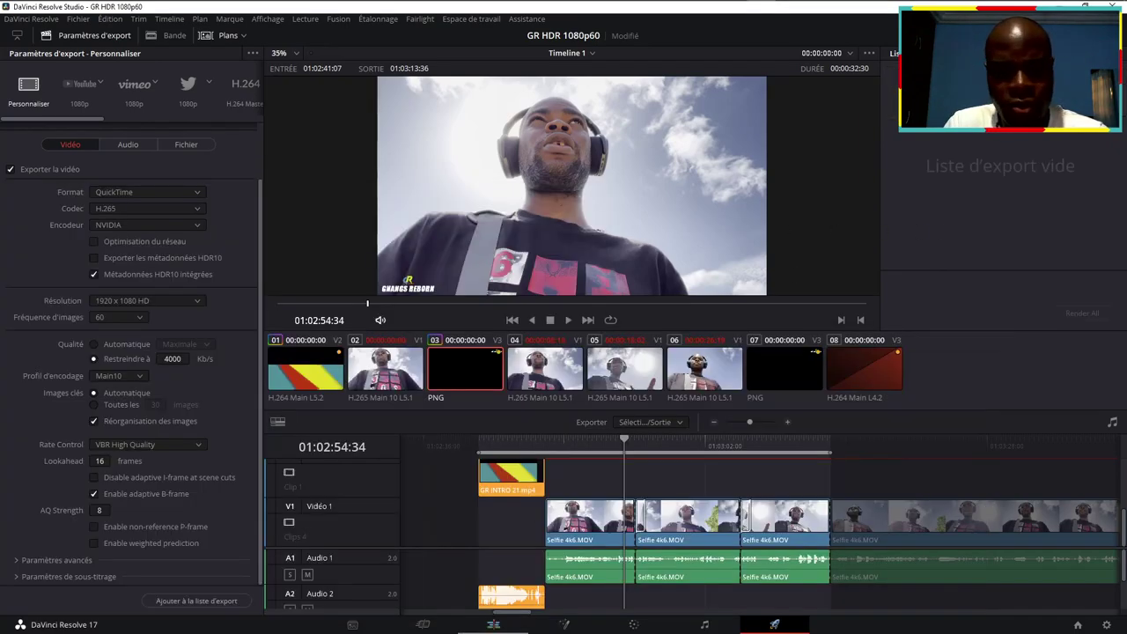
left_click(493, 624)
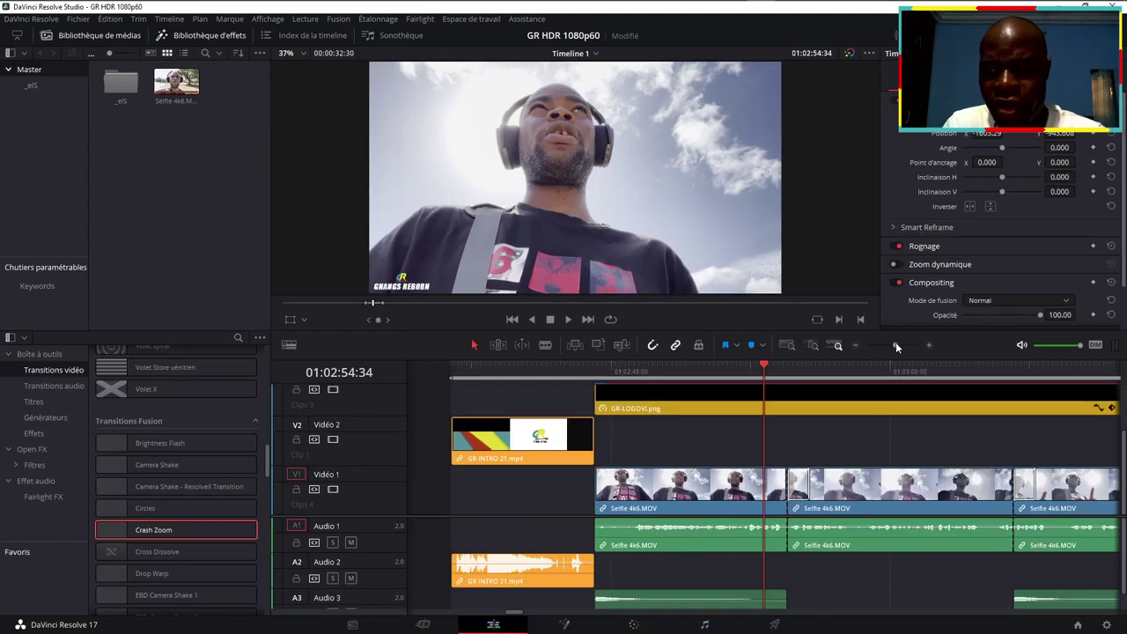
left_click_drag(895, 345, 886, 345)
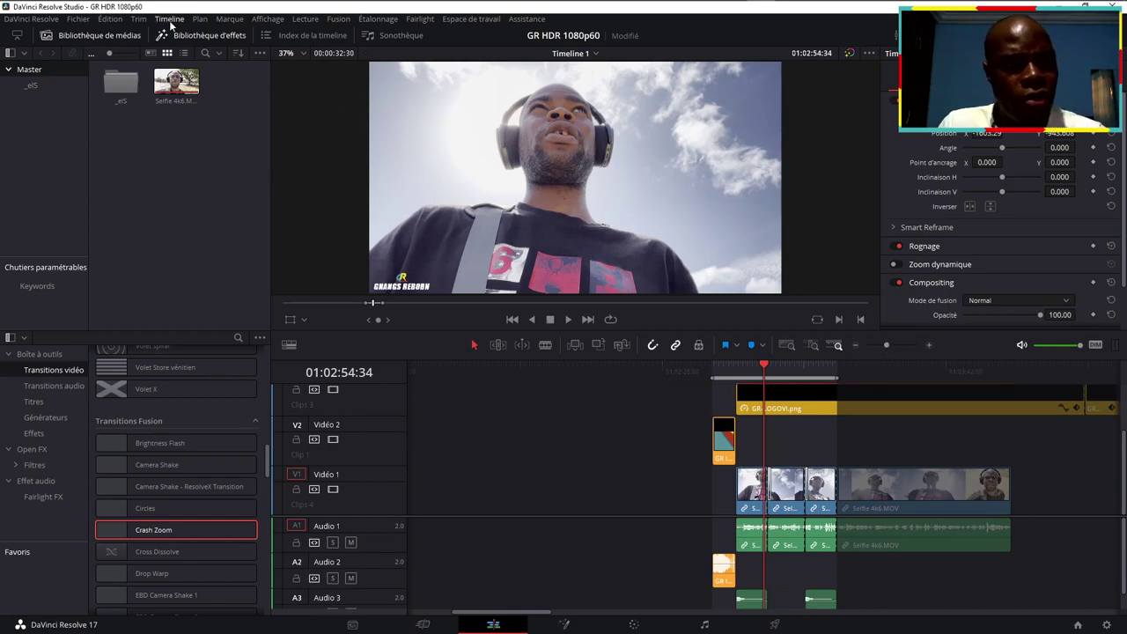
left_click(307, 22)
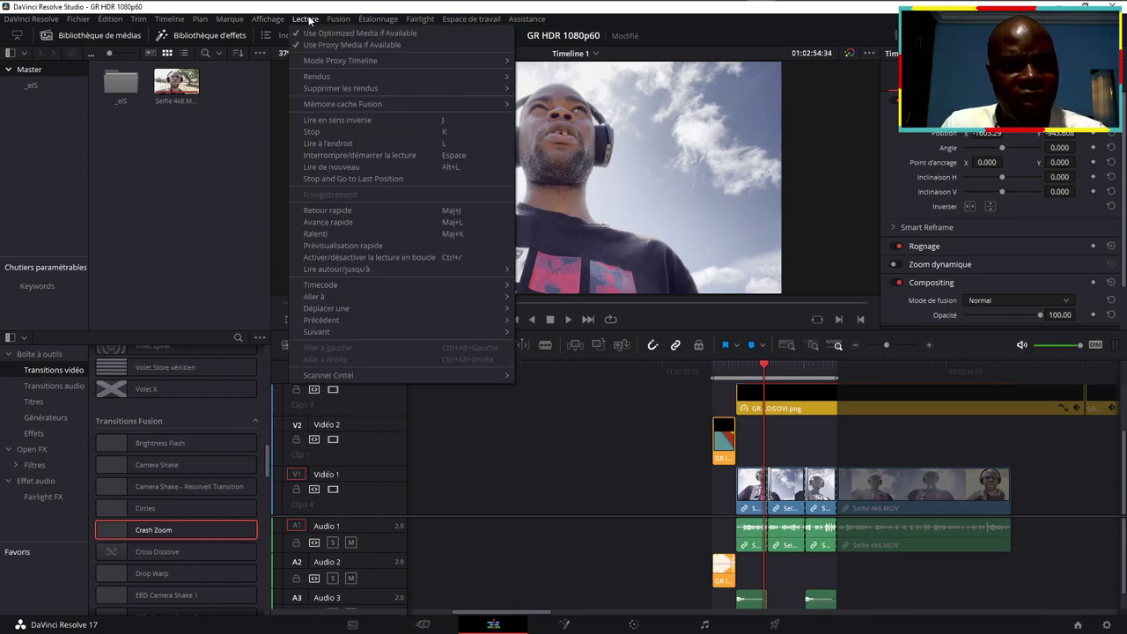
mouse_move(328, 90)
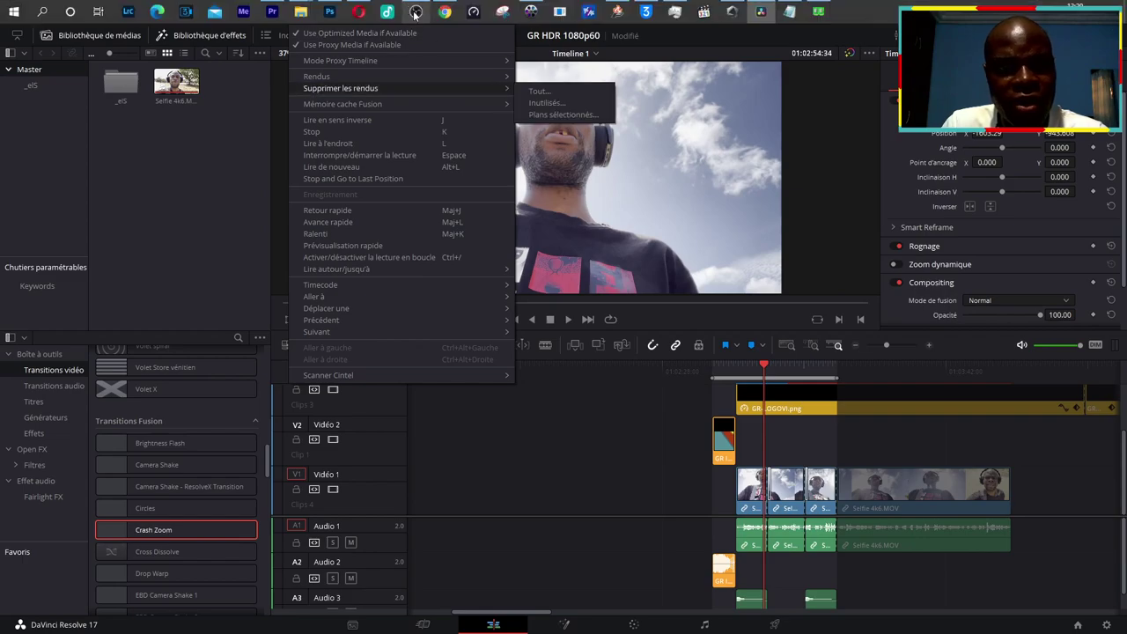
Step: Open Ce PC and refresh repeatedly until SYS (C:) reads 299 Go free of 476 Go
right_click(310, 13)
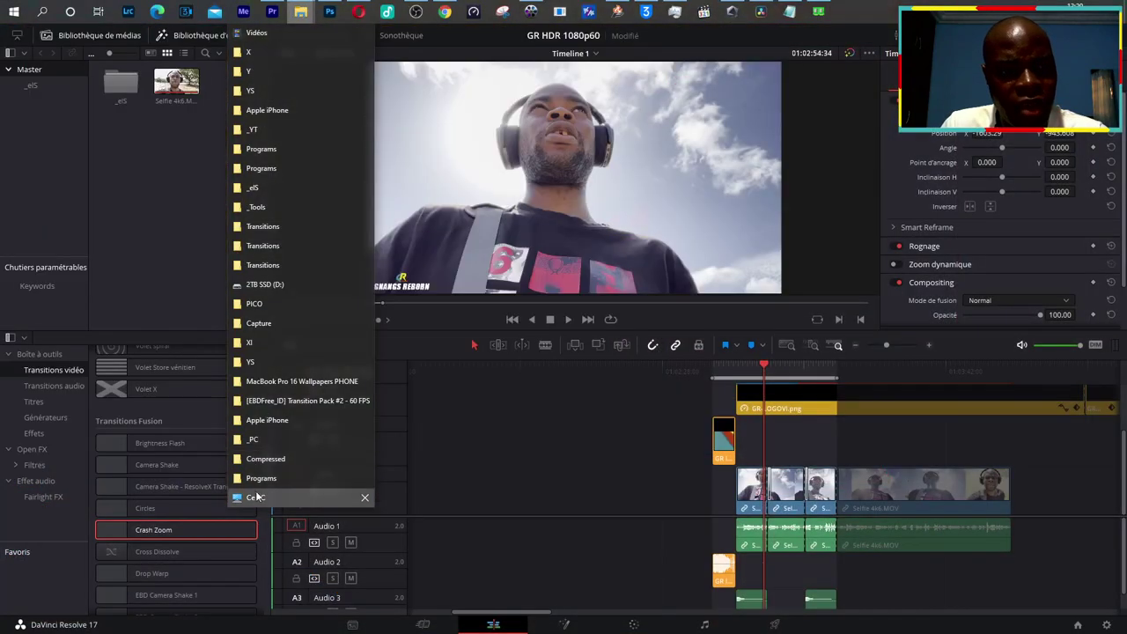
left_click(255, 498)
right_click(525, 370)
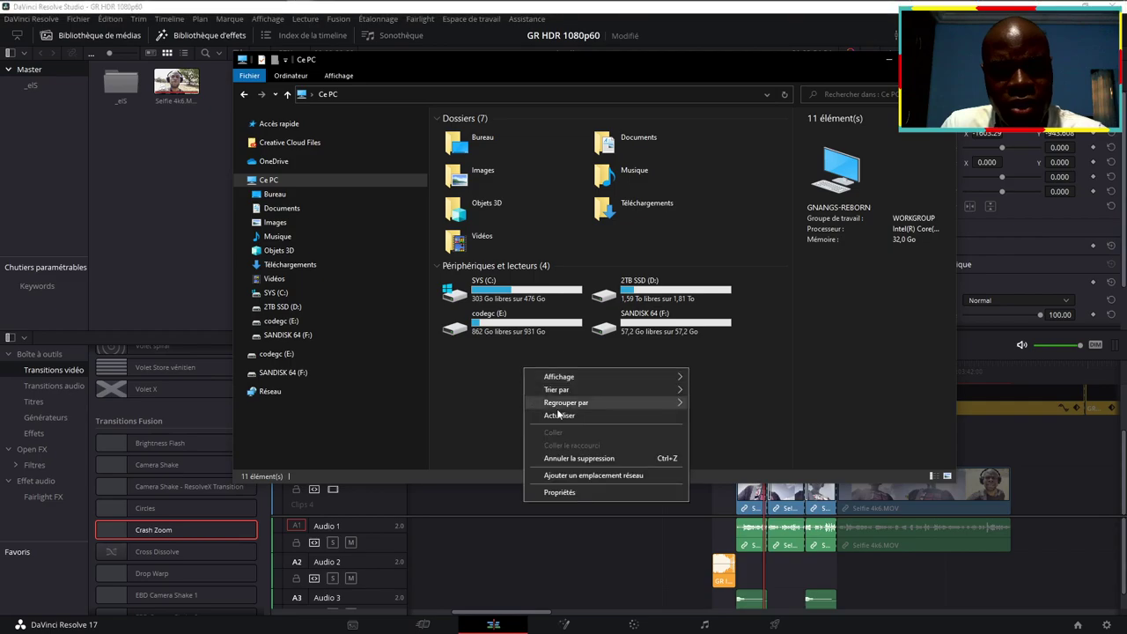
left_click(570, 415)
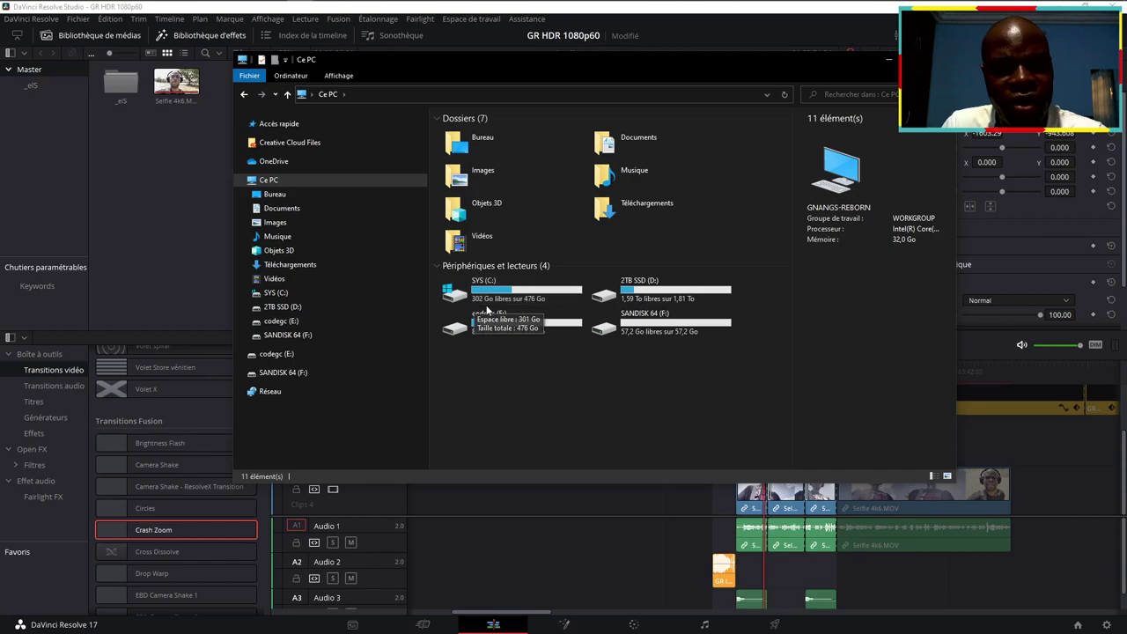
right_click(515, 399)
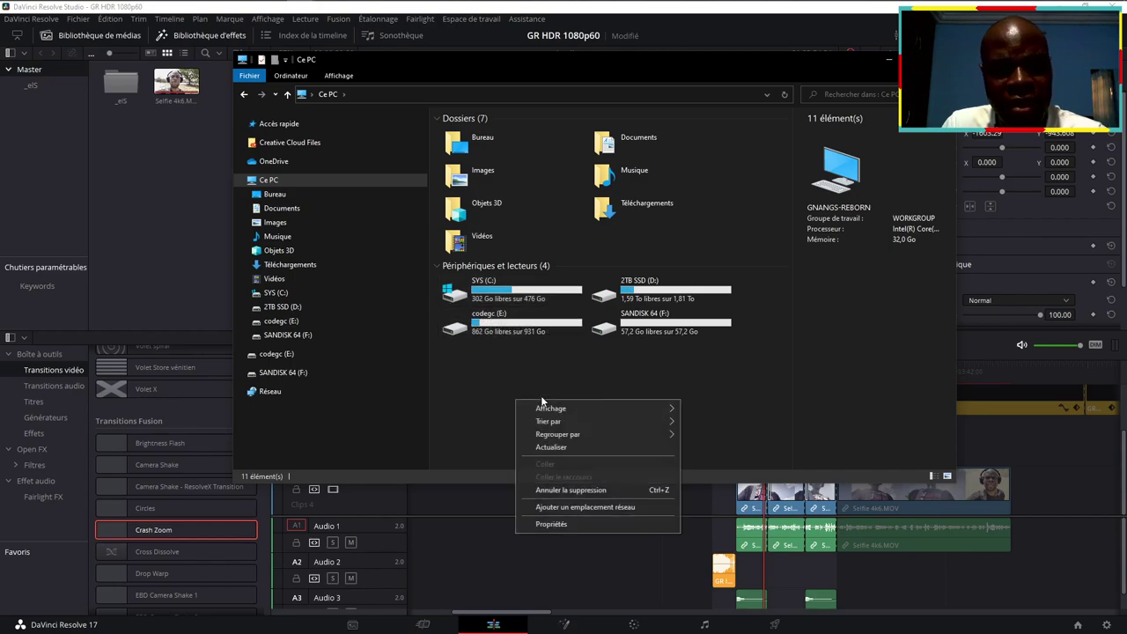
left_click(541, 442)
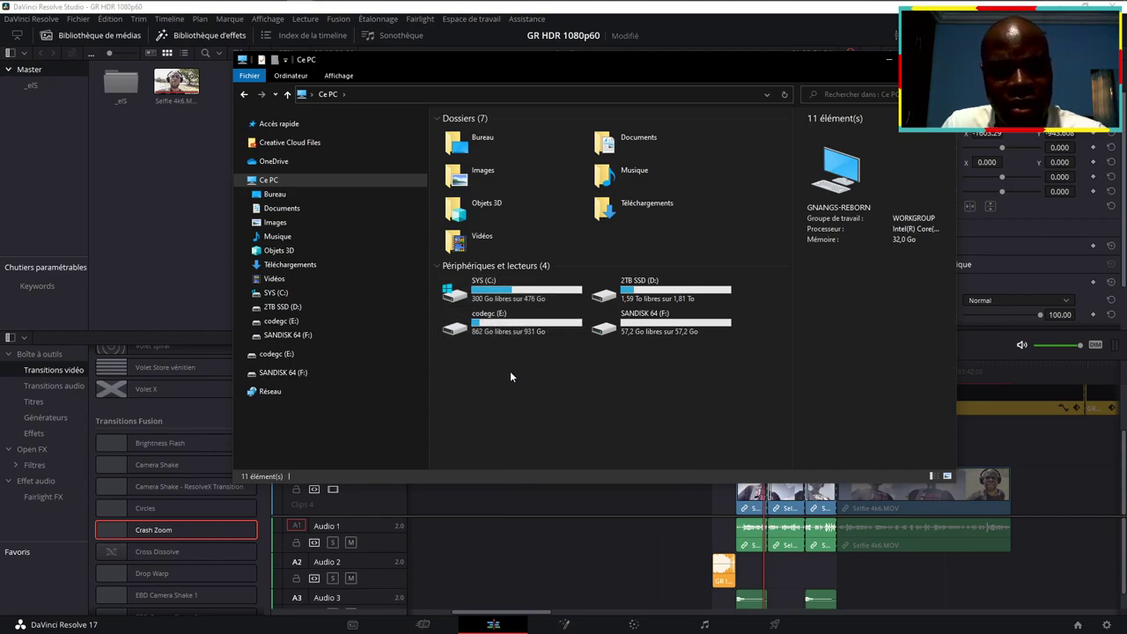
right_click(499, 400)
left_click(532, 450)
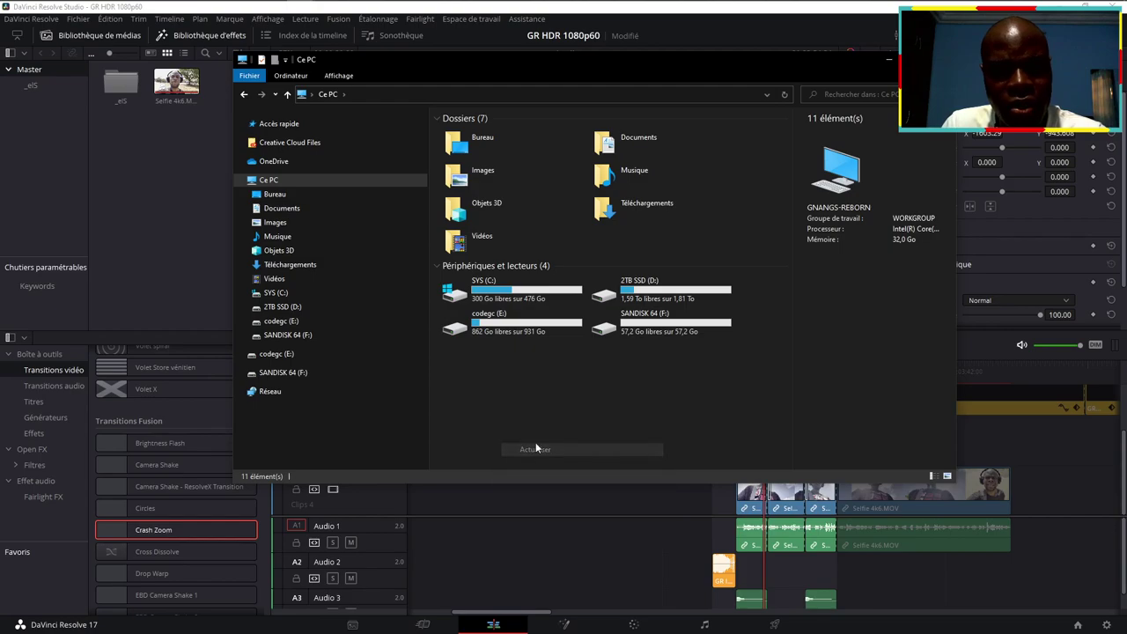
right_click(508, 385)
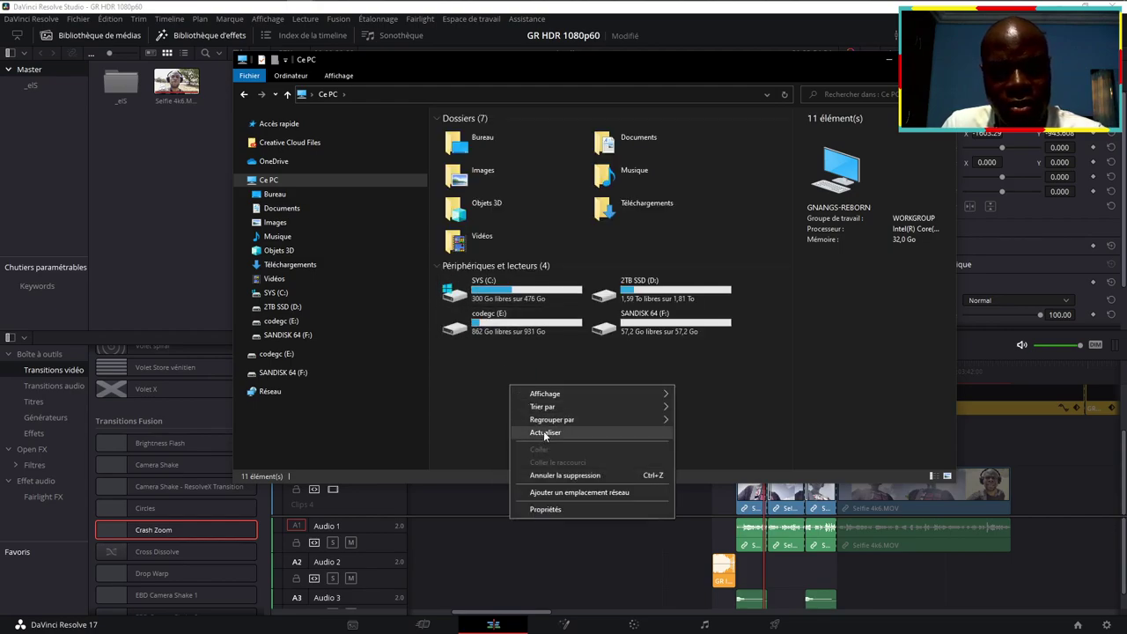
left_click(537, 431)
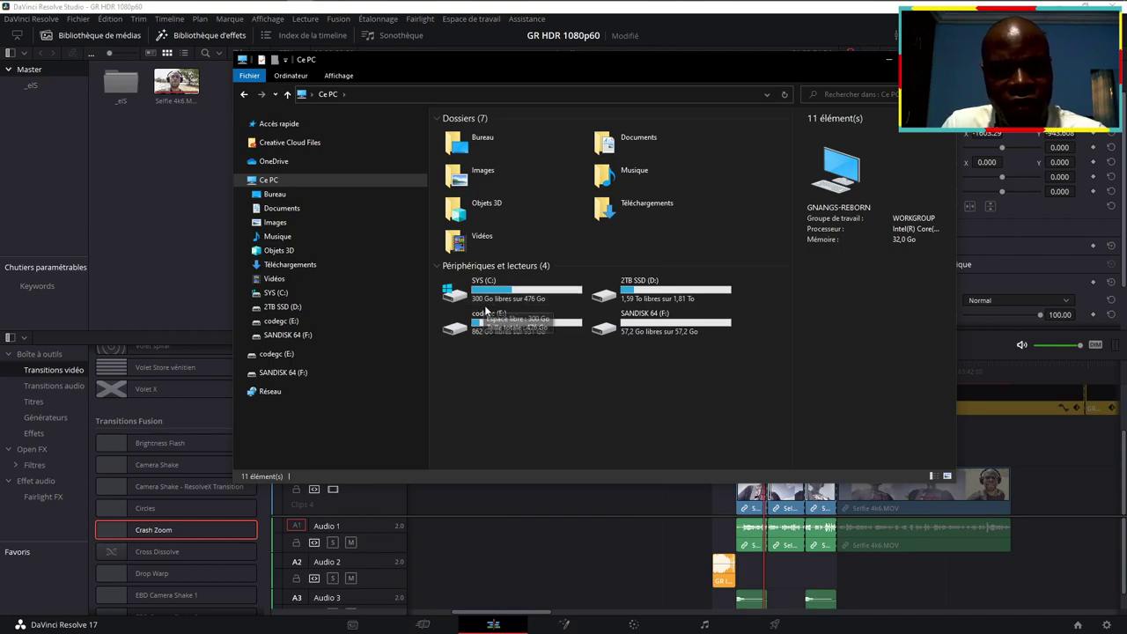
right_click(520, 387)
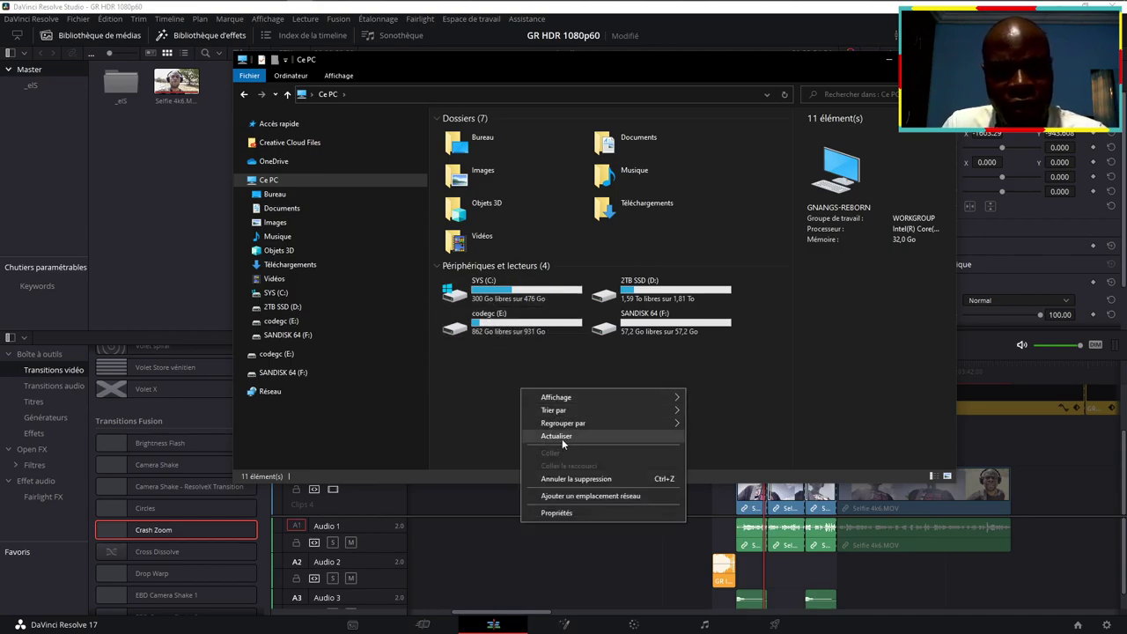
left_click(562, 438)
right_click(506, 367)
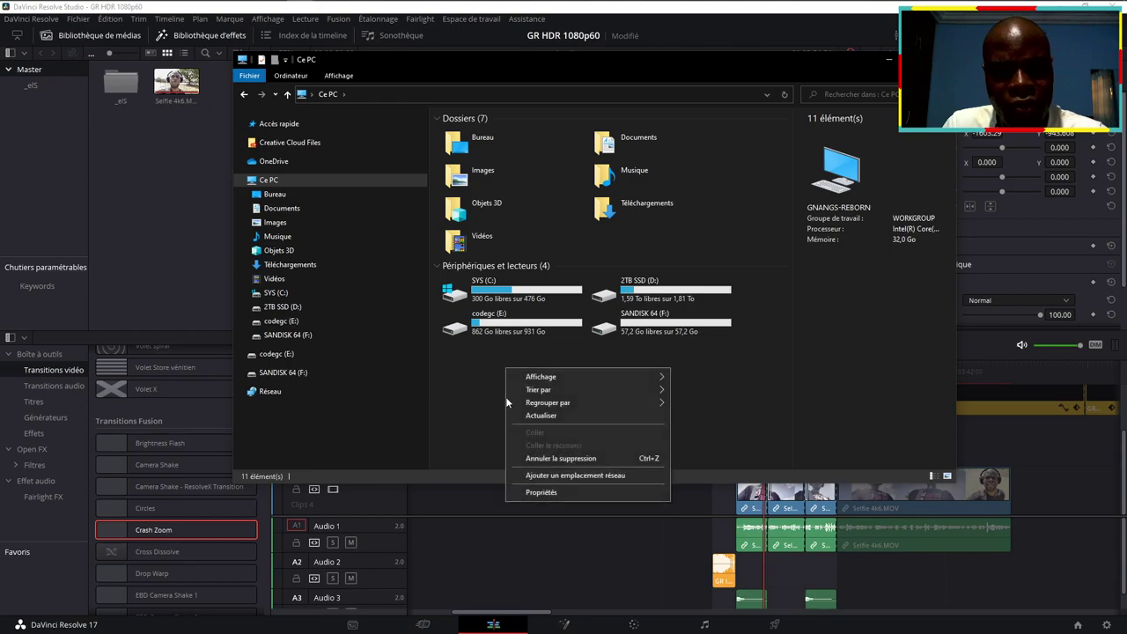
left_click(549, 416)
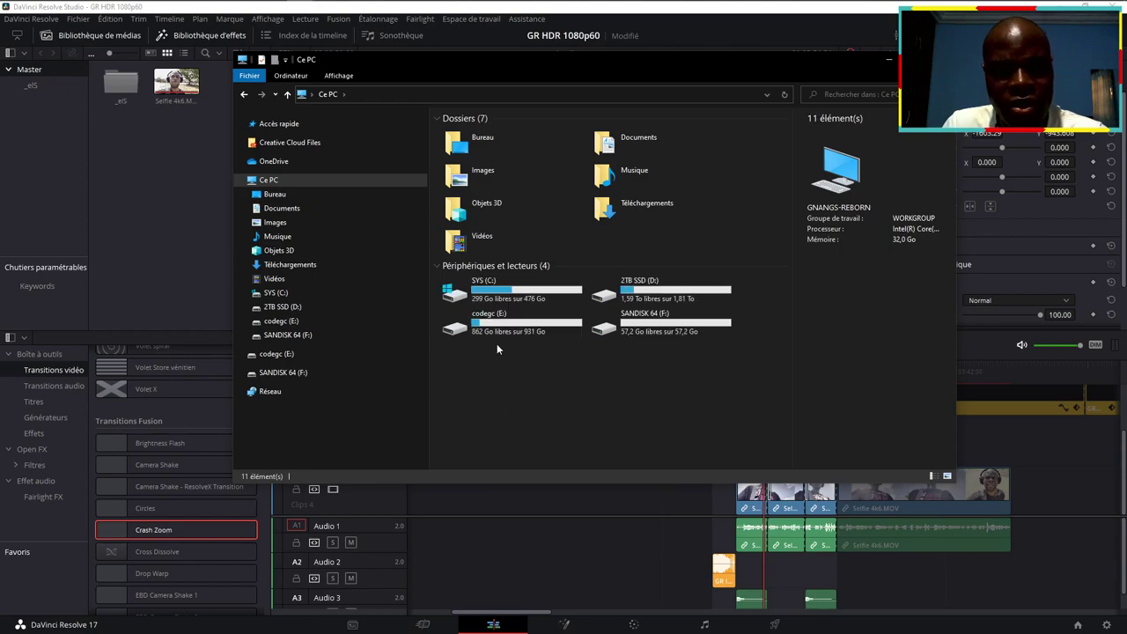
right_click(517, 410)
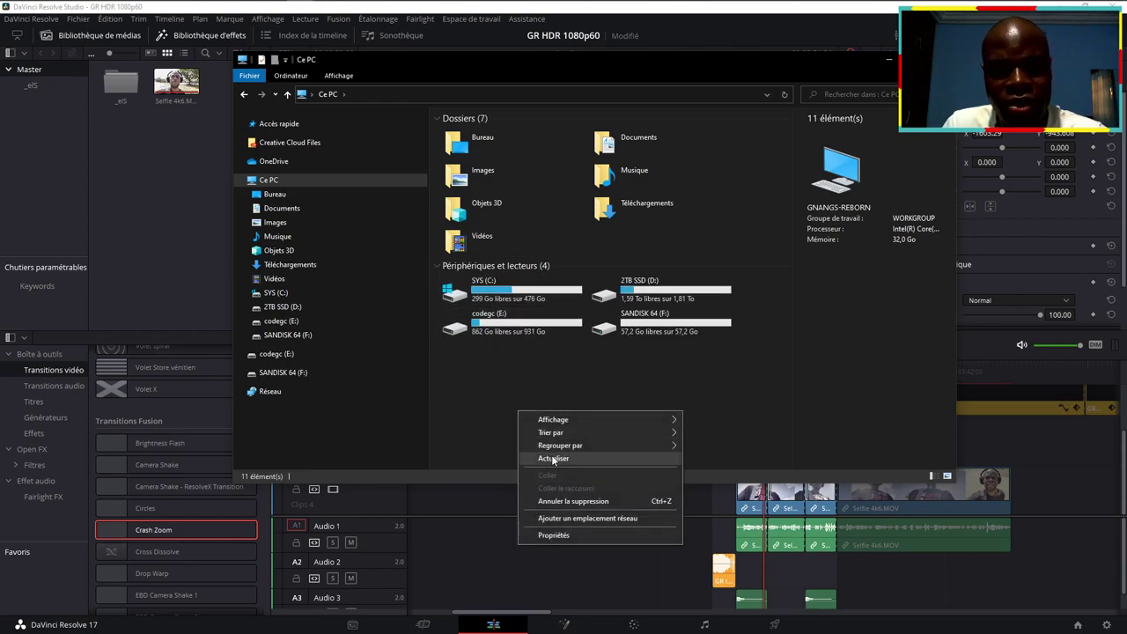
left_click(553, 459)
right_click(516, 395)
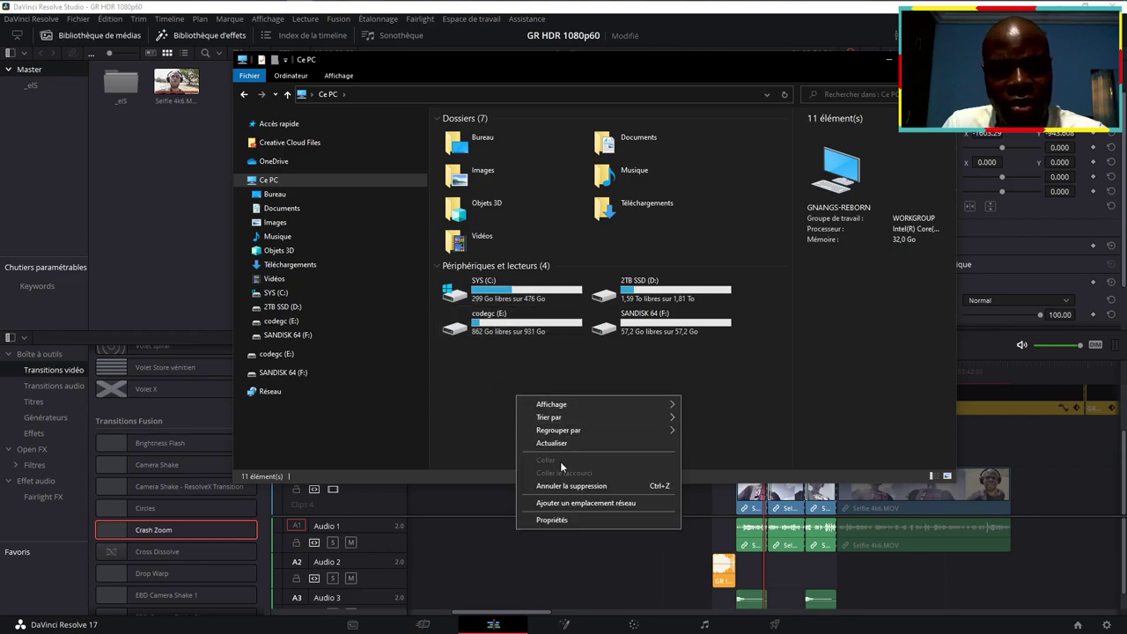
left_click(560, 443)
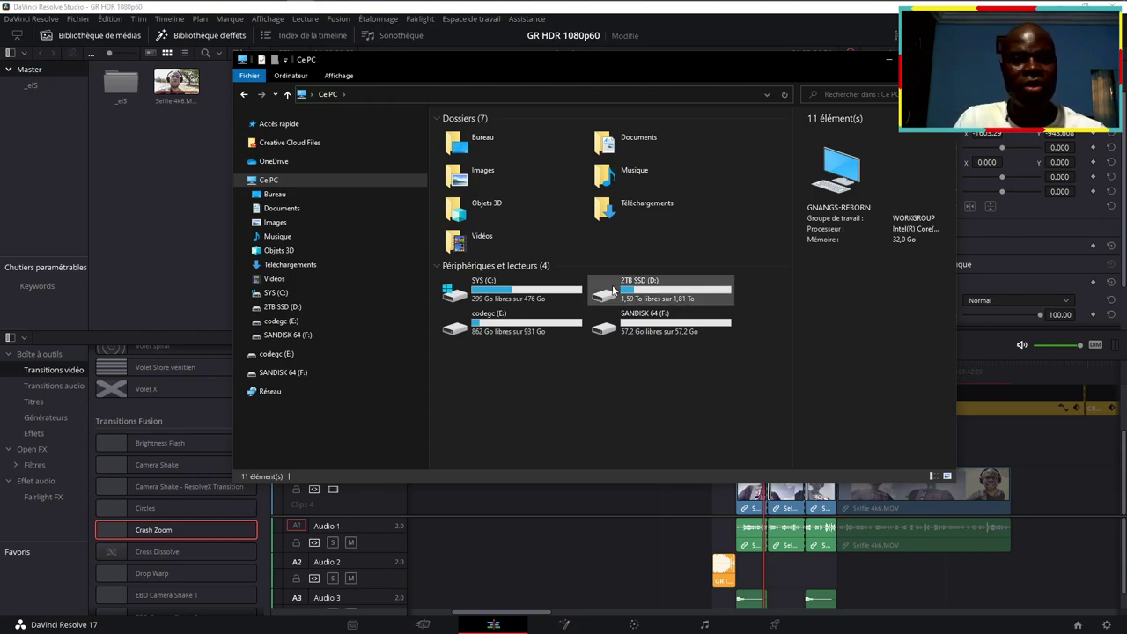
right_click(589, 384)
left_click(623, 433)
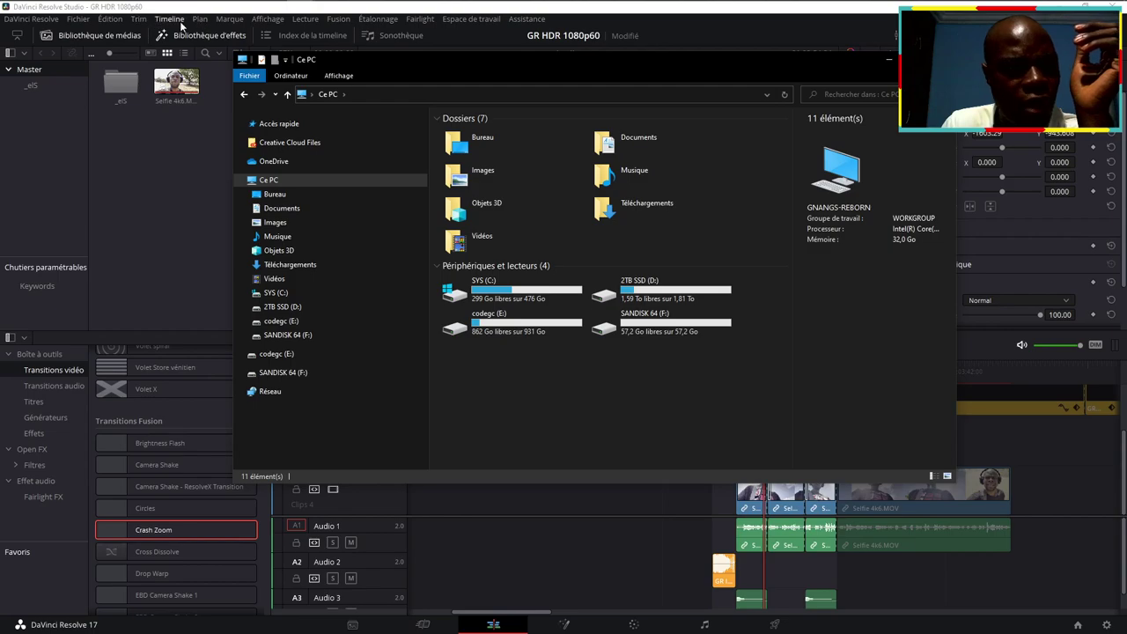
Step: Delete all project render cache via Lecture > Supprimer les rendus > Tout, confirming with Supprimer
left_click(264, 19)
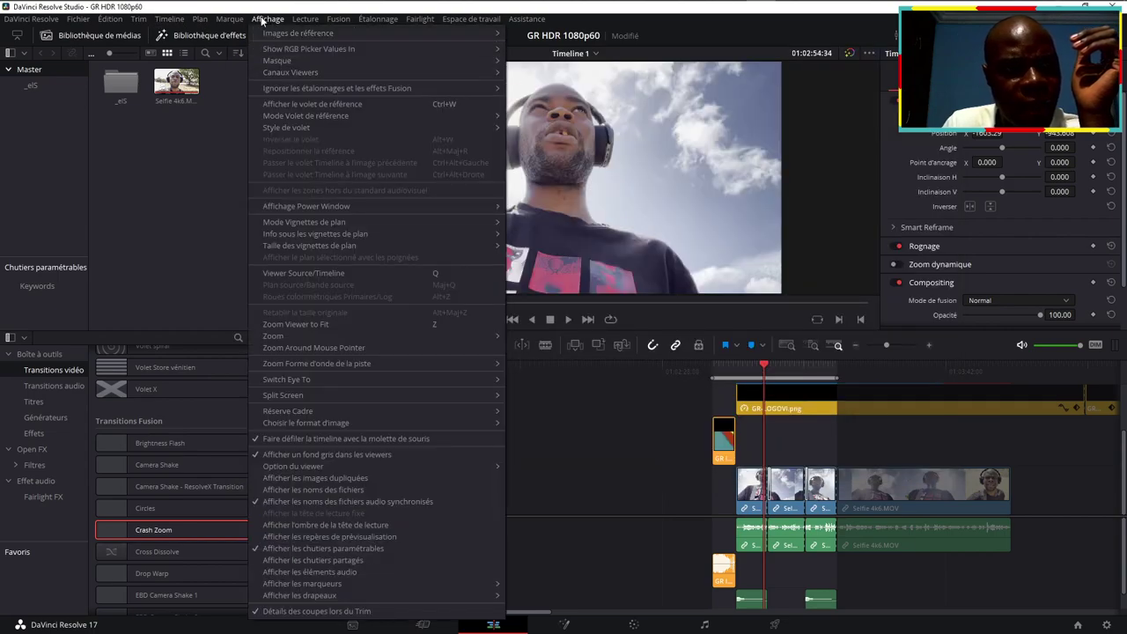
mouse_move(310, 23)
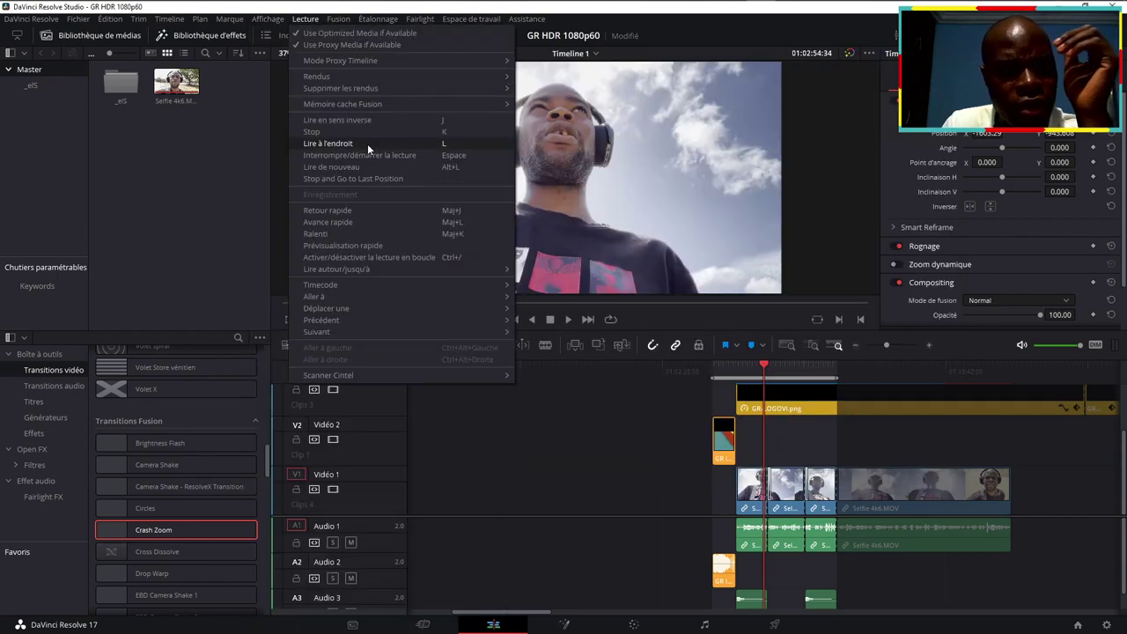
mouse_move(345, 88)
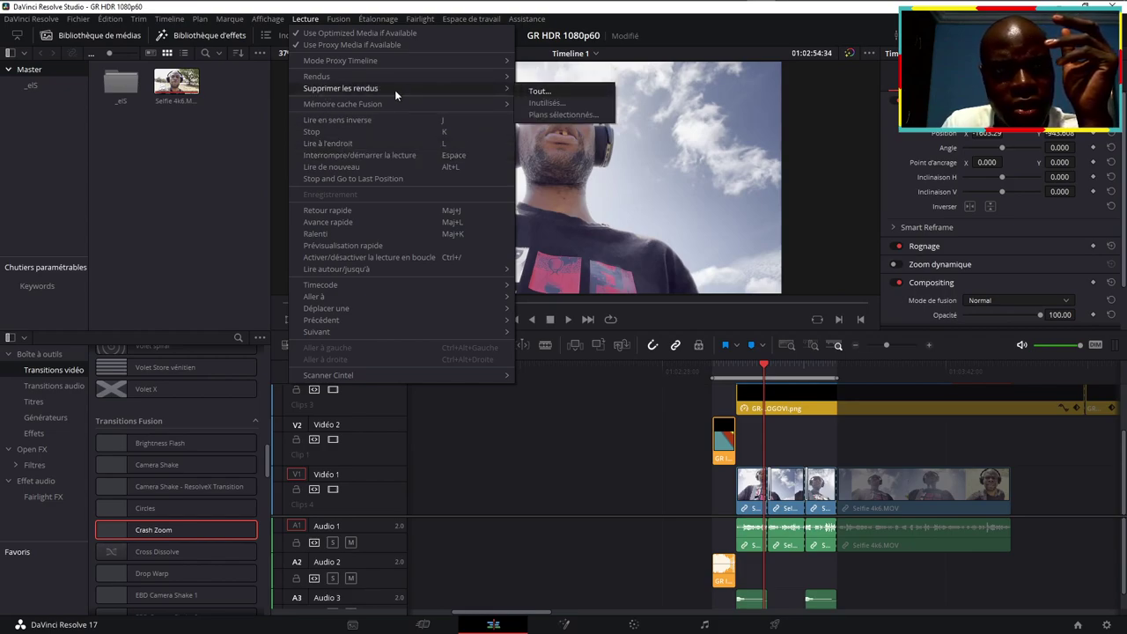
left_click(539, 91)
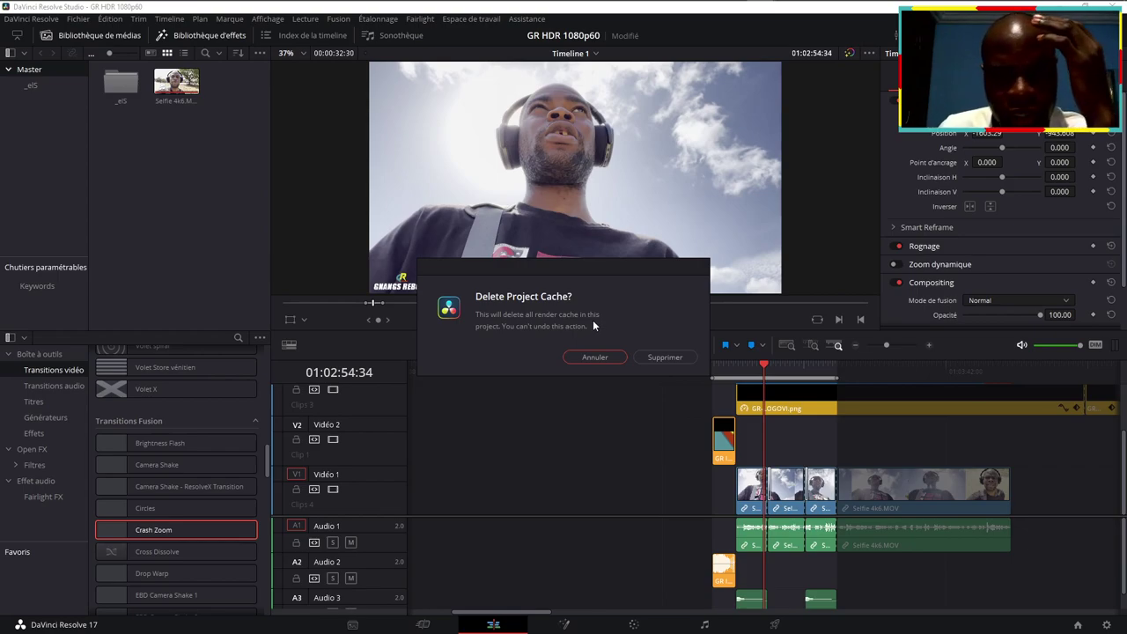
left_click(670, 358)
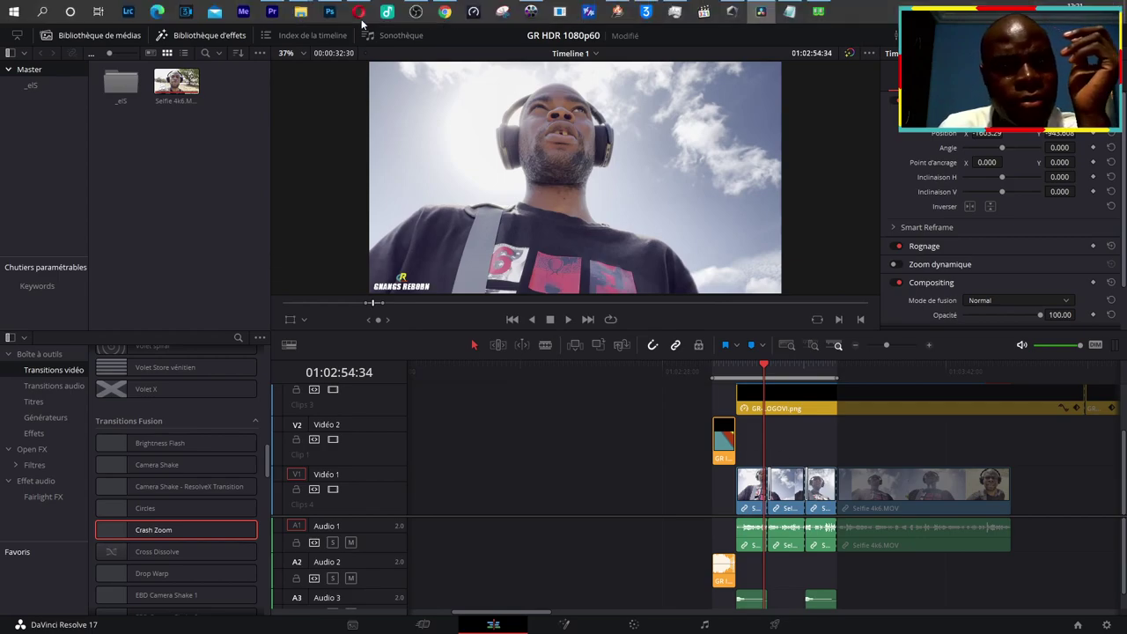
right_click(300, 10)
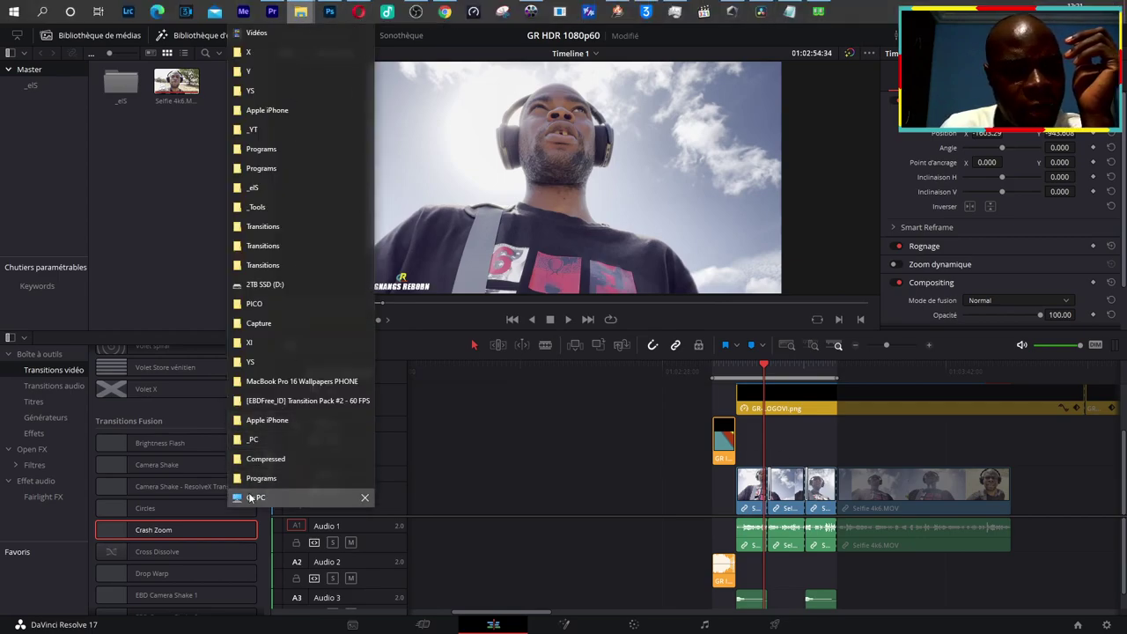
Step: Open Ce PC and refresh until SYS (C:) shows 303 Go free, then switch back to Resolve
left_click(255, 498)
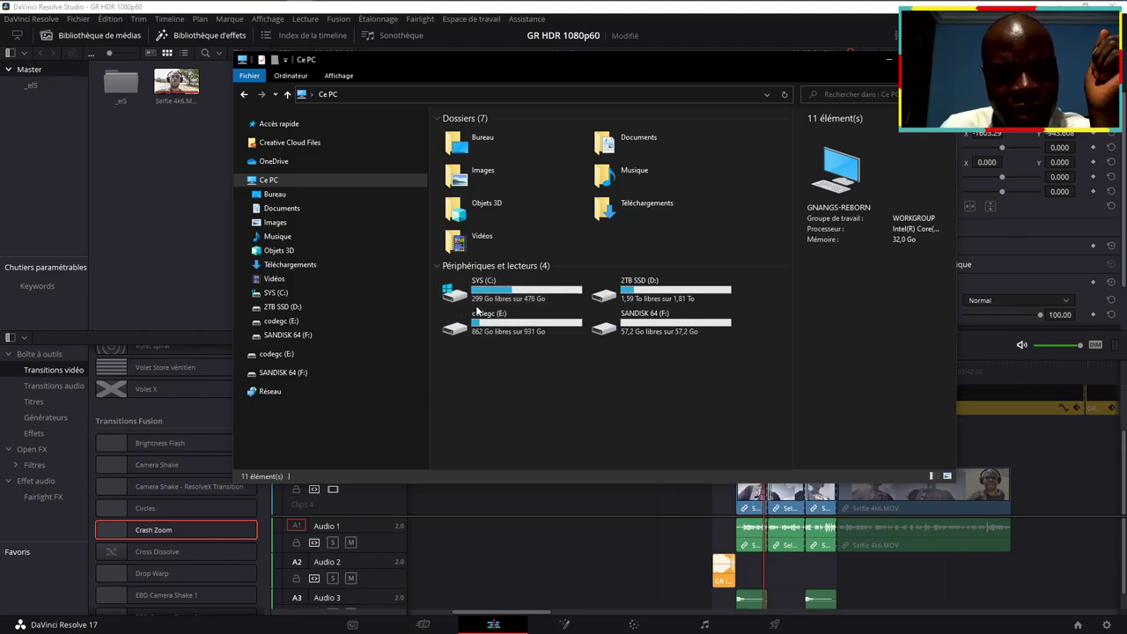
right_click(503, 384)
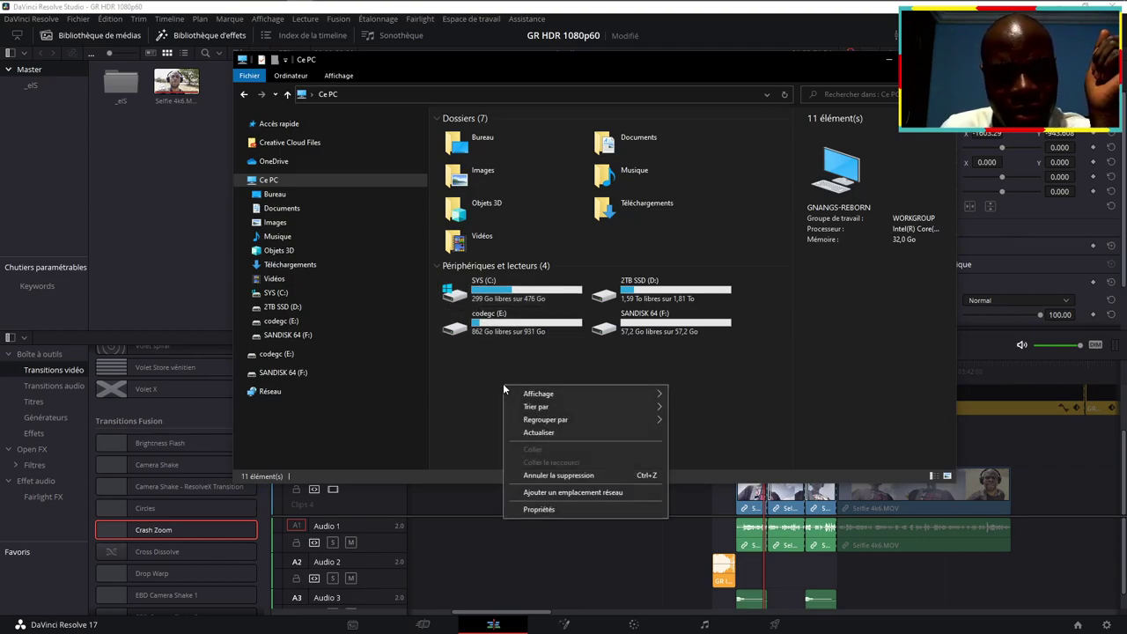
left_click(552, 432)
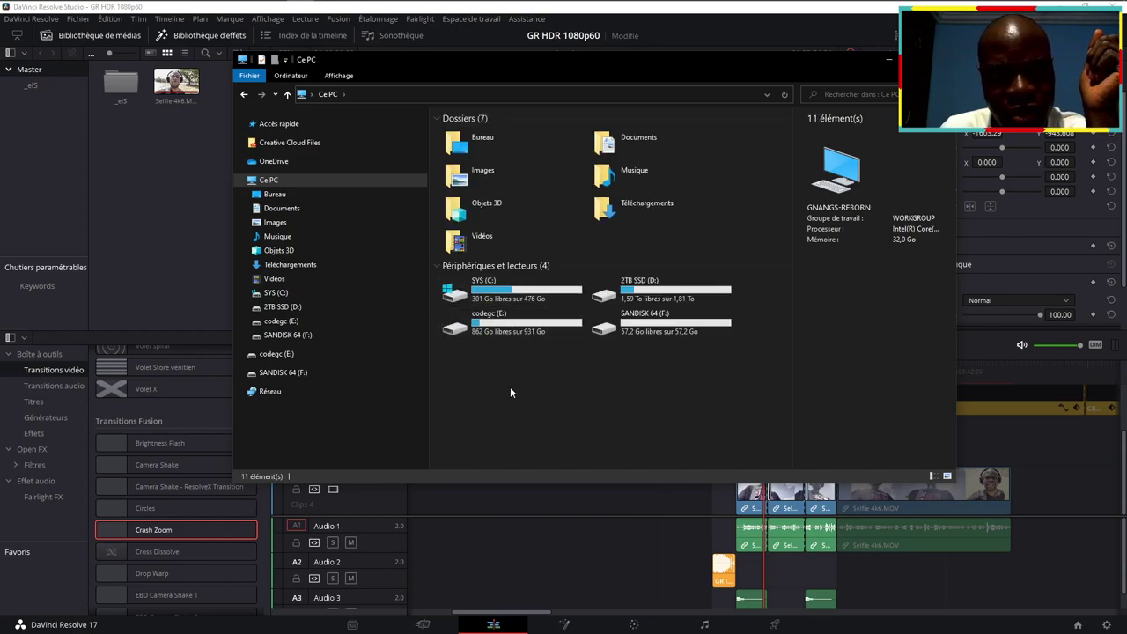
right_click(510, 386)
left_click(541, 435)
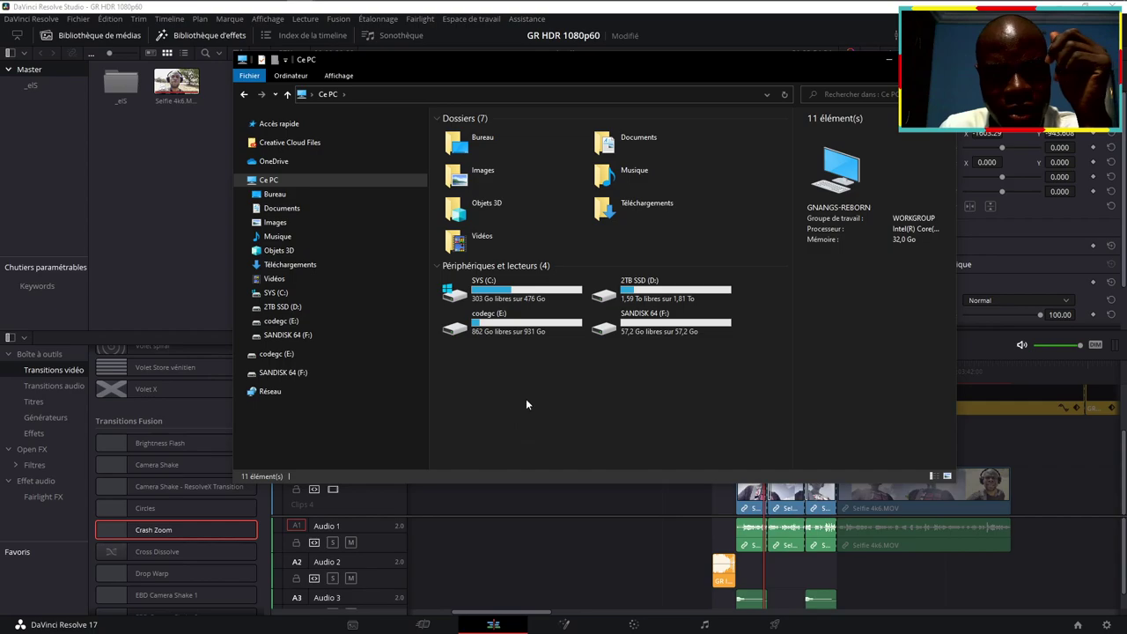
right_click(511, 412)
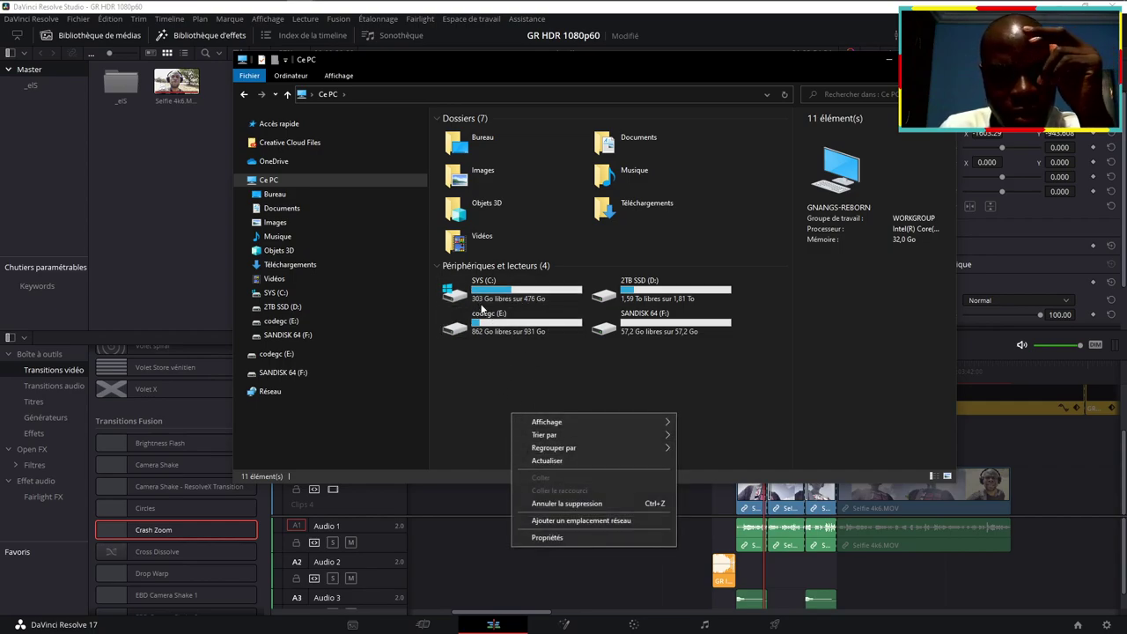
left_click(566, 460)
right_click(528, 398)
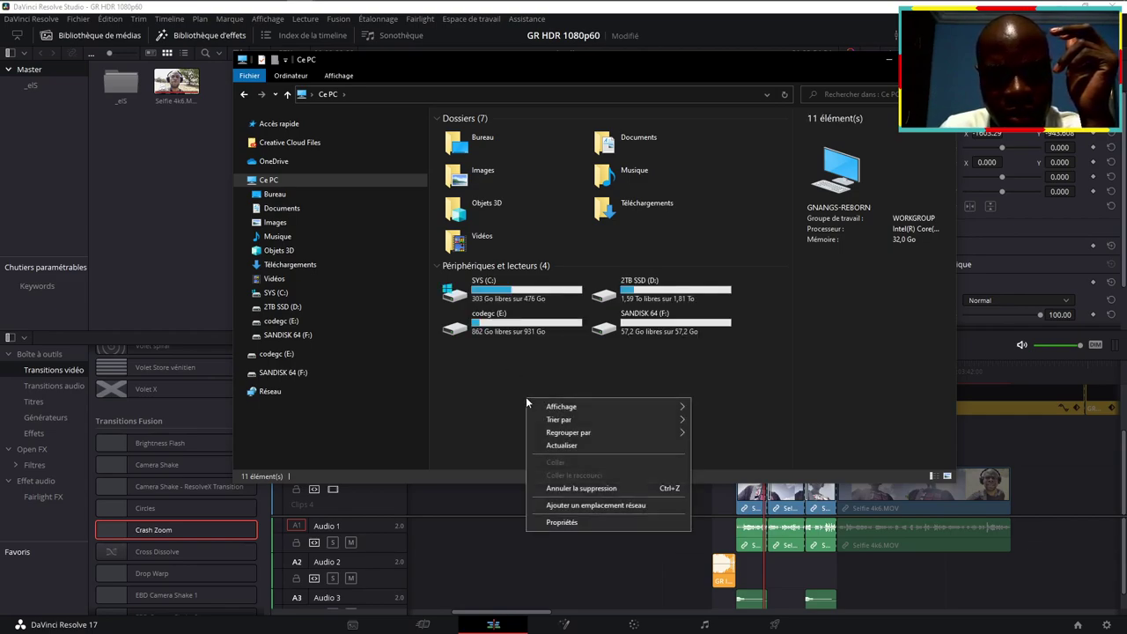
left_click(567, 448)
right_click(500, 415)
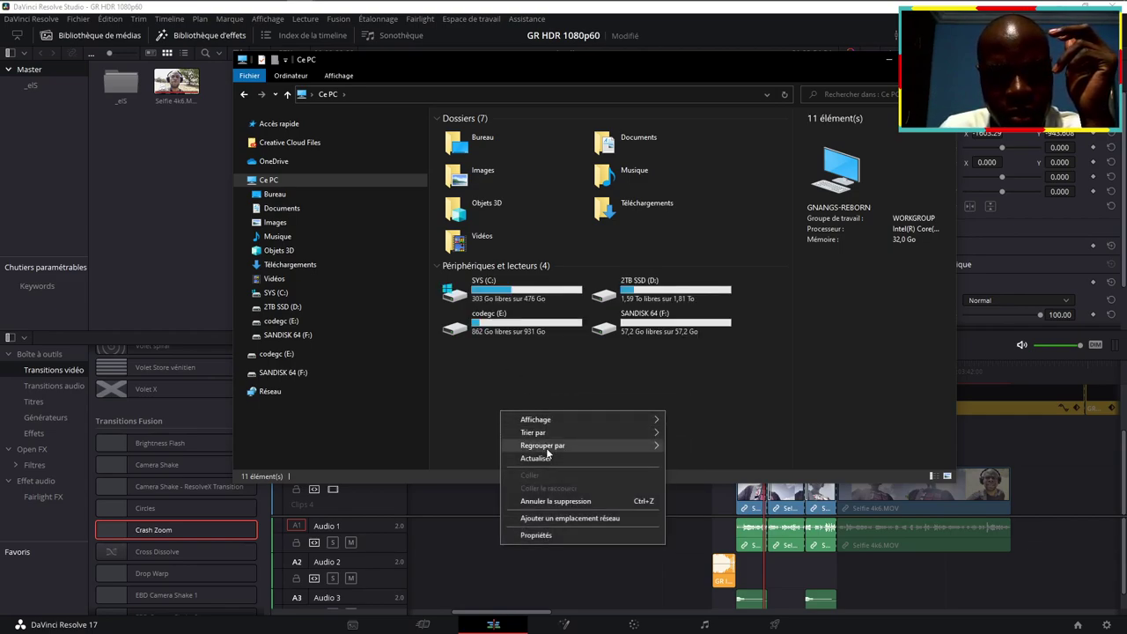
left_click(547, 456)
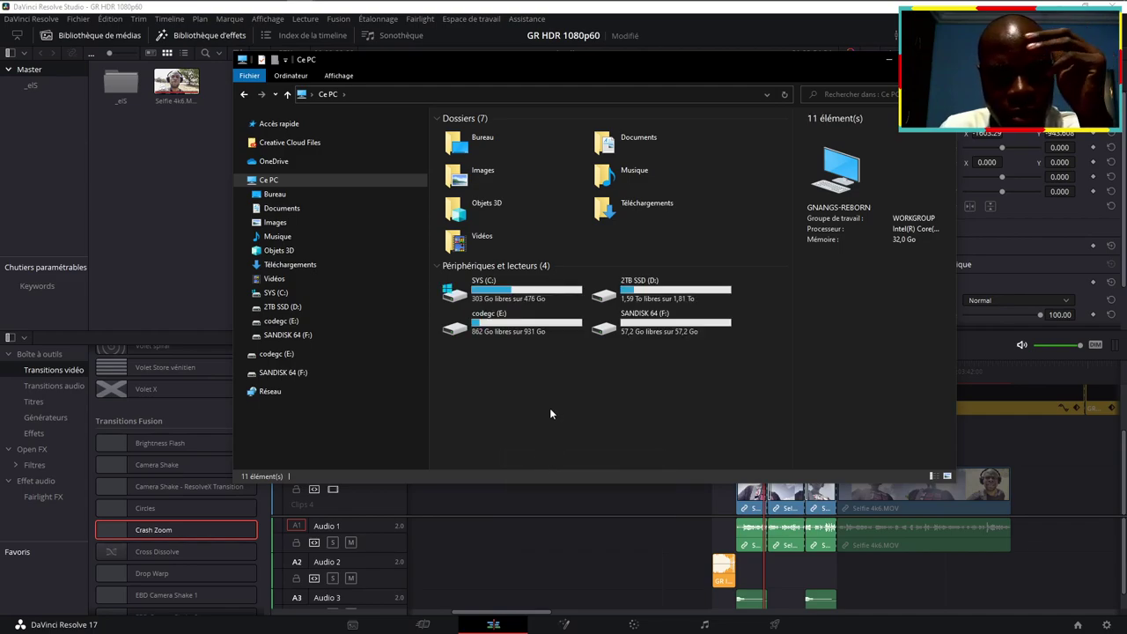
right_click(549, 408)
left_click(590, 455)
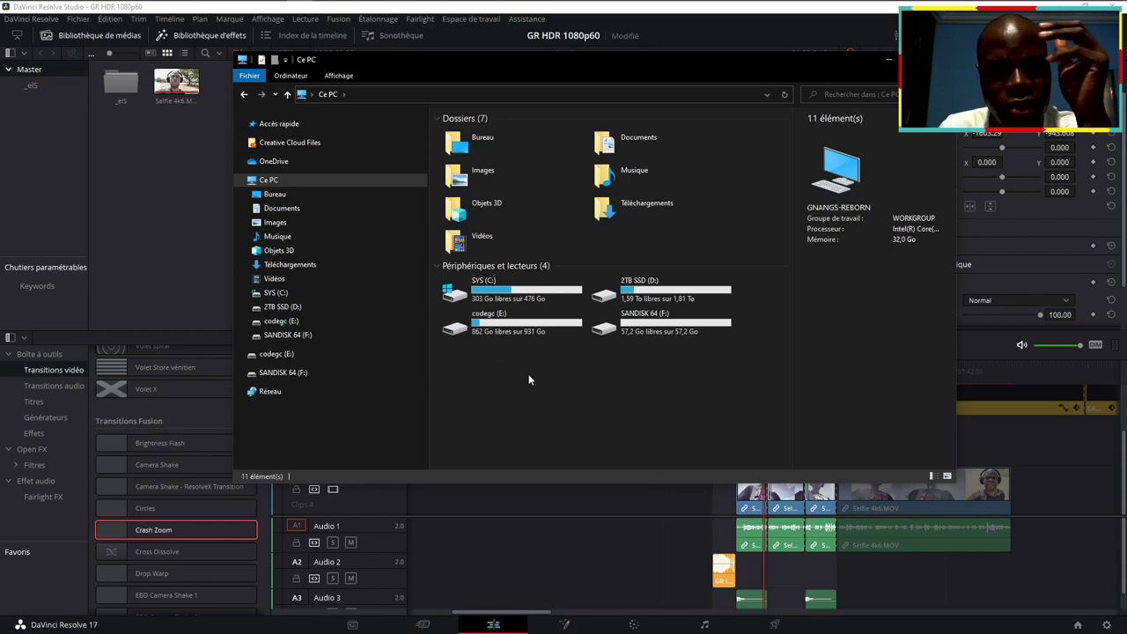
left_click(1035, 466)
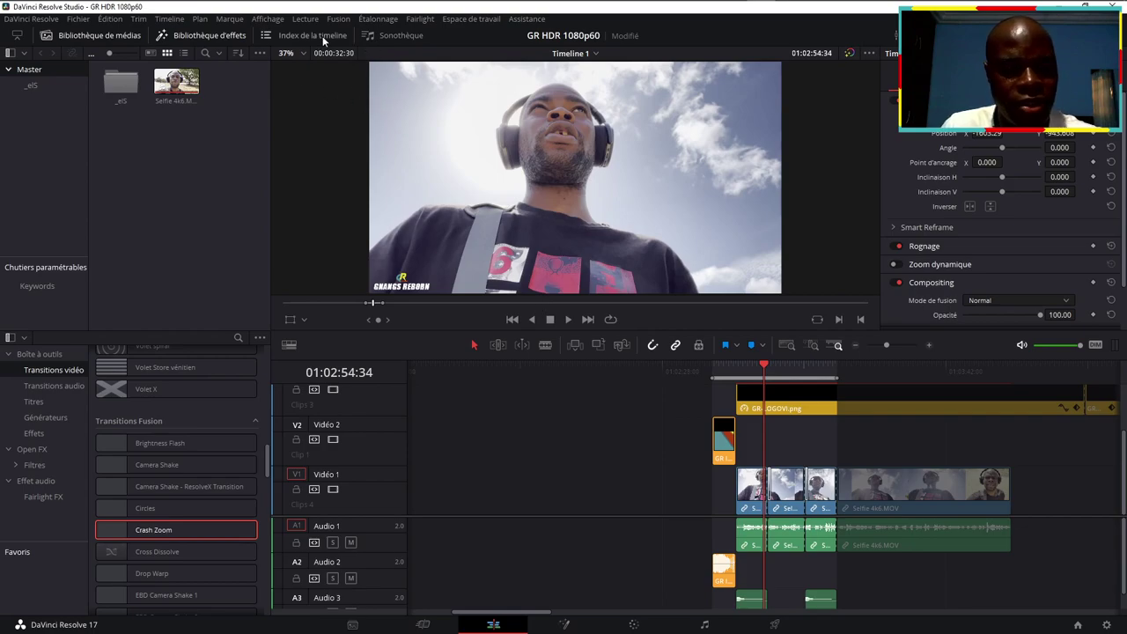
Step: Open Fichier > Paramètres du projet, drag the dialog beside the timeline, then close it
left_click(110, 19)
left_click(110, 18)
left_click(78, 19)
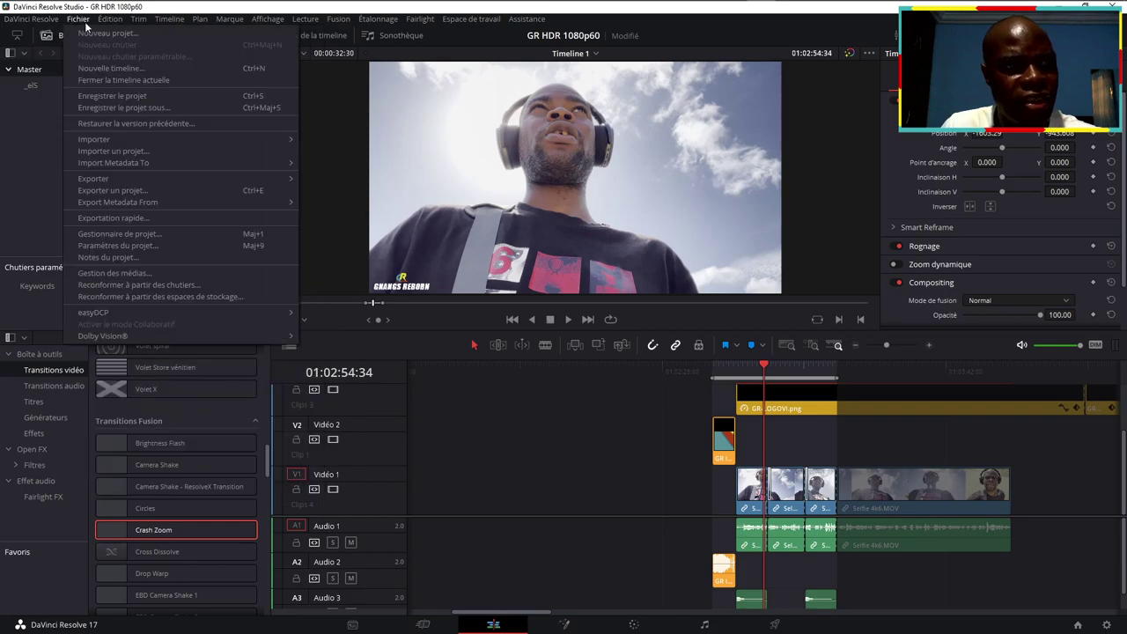
left_click(151, 245)
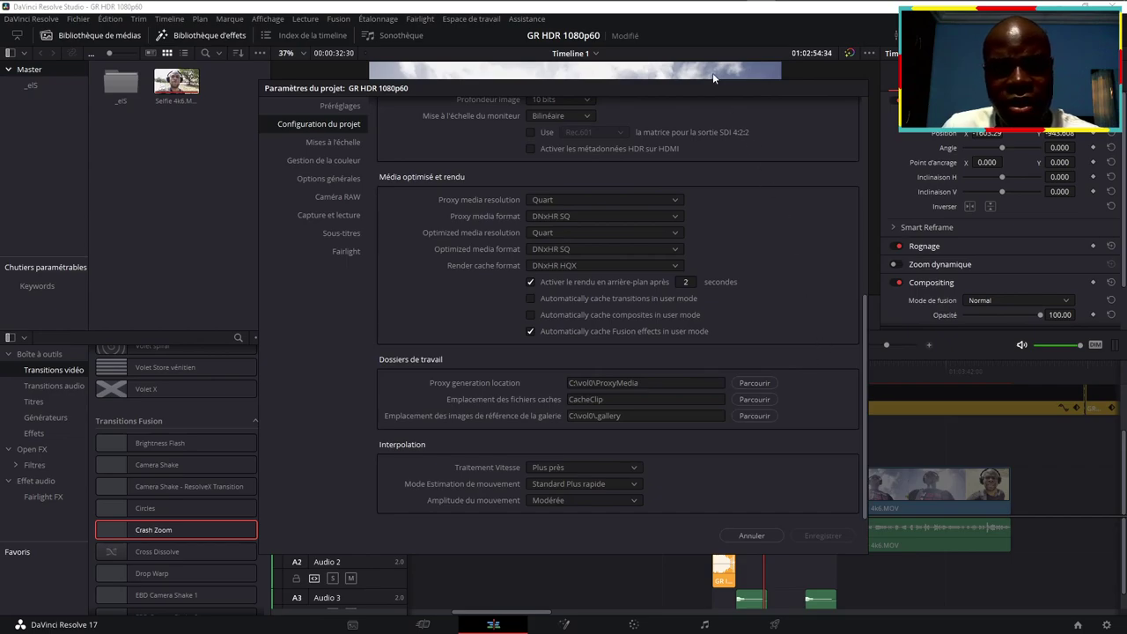
mouse_move(713, 83)
left_mouse_down()
mouse_move(549, 415)
mouse_move(715, 384)
mouse_move(856, 380)
left_mouse_up()
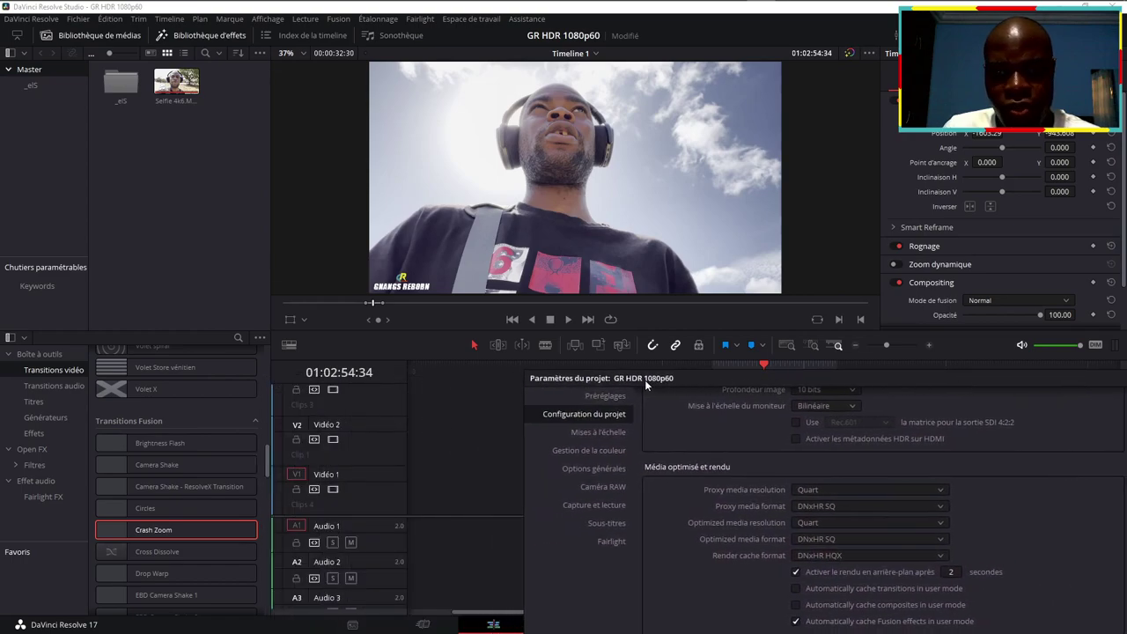
left_click_drag(644, 379, 883, 376)
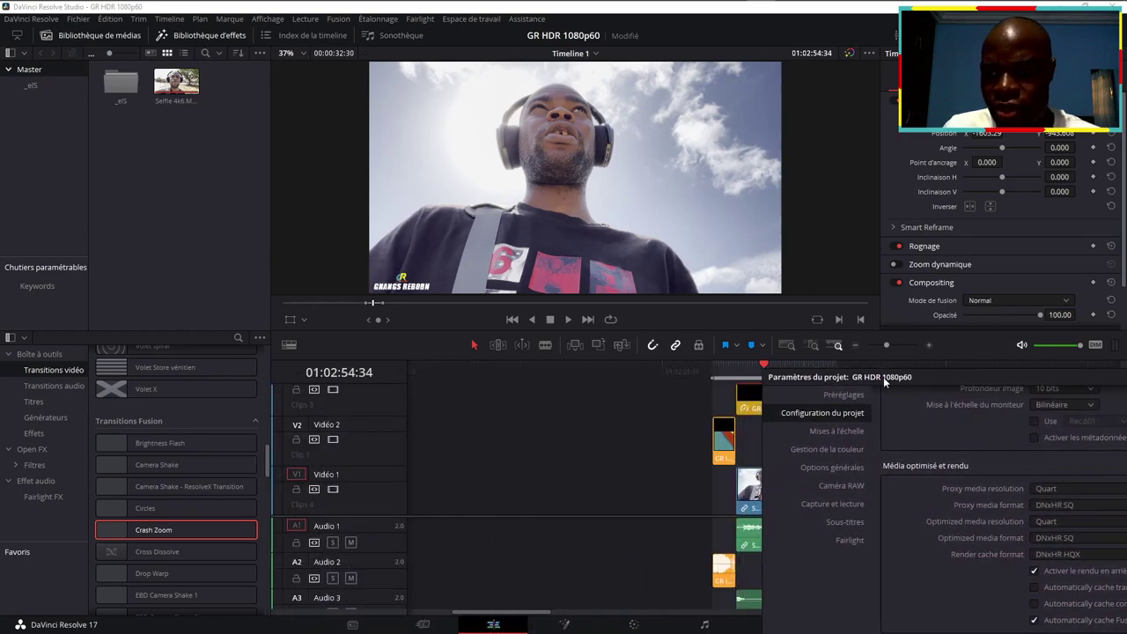
left_click_drag(883, 377, 914, 380)
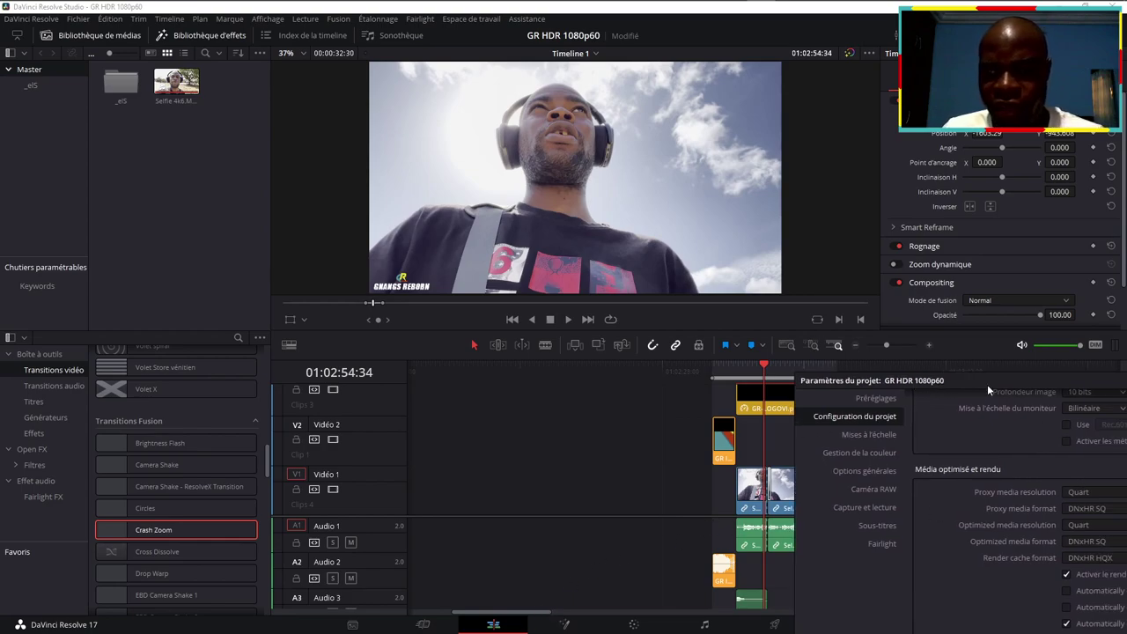
left_click_drag(986, 384, 748, 384)
left_click(823, 393)
Step: Reopen Paramètres du projet and move it to the lower right to review cache settings
left_click_drag(509, 617, 558, 613)
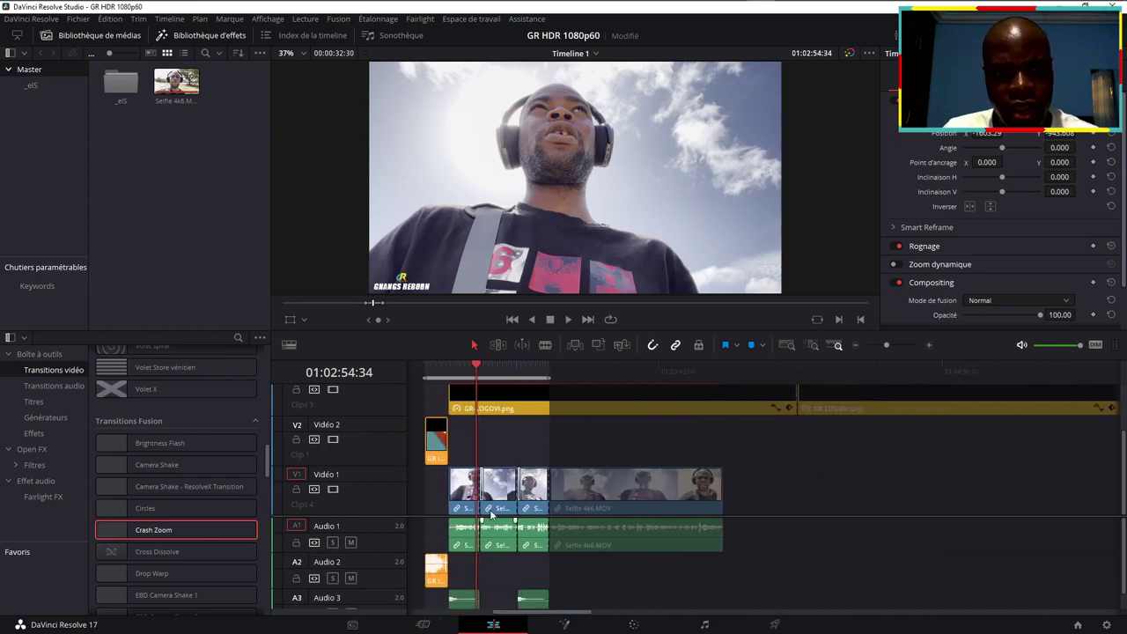
left_click(79, 20)
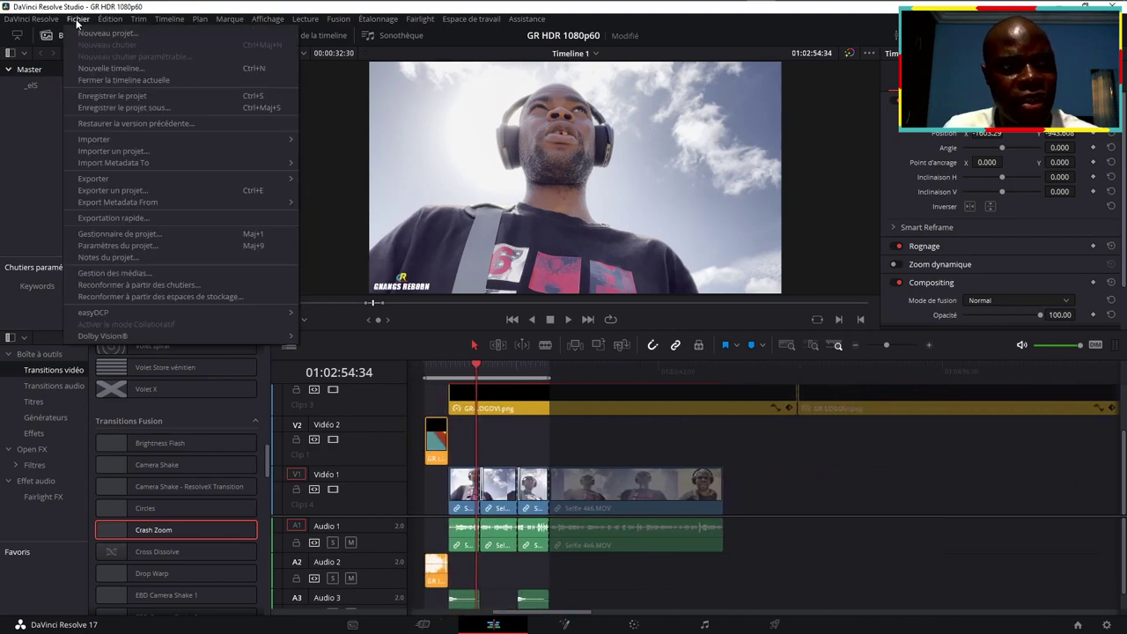
left_click(123, 245)
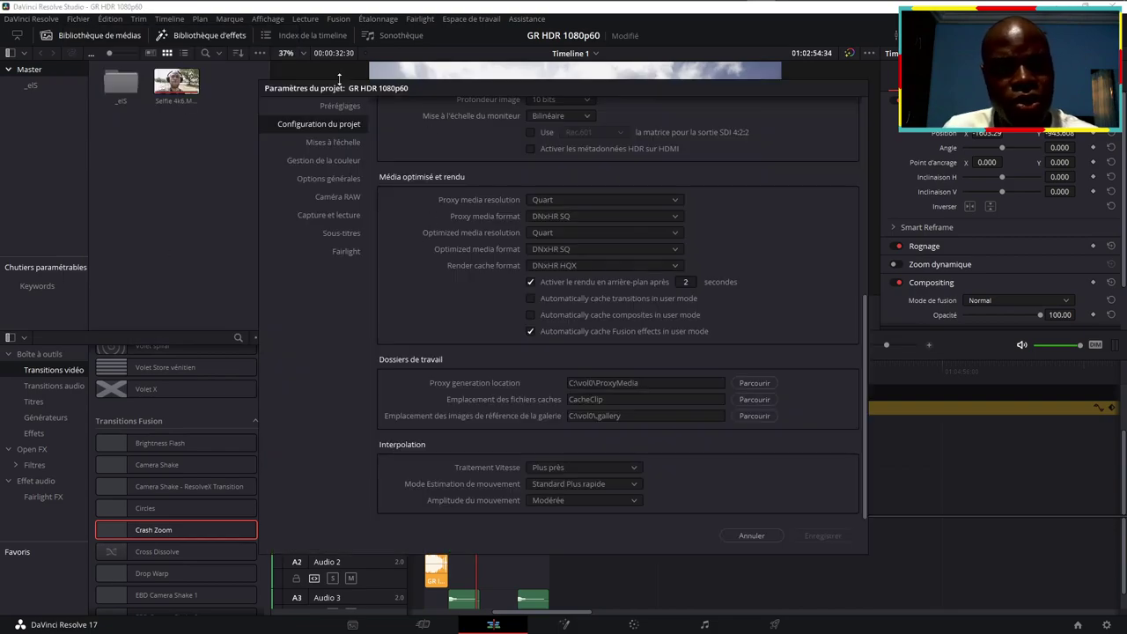
mouse_move(292, 87)
left_mouse_down()
mouse_move(772, 326)
mouse_move(776, 391)
mouse_move(764, 429)
left_mouse_up()
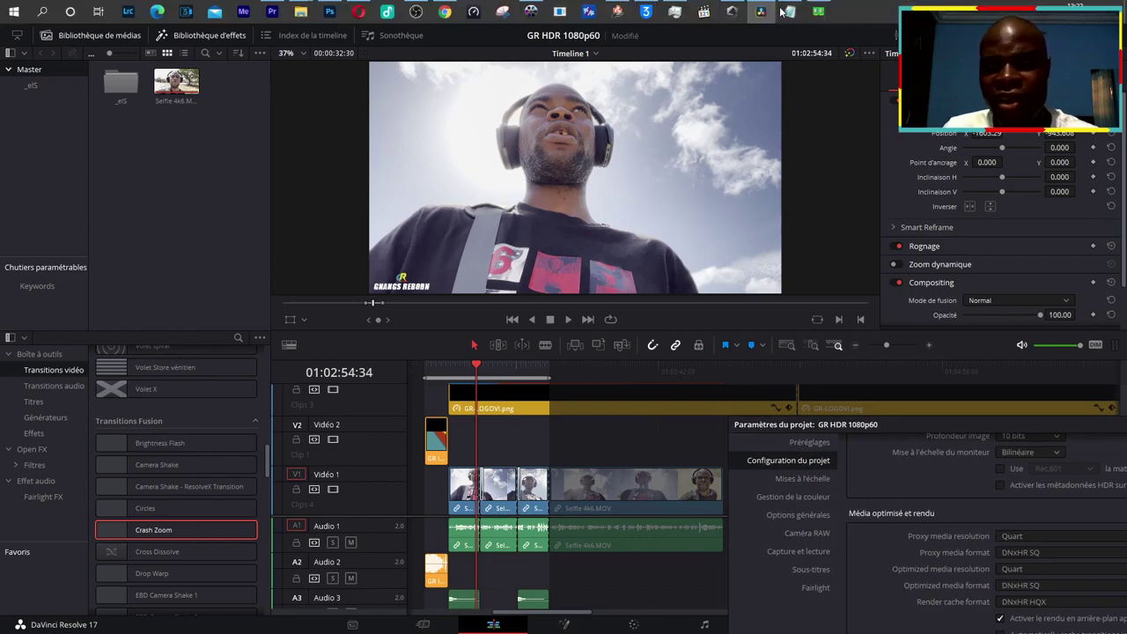
Step: Reopen Mem Reduct showing 30% physical memory used, move it to the right, and launch Snipping Tool
left_click(819, 11)
mouse_move(257, 169)
left_mouse_down()
mouse_move(283, 144)
mouse_move(260, 102)
mouse_move(228, 124)
left_mouse_up()
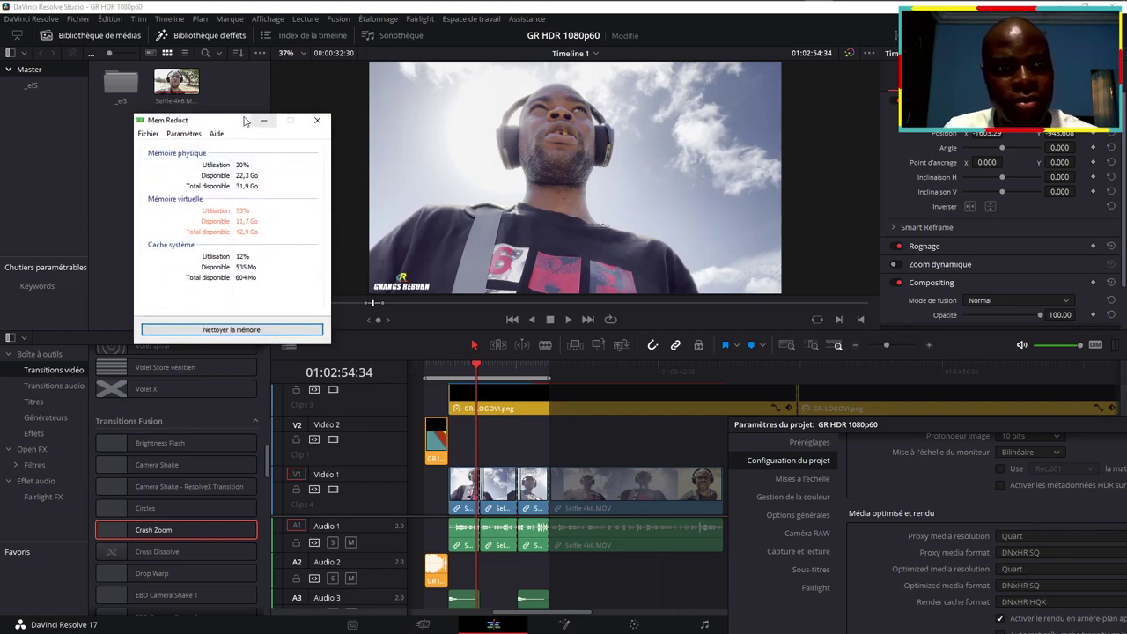
mouse_move(235, 120)
left_mouse_down()
mouse_move(406, 134)
mouse_move(490, 190)
mouse_move(776, 107)
mouse_move(776, 88)
left_mouse_up()
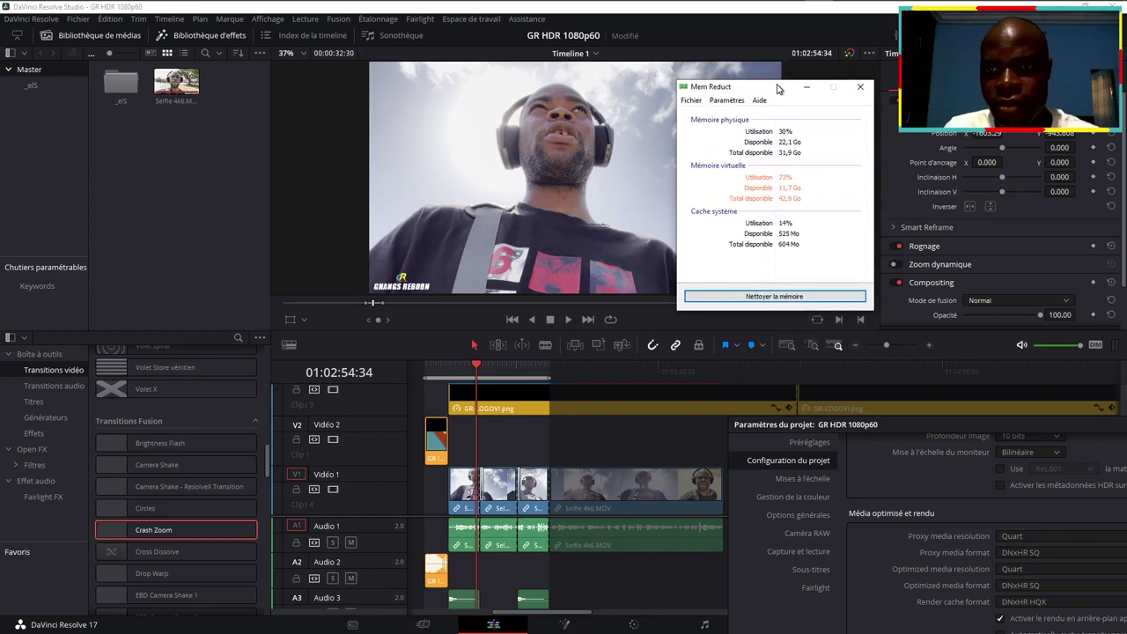
left_click_drag(776, 88, 780, 88)
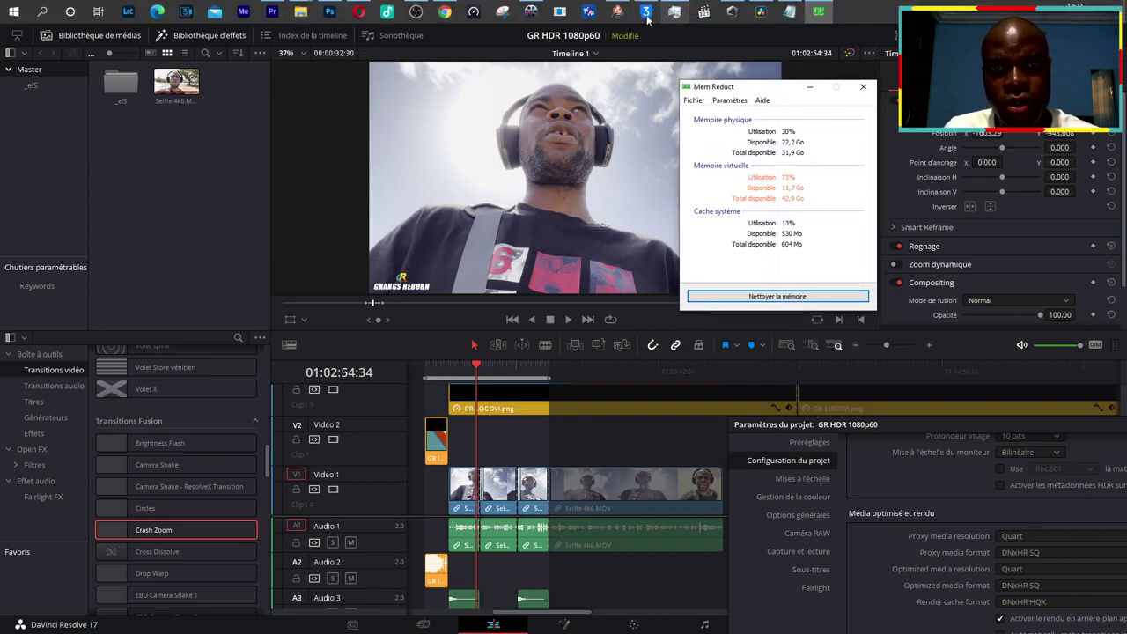
left_click(504, 14)
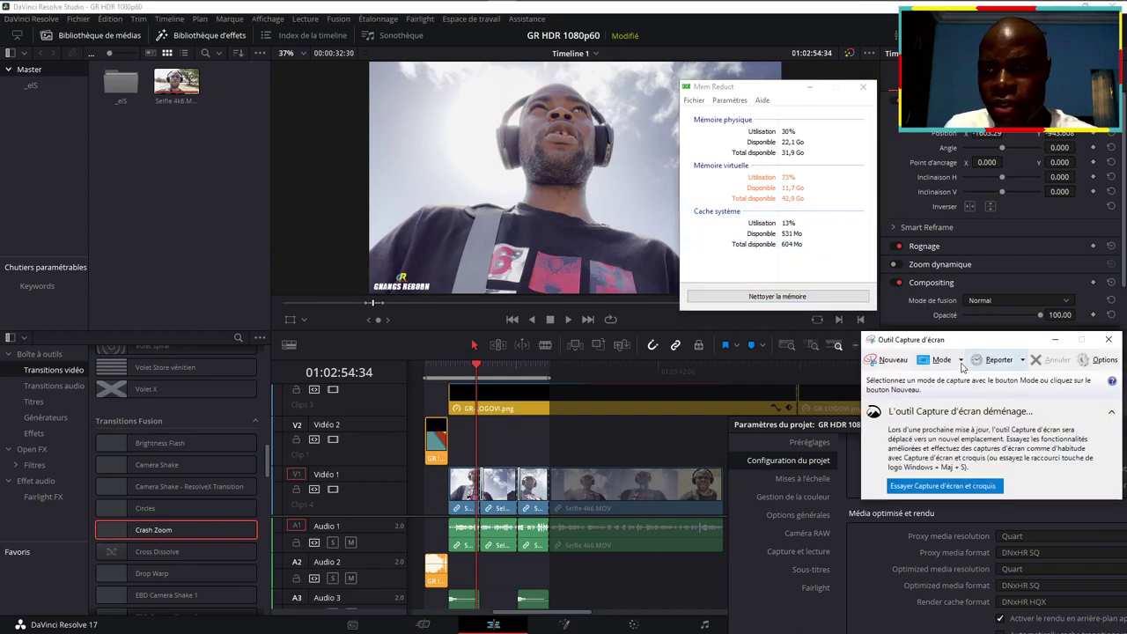
Step: Take a Plein écran capture, close it without saving, and cancel Resolve's Project Settings
left_click(939, 359)
left_click(955, 418)
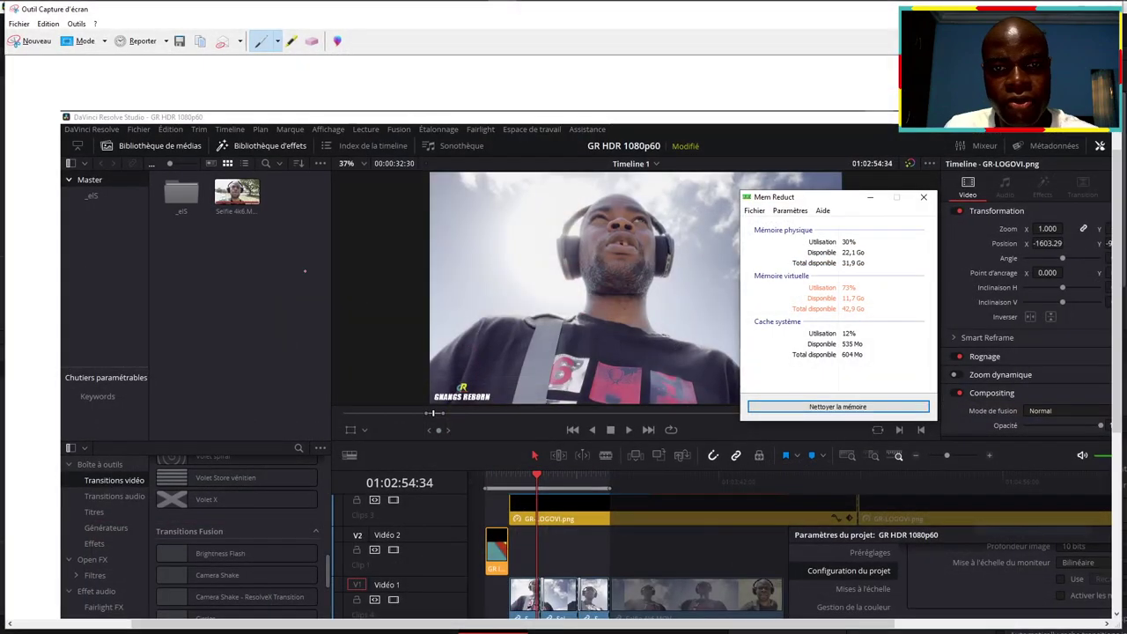
key("ctrl+s")
type("EFEFFEFEFEFE")
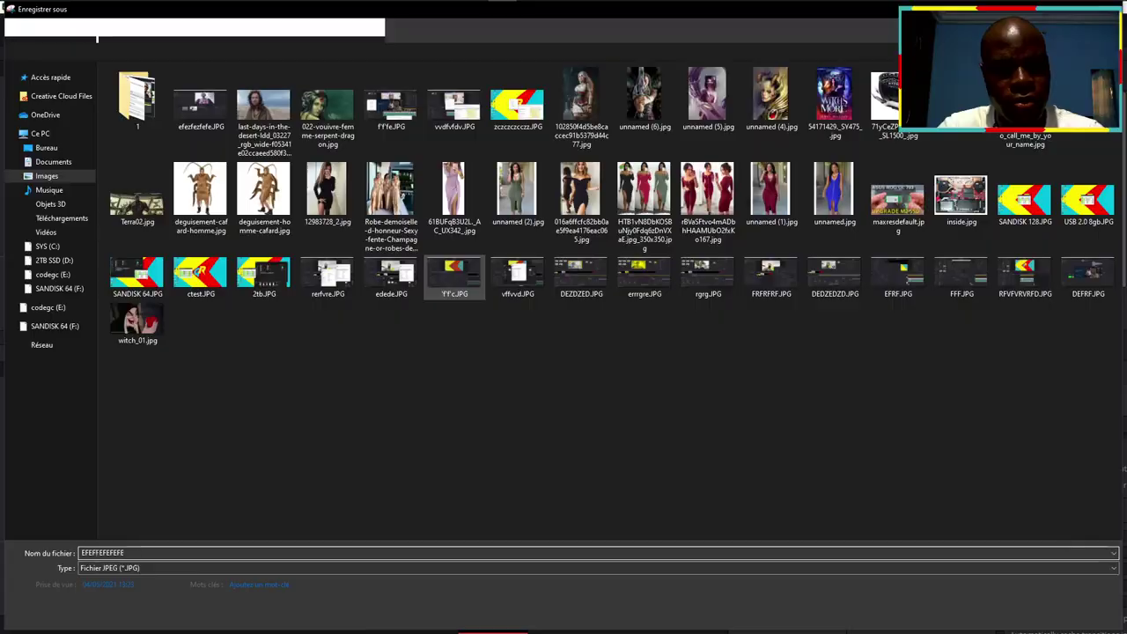
key("Return")
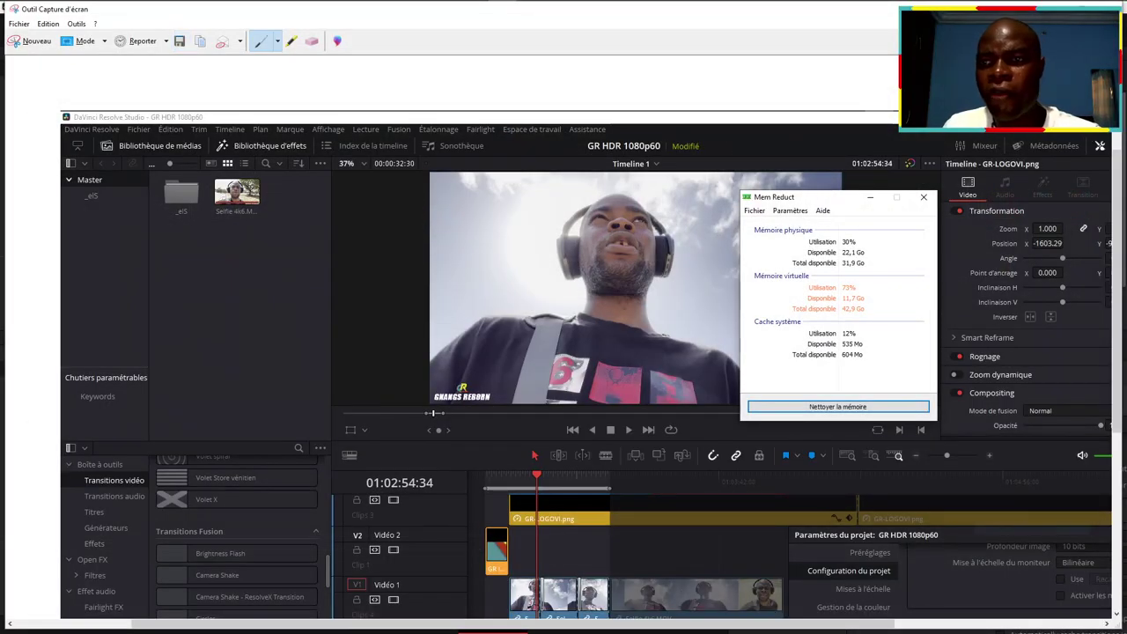
left_click(1111, 9)
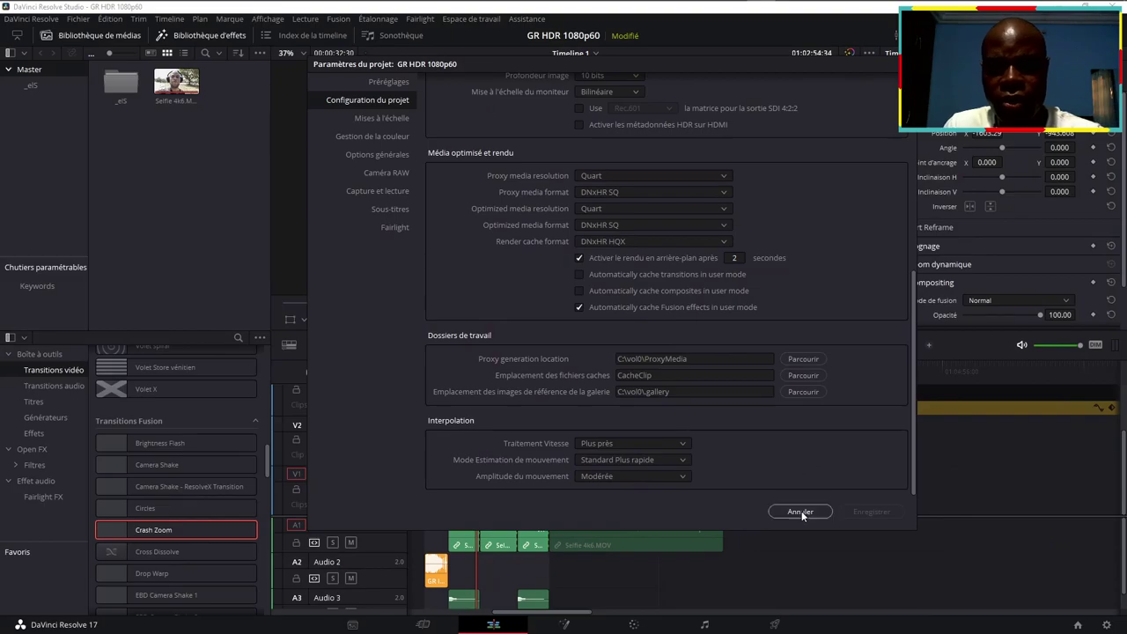
left_click(800, 511)
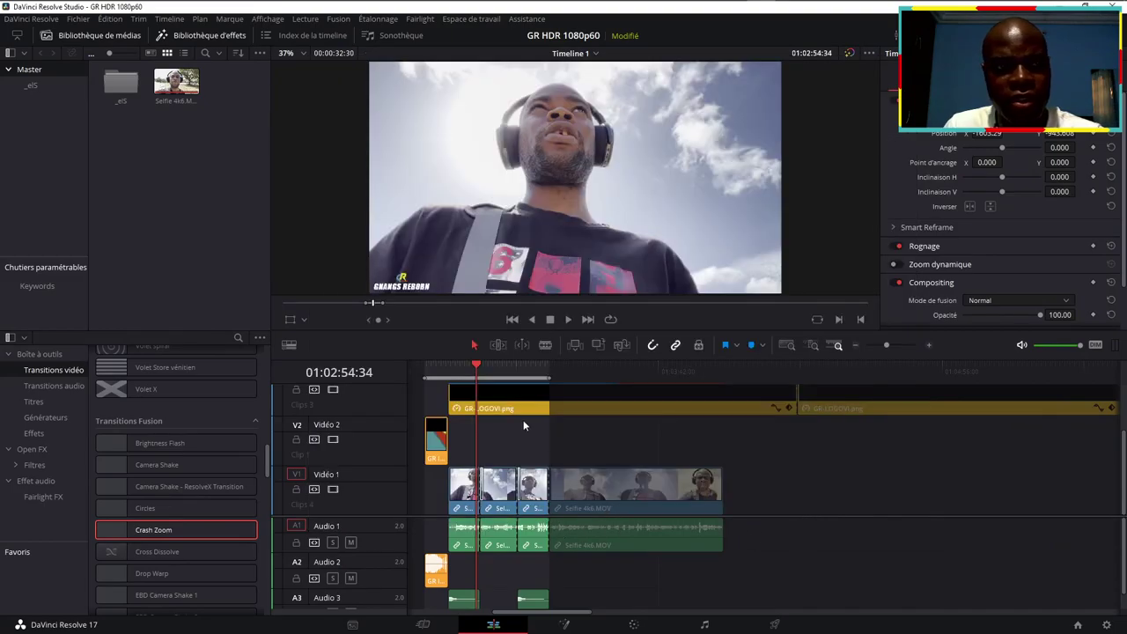
Step: Refresh Ce PC twice to read SYS (C:) at 298 Go free of 476 Go, then scrub Resolve's timeline
right_click(300, 10)
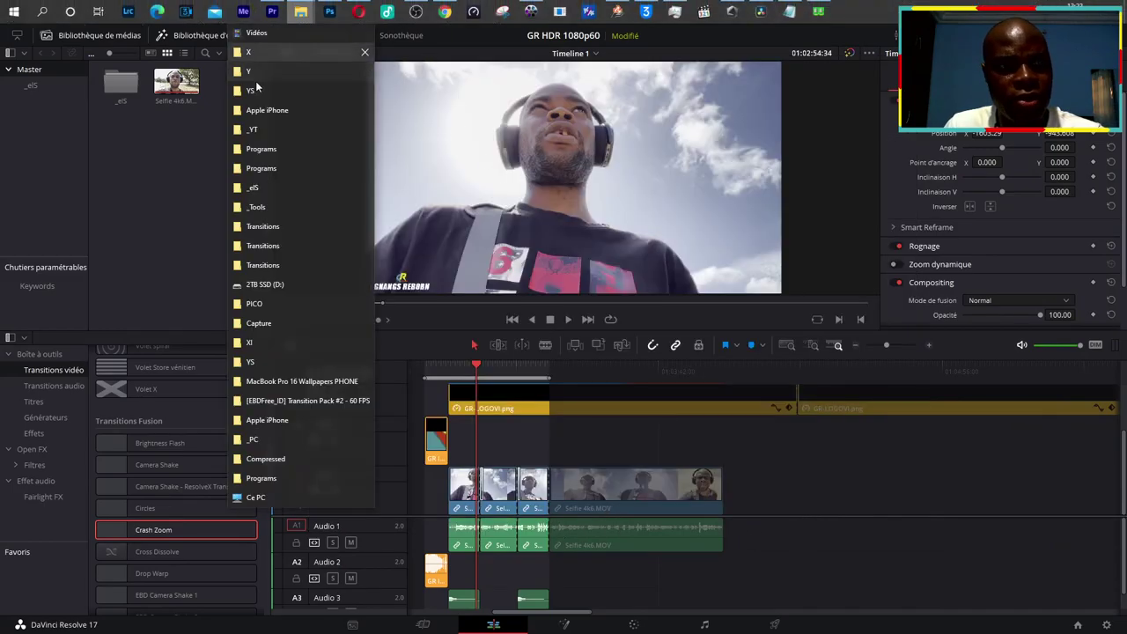
left_click(255, 497)
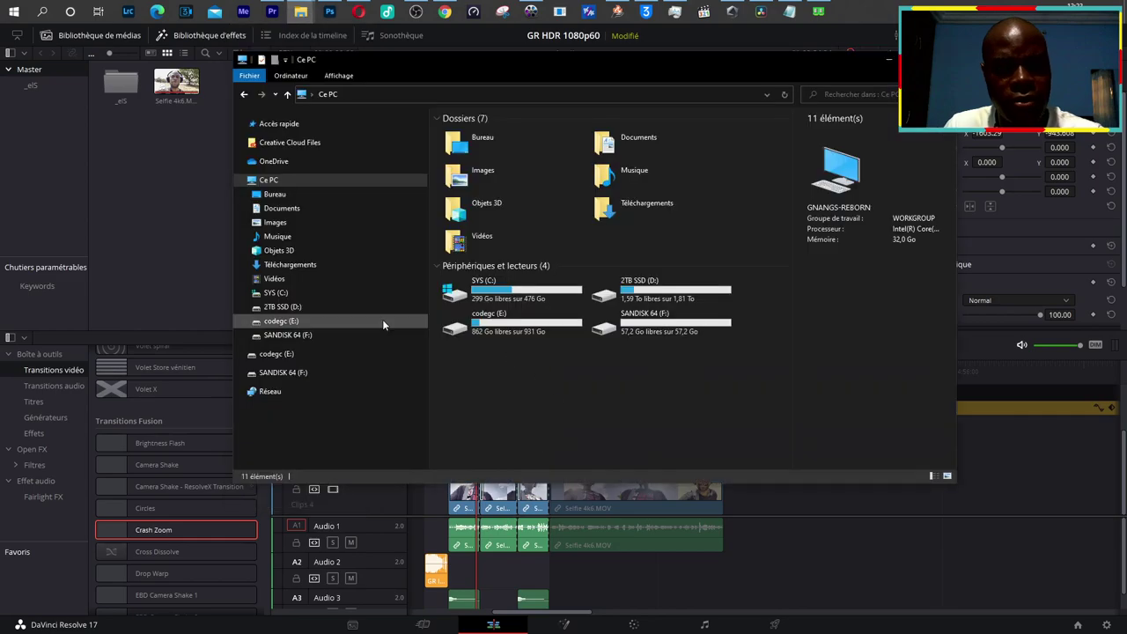
right_click(509, 382)
left_click(551, 432)
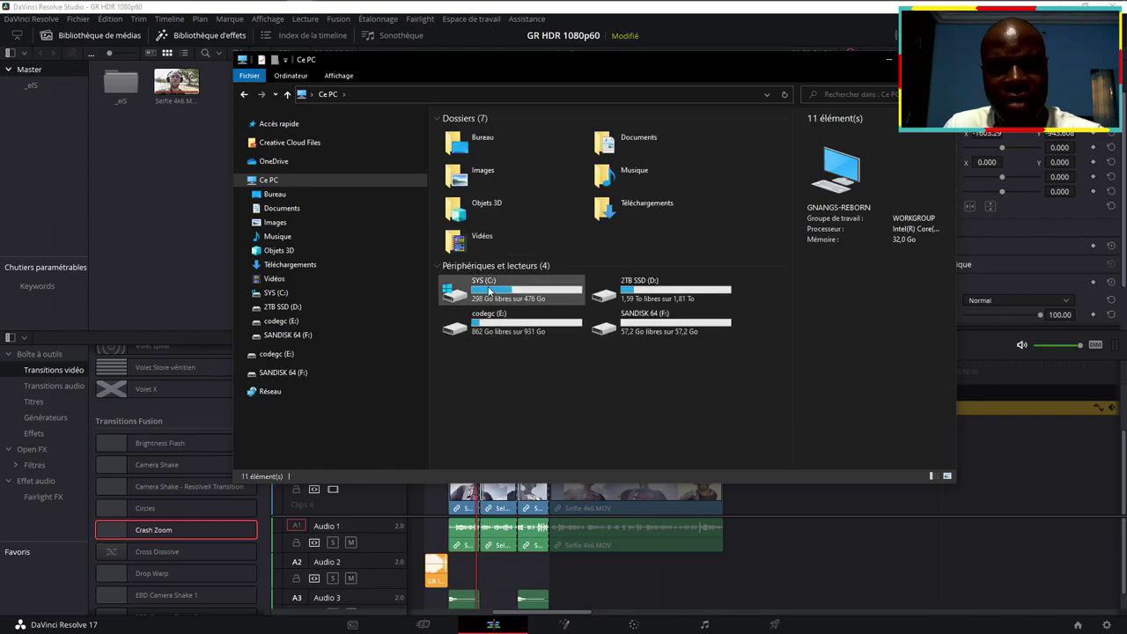
right_click(536, 387)
left_click(576, 437)
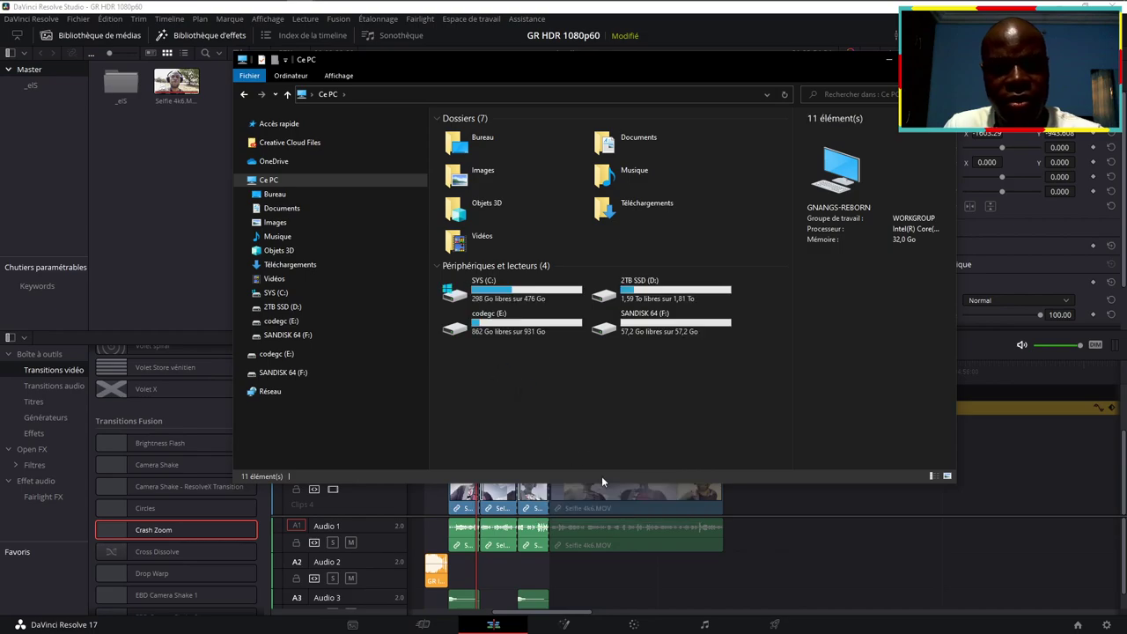
left_click(782, 542)
left_click_drag(472, 376, 483, 376)
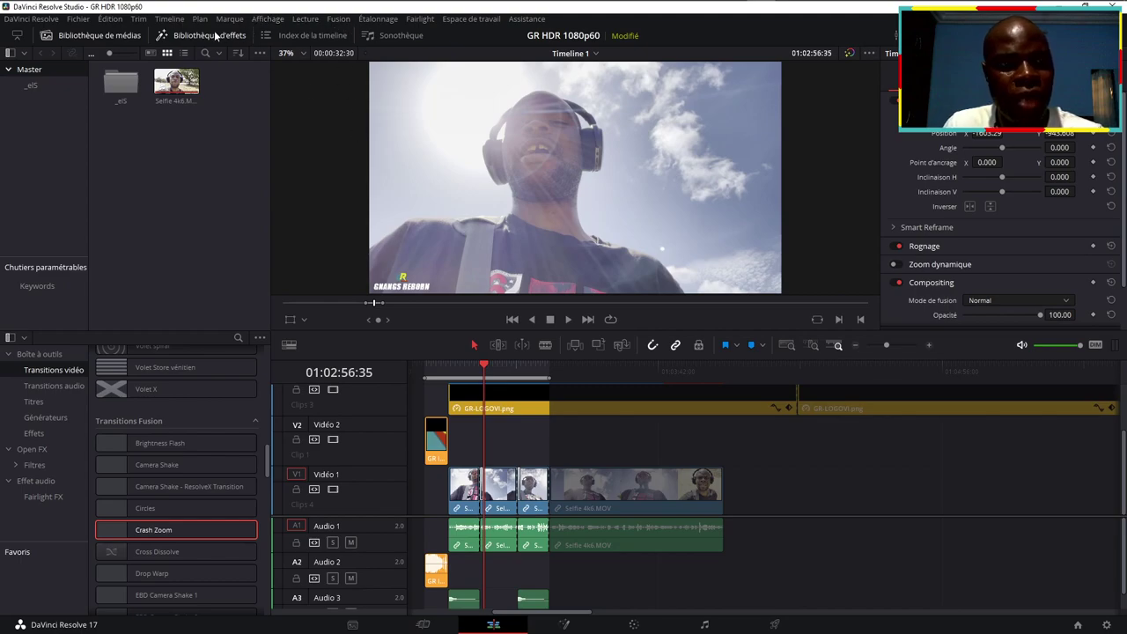
Step: Play Timeline 1 from near its start, then confirm deleting all render cache with Supprimer
left_click(465, 366)
key("space")
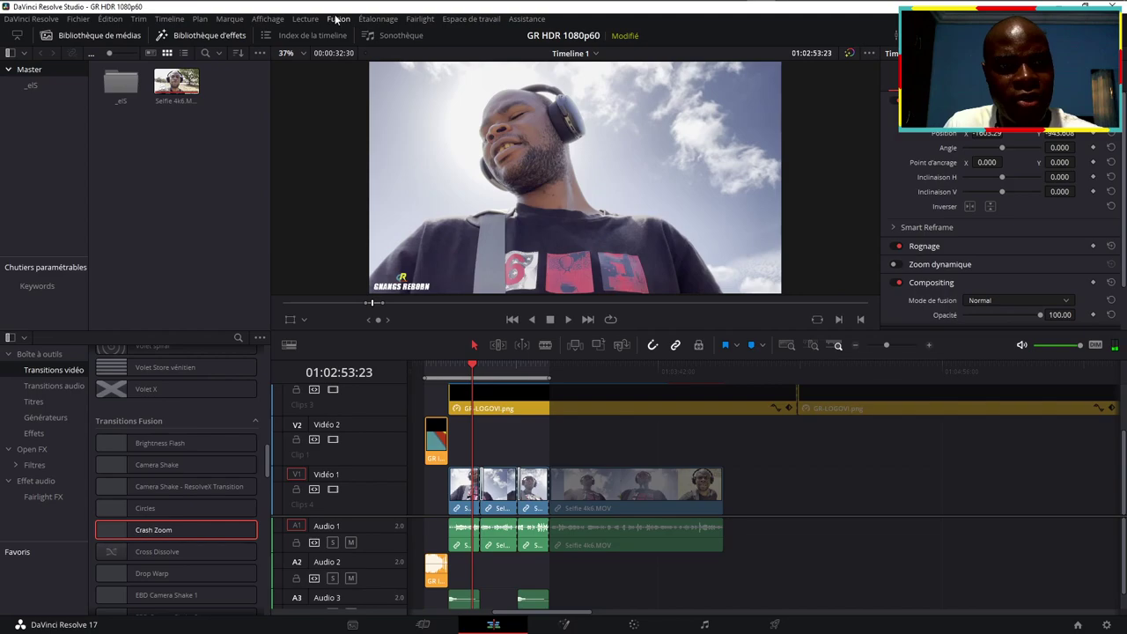
left_click(305, 18)
mouse_move(405, 77)
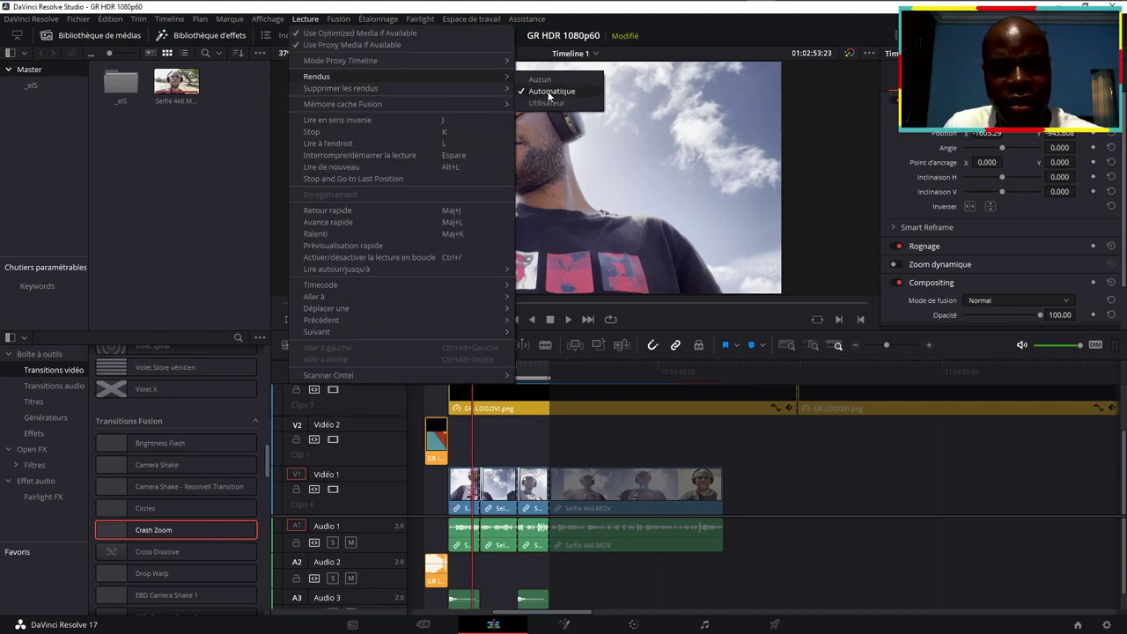
mouse_move(465, 86)
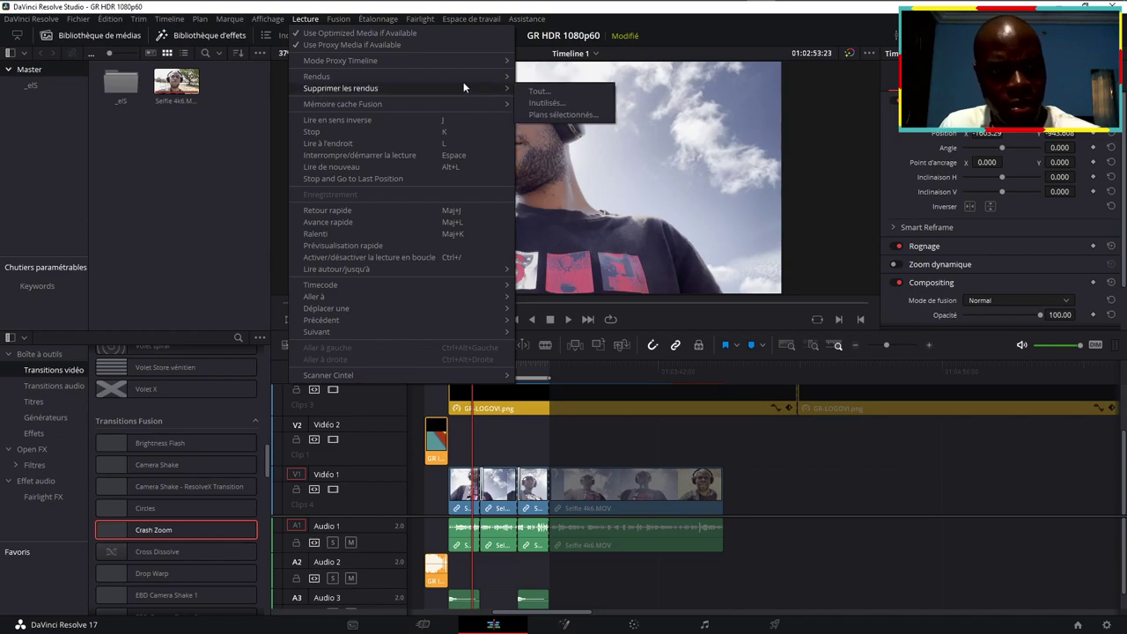
left_click(566, 91)
left_click(664, 357)
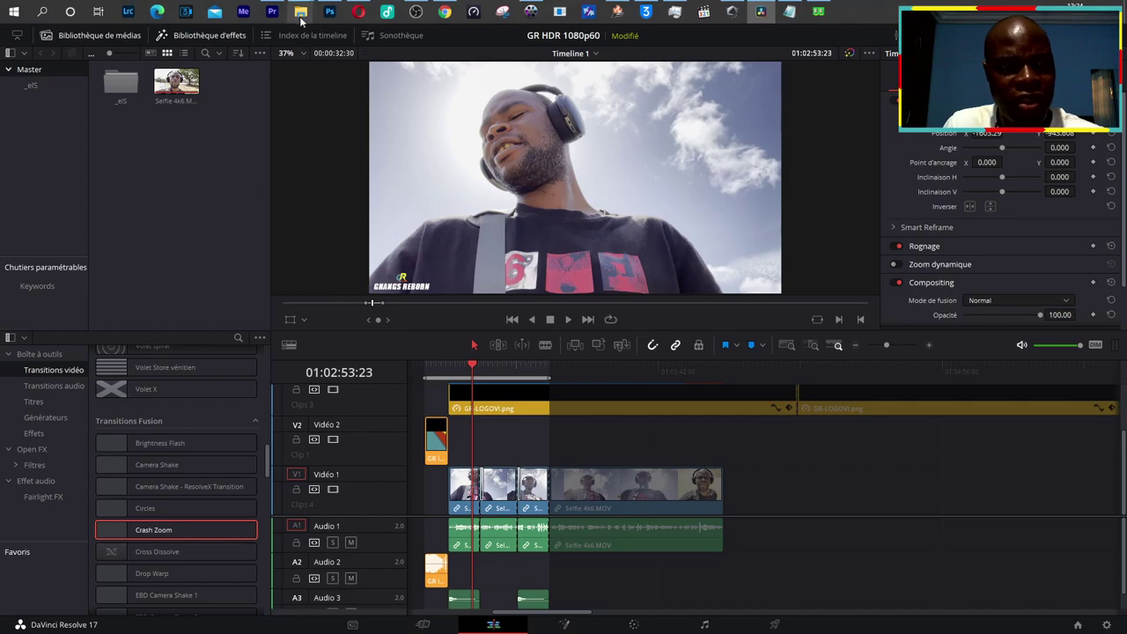
Step: Refresh Ce PC twice until SYS (C:) reads 303 Go free, then scrub forward through Timeline 1
right_click(300, 10)
left_click(264, 497)
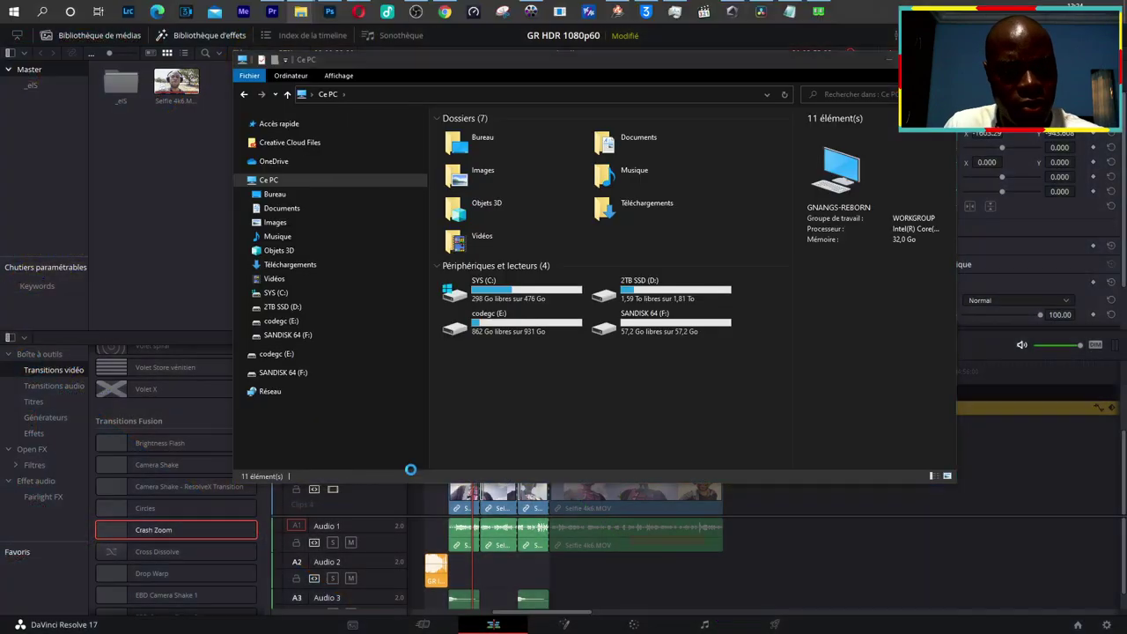
right_click(579, 384)
left_click(624, 427)
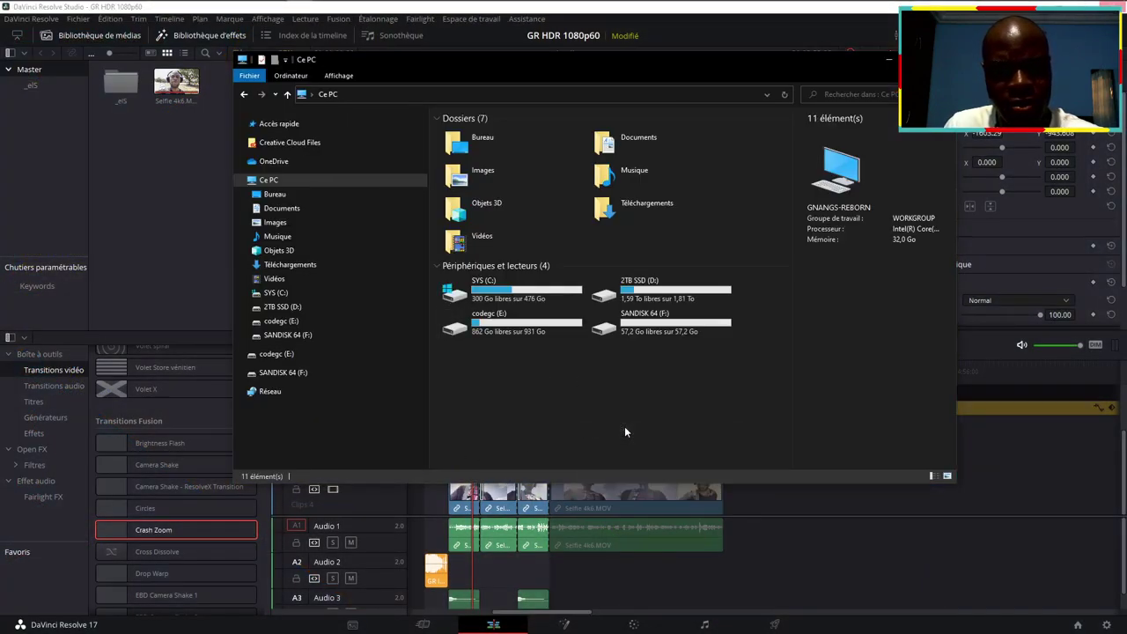
right_click(534, 363)
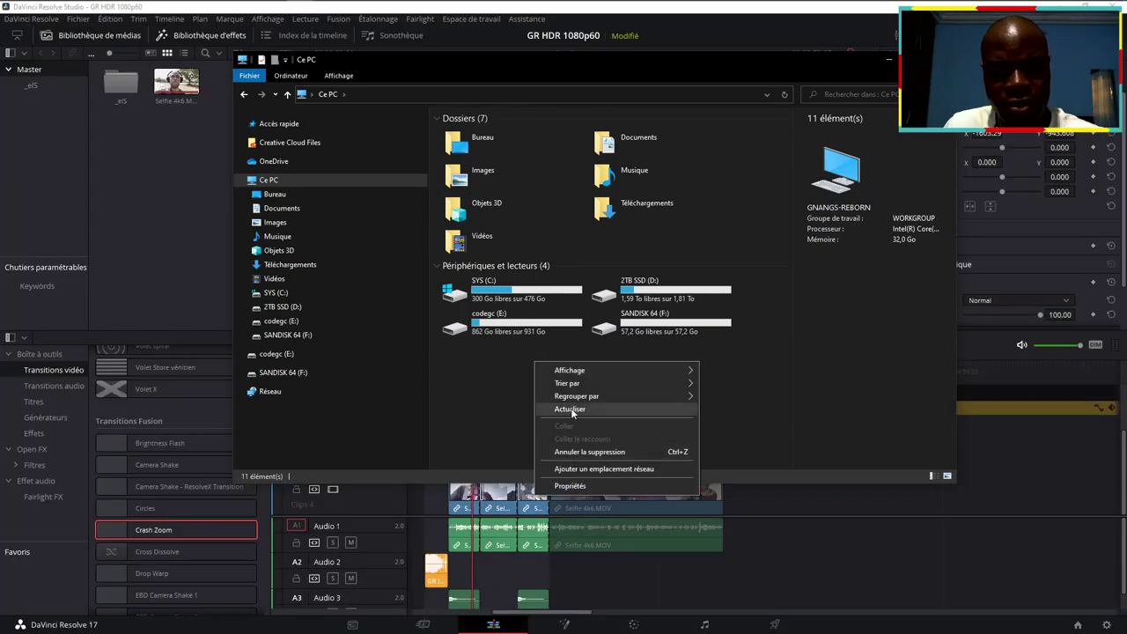
left_click(571, 410)
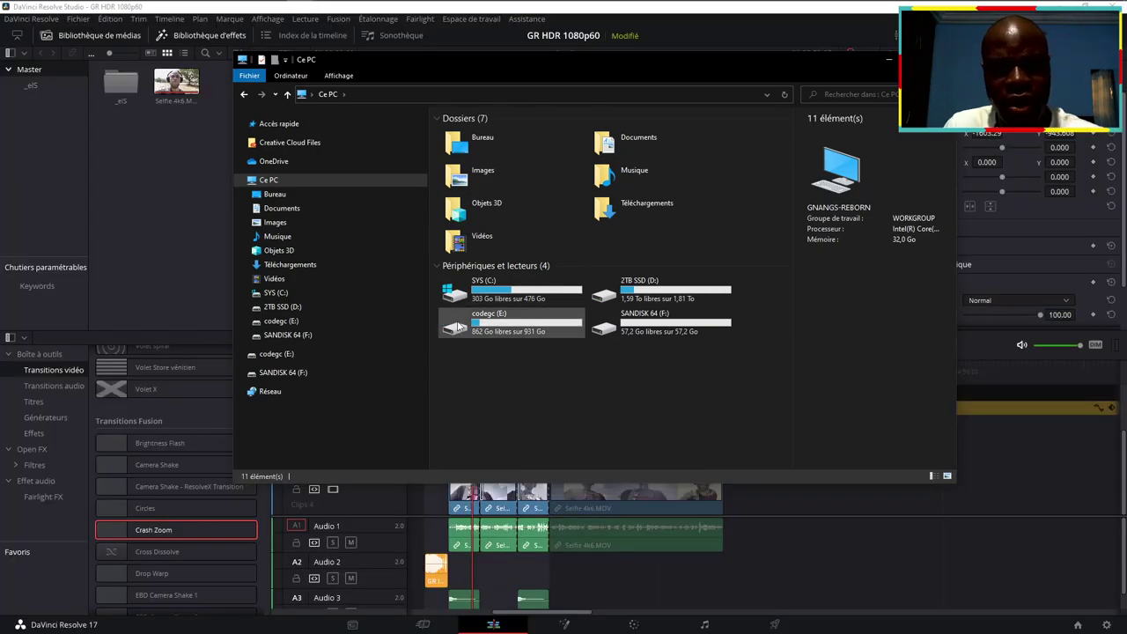
left_click(1024, 525)
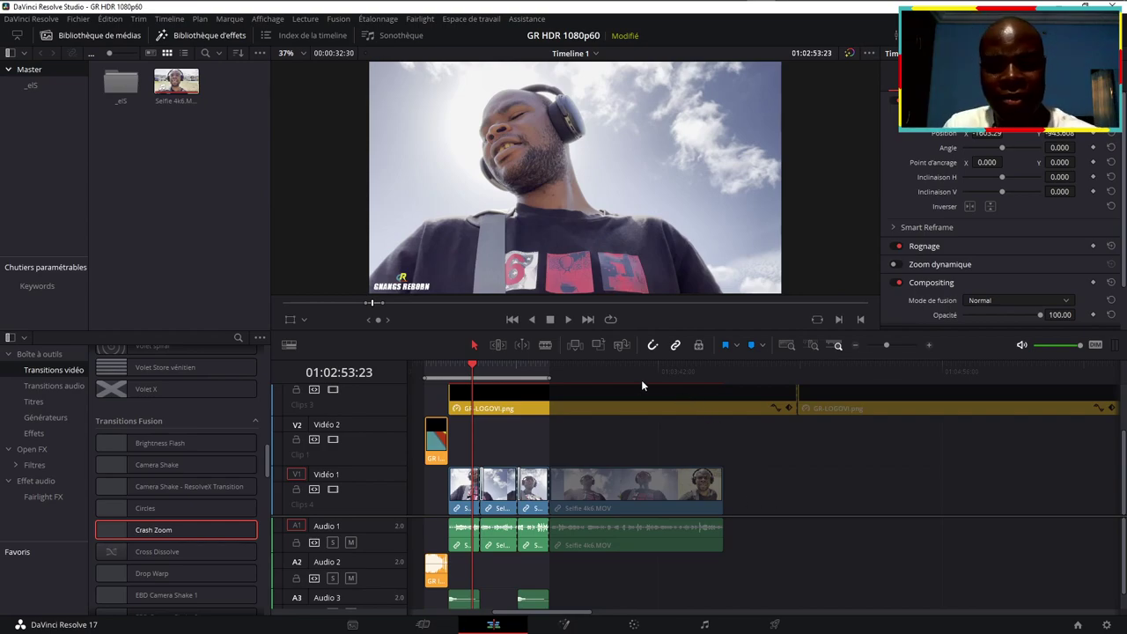
left_click_drag(641, 380, 684, 379)
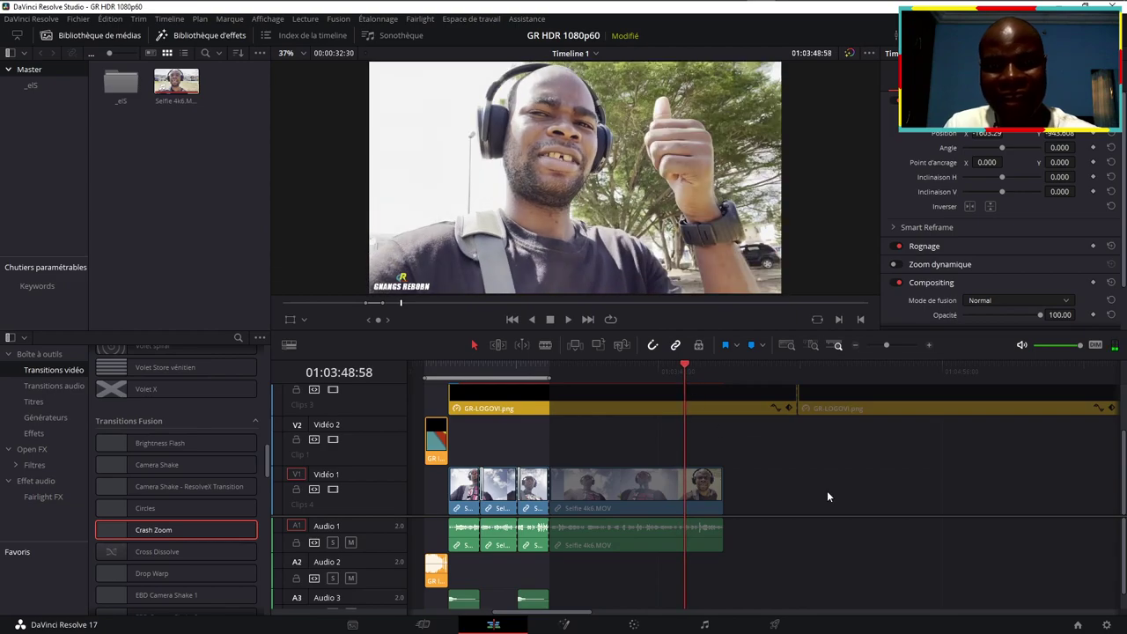